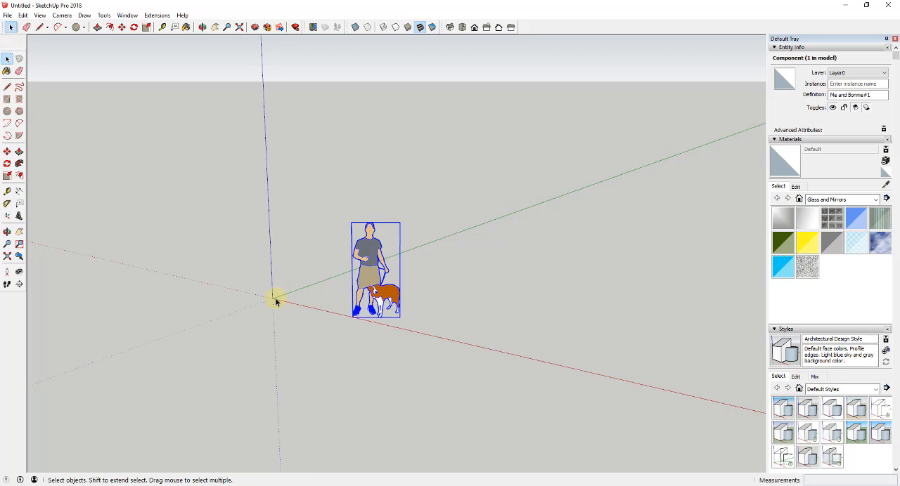
- Draw a line from the origin along the green axis as the first side of the building footprint
{"action": "key", "text": "l"}
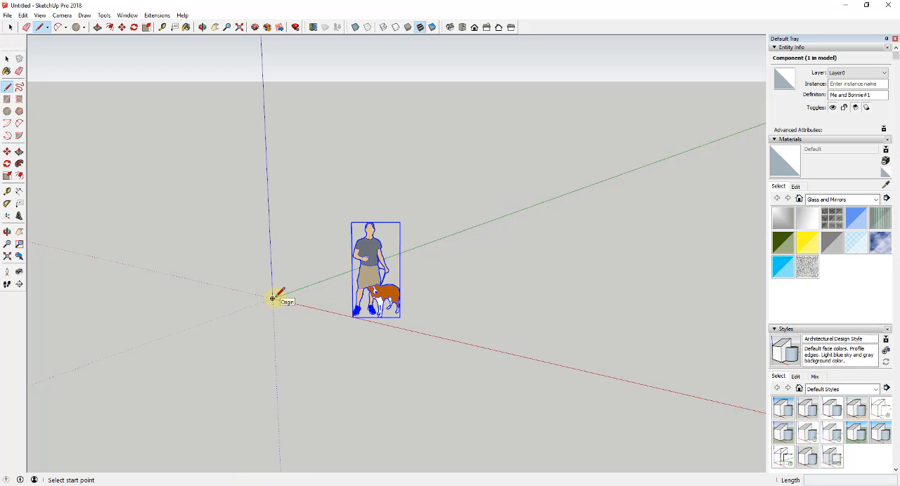
{"action": "left_click", "coordinate": [272, 298]}
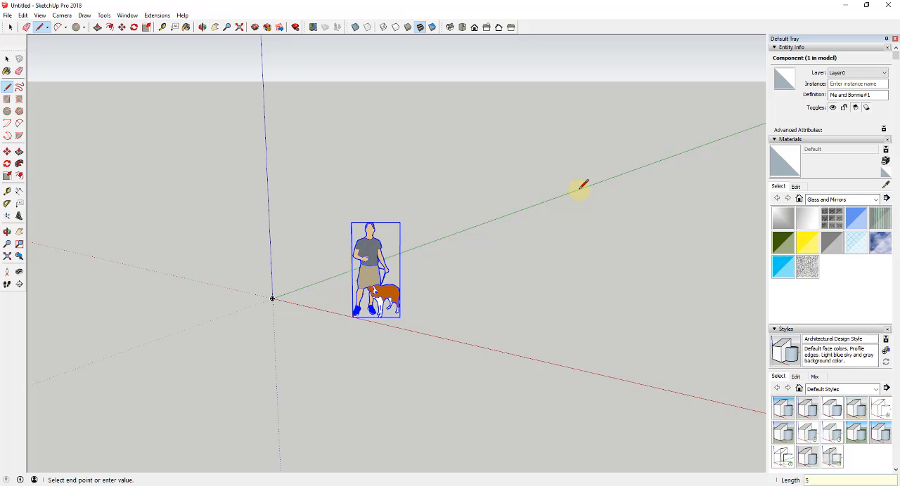
{"action": "key", "text": "Return"}
{"action": "key", "text": "space"}
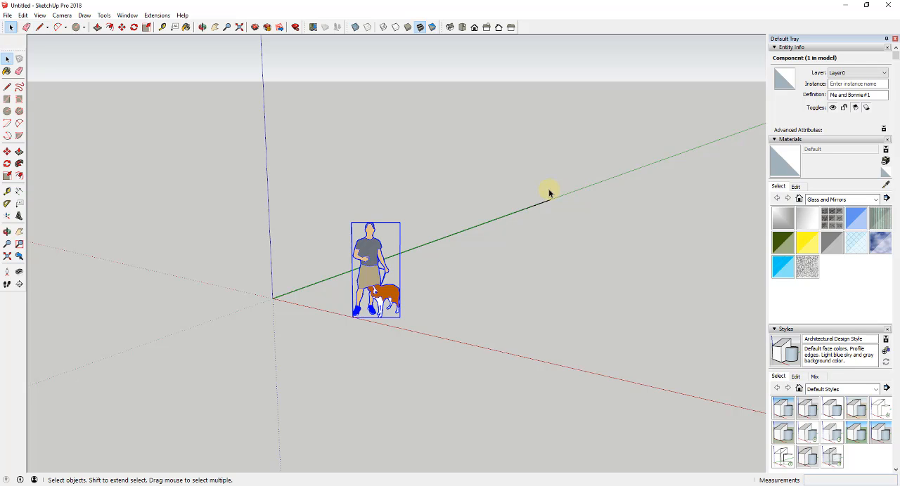
{"action": "middle_click_drag", "start_coordinate": [550, 194], "coordinate": [541, 250]}
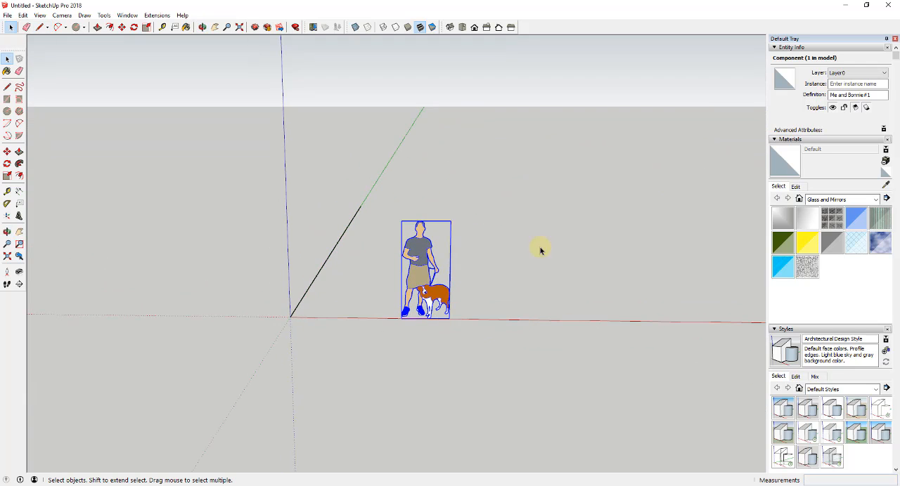
- Move the figure with the dog about 32' 6" back, clear of the red axis
{"action": "key", "text": "m"}
{"action": "left_click", "coordinate": [422, 278]}
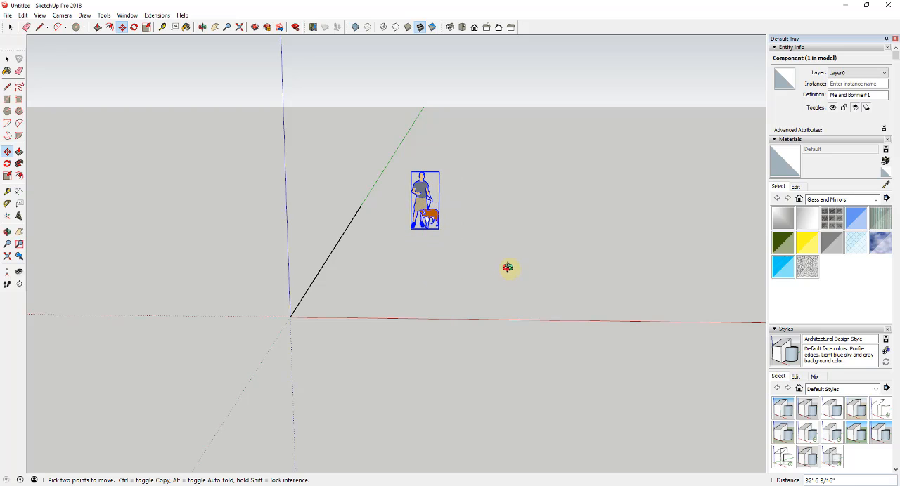
{"action": "middle_click_drag", "start_coordinate": [508, 267], "coordinate": [466, 257]}
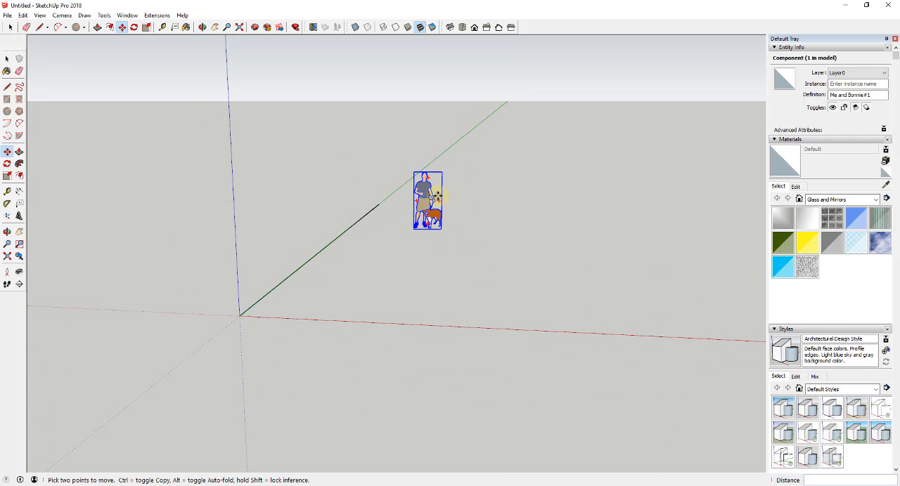
{"action": "key", "text": "space"}
{"action": "middle_click_drag", "start_coordinate": [434, 194], "coordinate": [330, 261]}
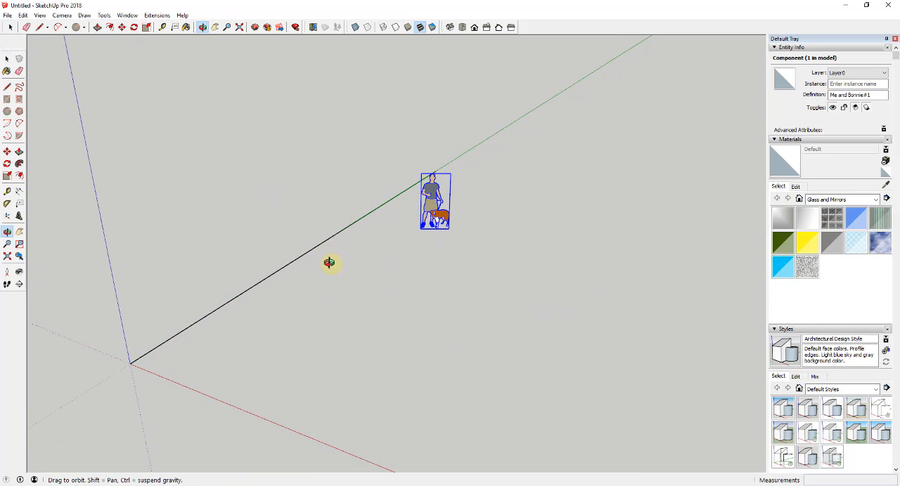
{"action": "middle_click_drag", "start_coordinate": [450, 171], "coordinate": [455, 184]}
- Extend the green-axis line to 60' in total and draw a 40' line from its end parallel to the red axis
{"action": "key", "text": "l"}
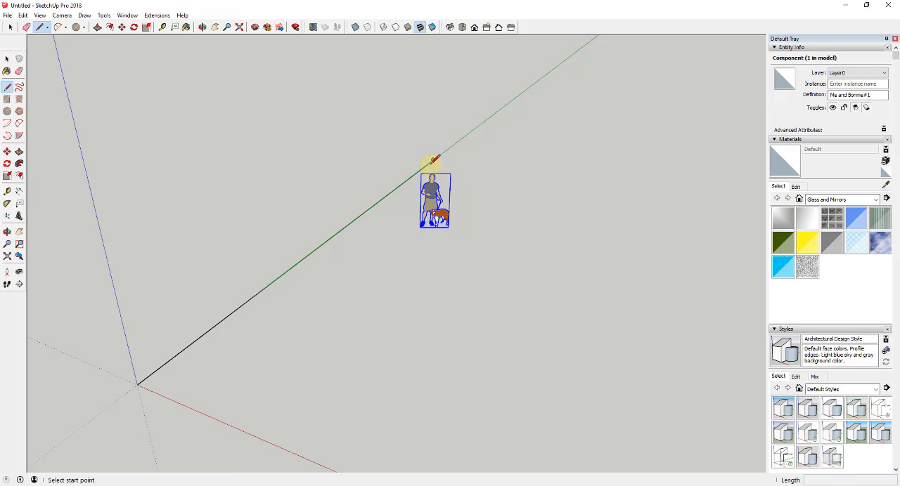
{"action": "left_click", "coordinate": [433, 159]}
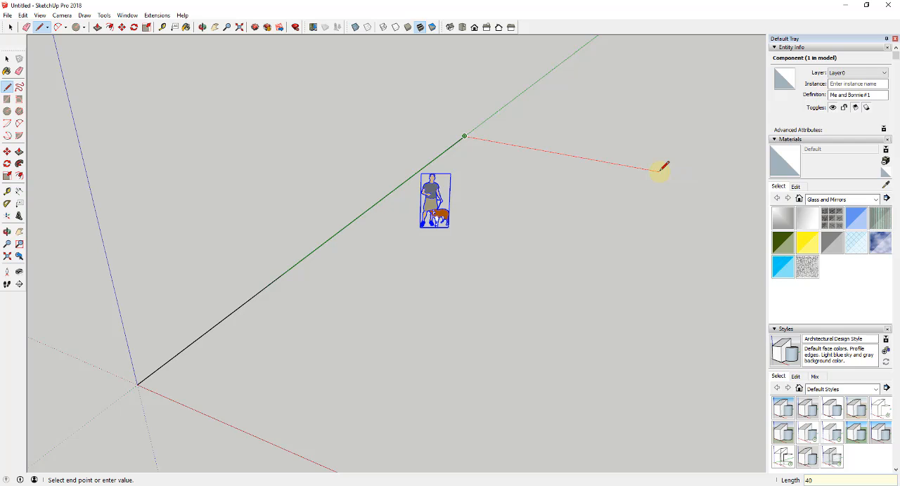
{"action": "type", "text": "'"}
{"action": "key", "text": "Return"}
- Draw a 40' by 60' rectangle from the free end of the 40' line to the origin
{"action": "scroll", "coordinate": [650, 168], "scroll_direction": "down", "scroll_amount": 5}
{"action": "key", "text": "r"}
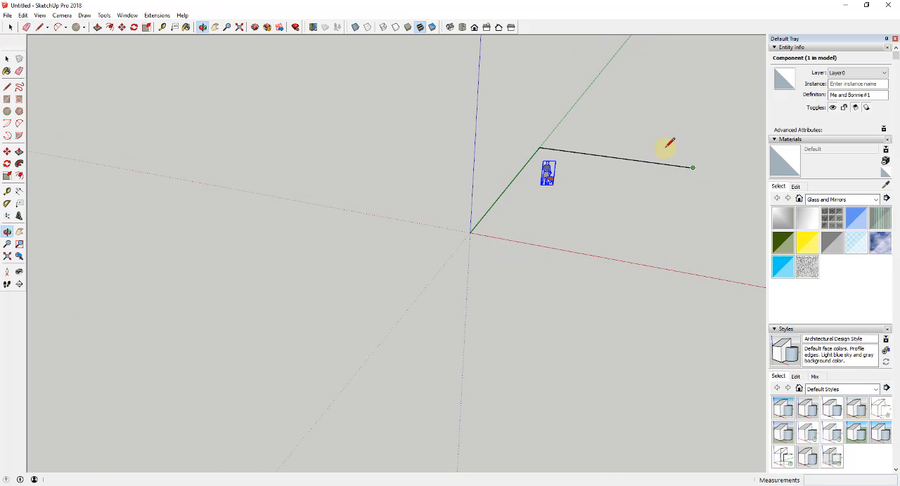
{"action": "left_click", "coordinate": [694, 165]}
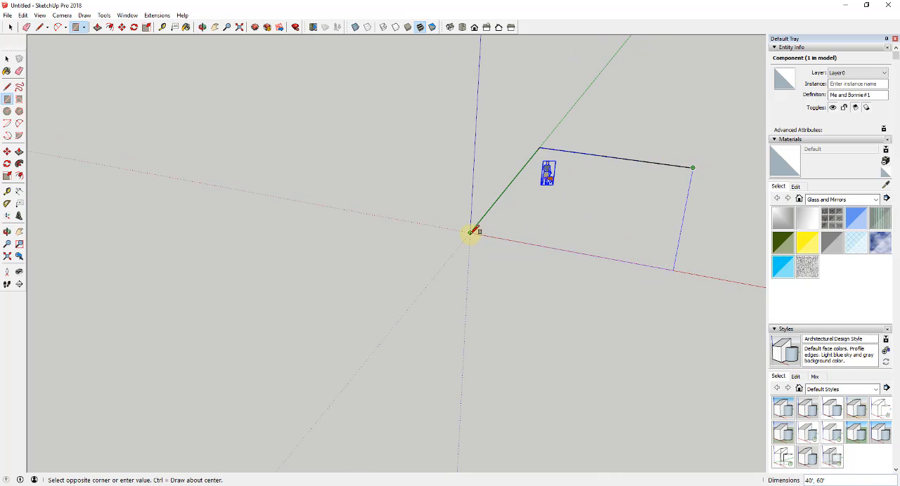
{"action": "left_click", "coordinate": [470, 232]}
{"action": "mouse_move", "coordinate": [482, 227]}
{"action": "middle_mouse_down"}
{"action": "mouse_move", "coordinate": [616, 202]}
{"action": "mouse_move", "coordinate": [602, 190]}
{"action": "mouse_move", "coordinate": [696, 187]}
{"action": "mouse_move", "coordinate": [693, 173]}
{"action": "mouse_move", "coordinate": [667, 162]}
{"action": "mouse_move", "coordinate": [684, 179]}
{"action": "middle_mouse_up"}
{"action": "key", "text": "space"}
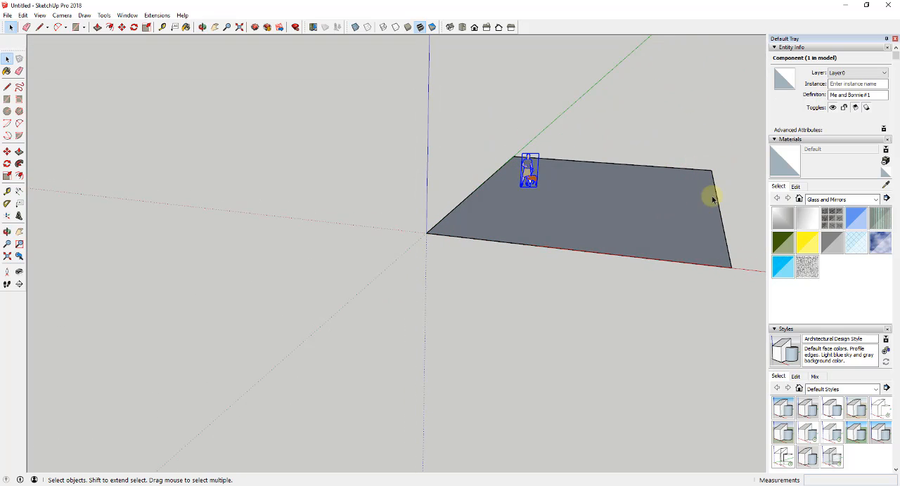
- Push/Pull the rectangular footprint face upward to form the building box
{"action": "middle_click_drag", "start_coordinate": [625, 205], "coordinate": [591, 206]}
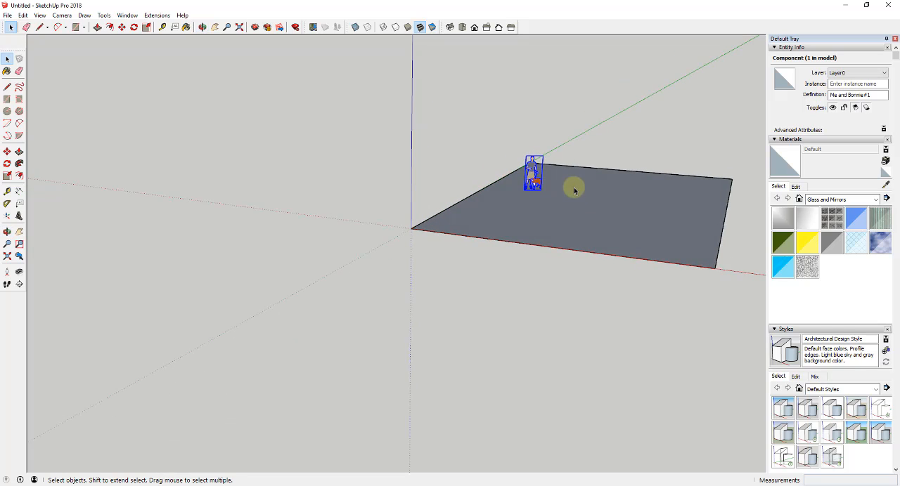
{"action": "middle_click_drag", "start_coordinate": [582, 184], "coordinate": [664, 180]}
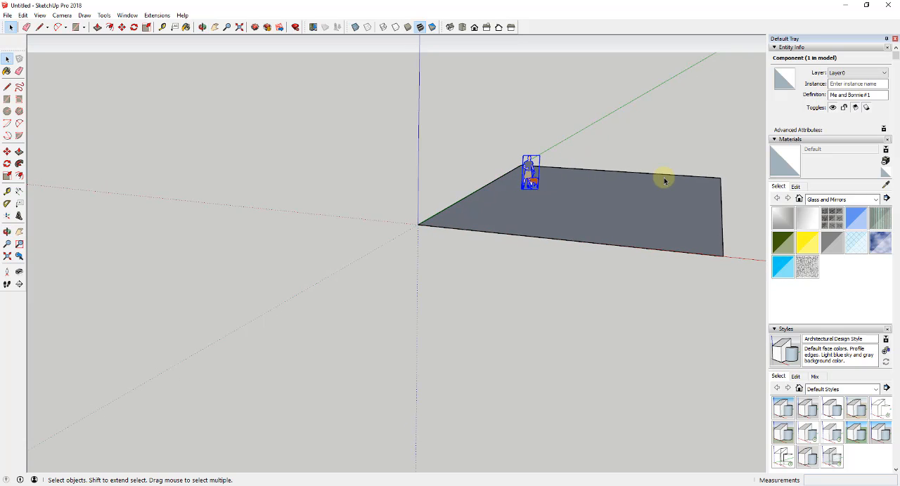
{"action": "left_click", "coordinate": [621, 203]}
{"action": "middle_click_drag", "start_coordinate": [620, 203], "coordinate": [611, 206]}
{"action": "key", "text": "p"}
{"action": "left_click", "coordinate": [613, 212]}
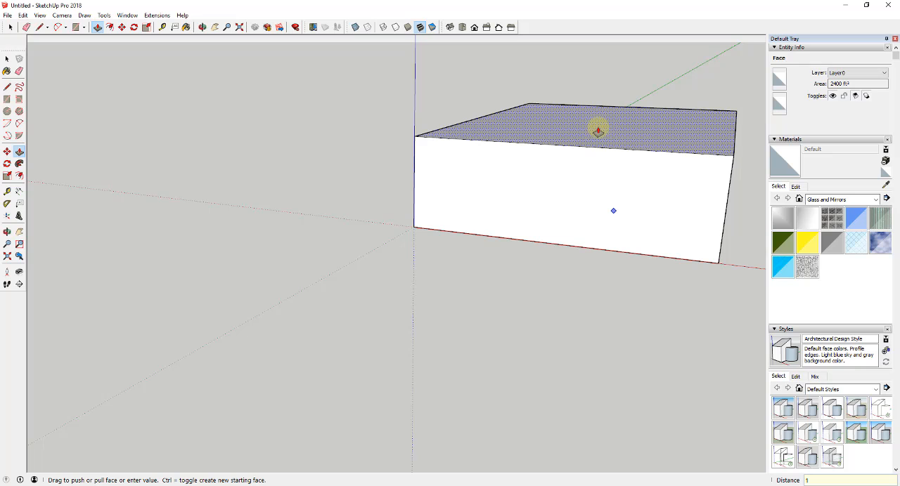
{"action": "left_click", "coordinate": [597, 131]}
- Delete the top face of the box so the walls are open above
{"action": "key", "text": "space"}
{"action": "mouse_move", "coordinate": [635, 152]}
{"action": "middle_mouse_down"}
{"action": "mouse_move", "coordinate": [624, 143]}
{"action": "mouse_move", "coordinate": [602, 147]}
{"action": "mouse_move", "coordinate": [620, 154]}
{"action": "mouse_move", "coordinate": [623, 172]}
{"action": "mouse_move", "coordinate": [603, 160]}
{"action": "middle_mouse_up"}
{"action": "left_click", "coordinate": [603, 147]}
{"action": "key", "text": "Delete"}
{"action": "key", "text": "e"}
{"action": "left_click_drag", "start_coordinate": [560, 135], "coordinate": [541, 130]}
{"action": "mouse_move", "coordinate": [562, 141]}
{"action": "middle_mouse_down"}
{"action": "mouse_move", "coordinate": [599, 159]}
{"action": "mouse_move", "coordinate": [594, 190]}
{"action": "mouse_move", "coordinate": [428, 187]}
{"action": "mouse_move", "coordinate": [341, 211]}
{"action": "mouse_move", "coordinate": [707, 151]}
{"action": "mouse_move", "coordinate": [693, 149]}
{"action": "middle_mouse_up"}
{"action": "key", "text": "space"}
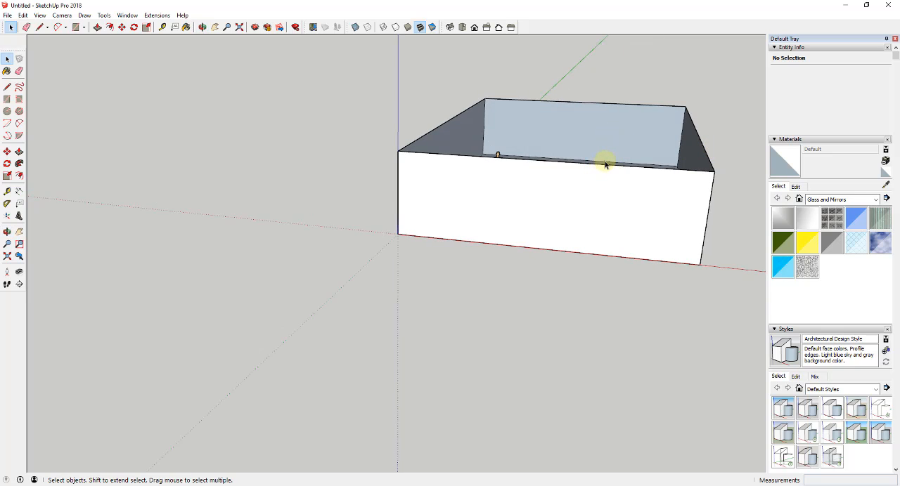
- Draw a 6' vertical line from the front top edge's midpoint and connect its tip to both corners as a gable
{"action": "key", "text": "l"}
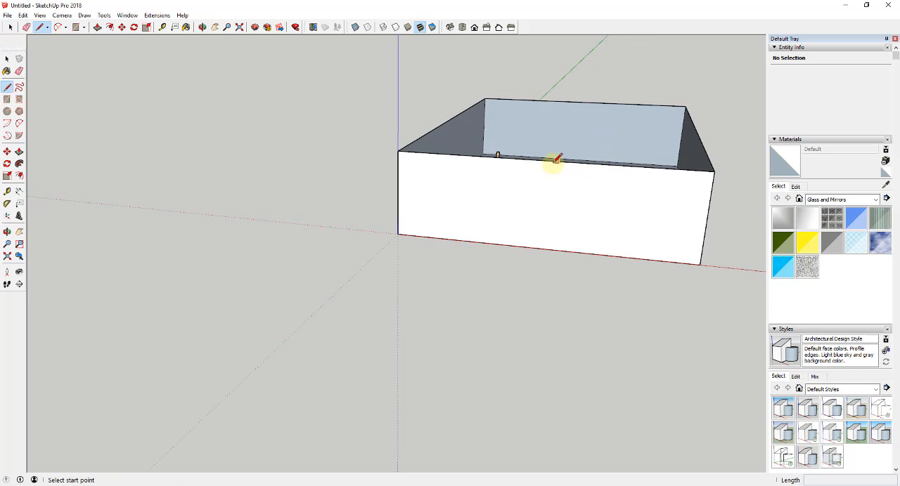
{"action": "left_click", "coordinate": [547, 161]}
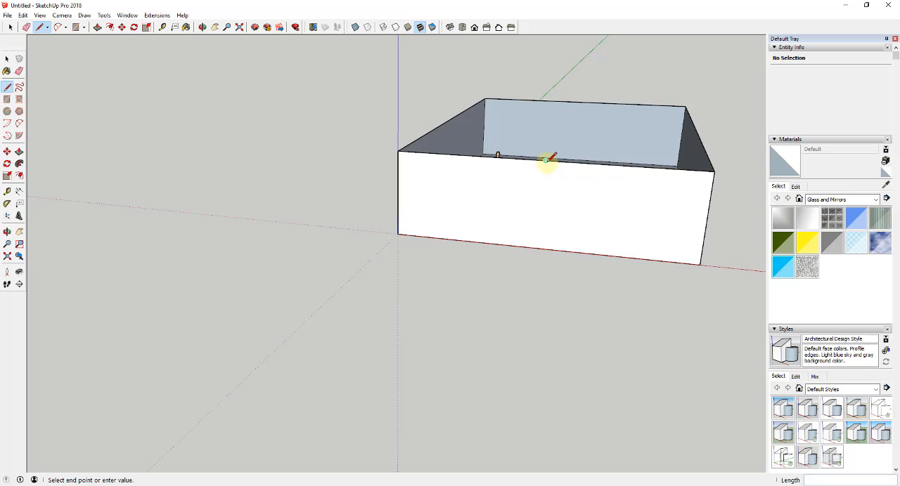
{"action": "left_click", "coordinate": [549, 113]}
{"action": "left_click", "coordinate": [398, 150]}
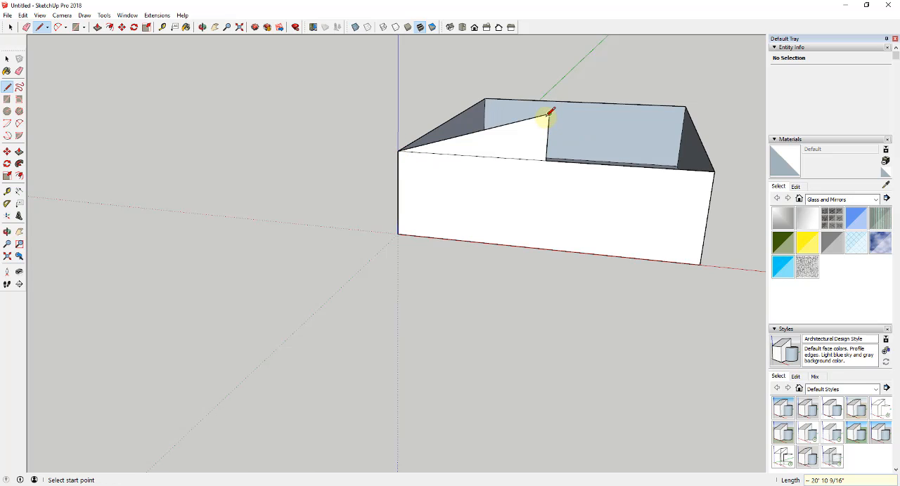
{"action": "left_click", "coordinate": [714, 172]}
- Erase the vertical centre line inside the front gable
{"action": "key", "text": "e"}
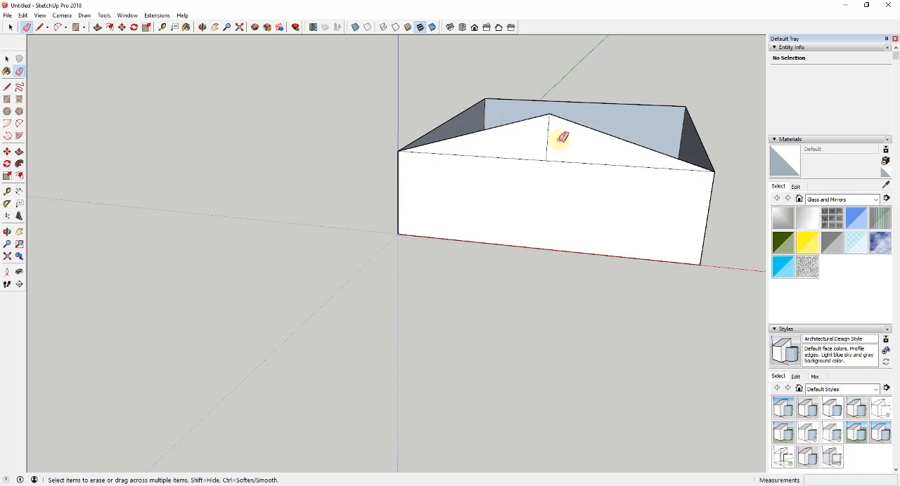
{"action": "left_click", "coordinate": [547, 137]}
{"action": "key", "text": "space"}
- Push/Pull the front gable triangle 60' to the rear wall, keeping a new starting face at the front
{"action": "middle_click_drag", "start_coordinate": [620, 154], "coordinate": [481, 188]}
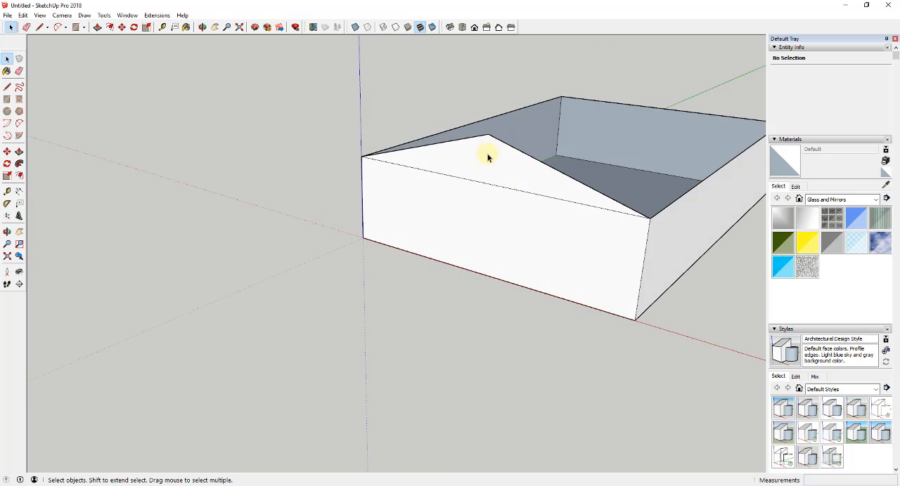
{"action": "key", "text": "p"}
{"action": "left_click", "coordinate": [499, 161]}
{"action": "scroll", "coordinate": [667, 151], "scroll_direction": "down", "scroll_amount": 2}
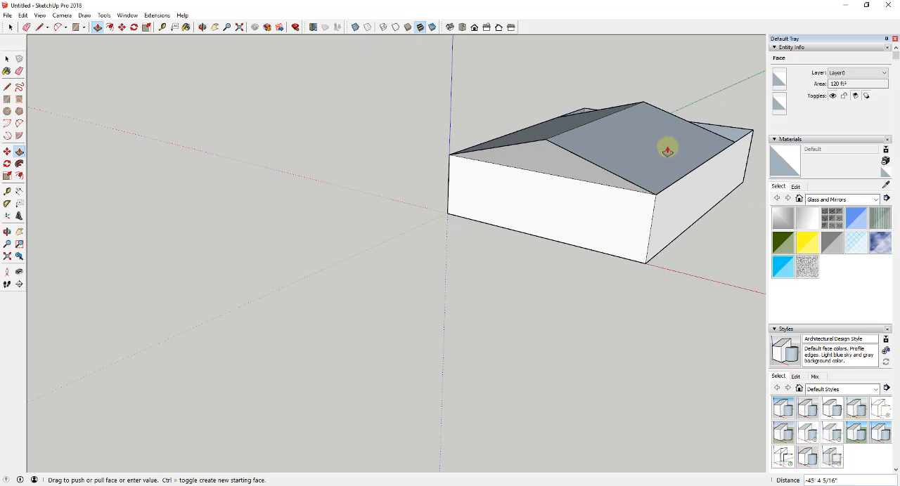
{"action": "middle_click_drag", "start_coordinate": [667, 151], "coordinate": [701, 106]}
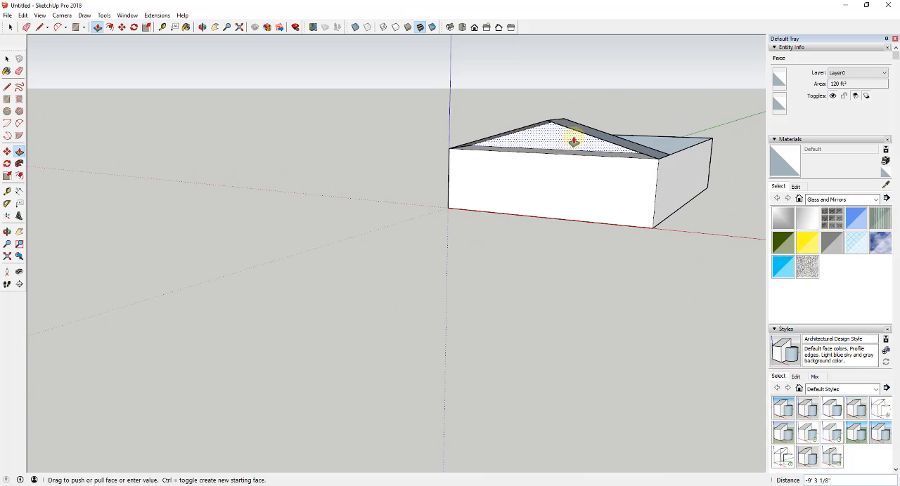
{"action": "middle_click_drag", "start_coordinate": [606, 140], "coordinate": [634, 143]}
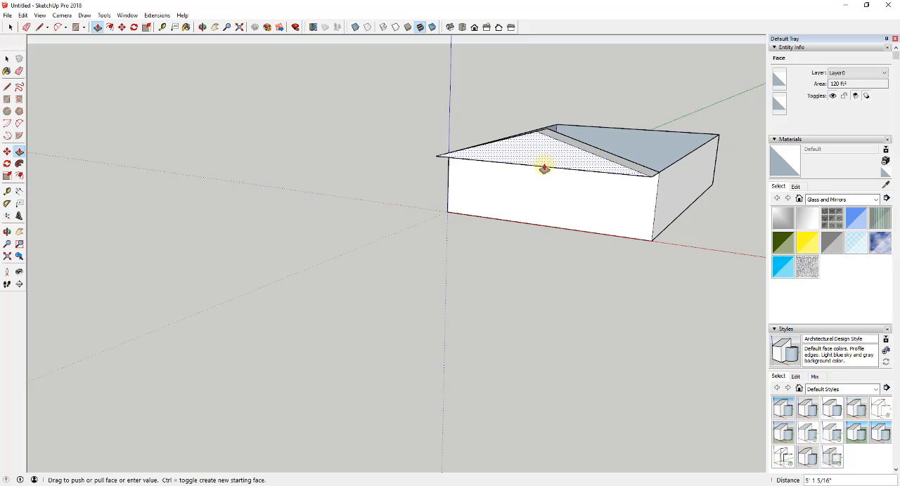
{"action": "middle_click_drag", "start_coordinate": [657, 140], "coordinate": [671, 116]}
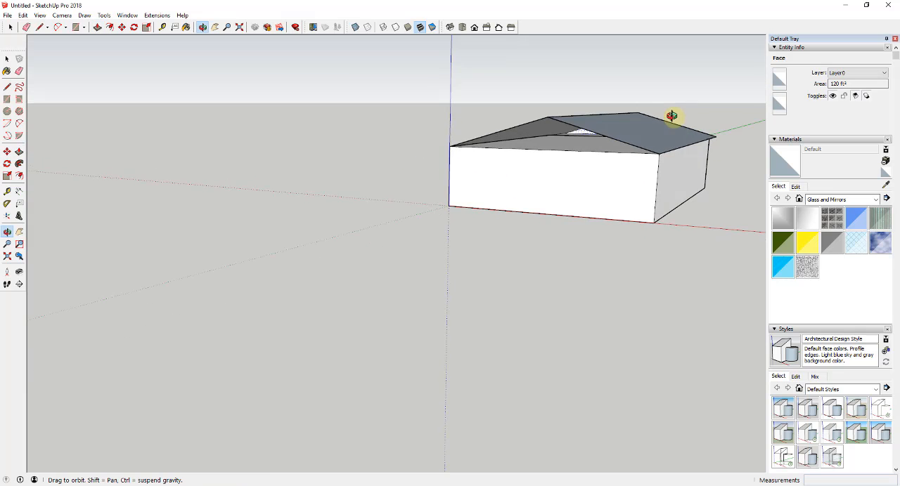
{"action": "scroll", "coordinate": [670, 124], "scroll_direction": "up", "scroll_amount": 3}
{"action": "key", "text": "ctrl"}
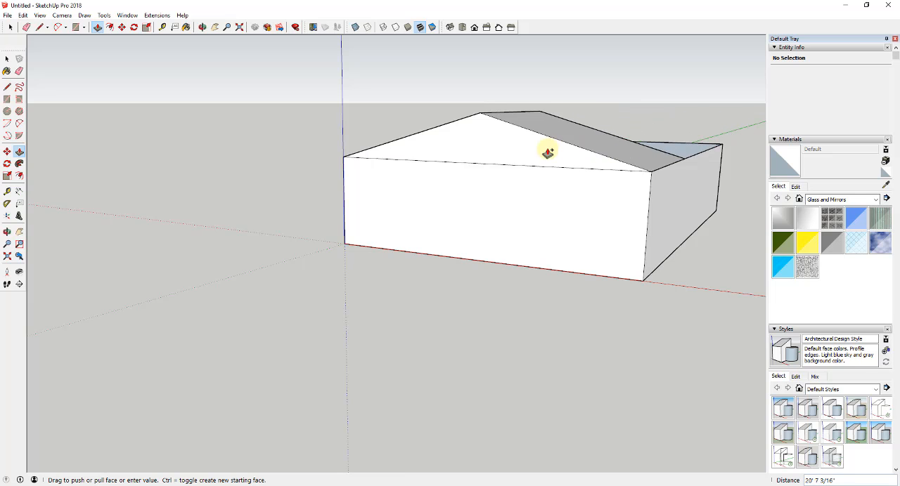
{"action": "left_click", "coordinate": [722, 149]}
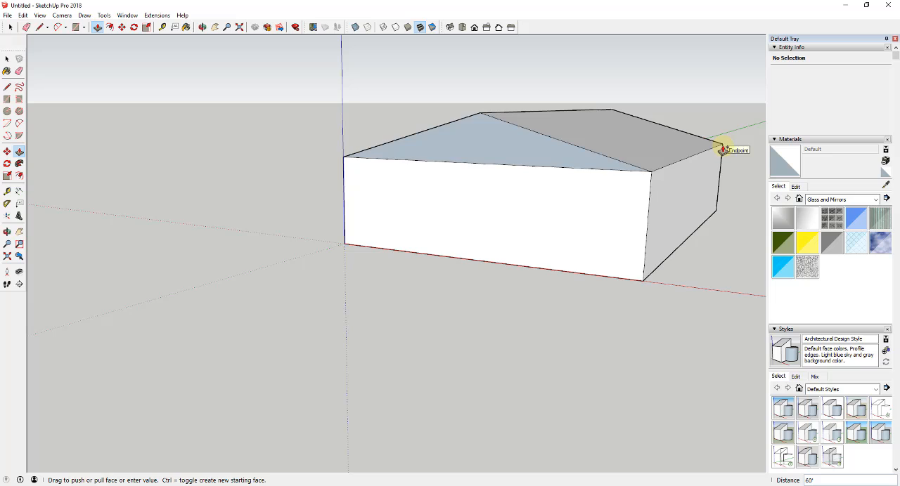
- Reverse the front gable triangle's face so its orientation matches the wall below
{"action": "key", "text": "space"}
{"action": "left_click", "coordinate": [492, 144]}
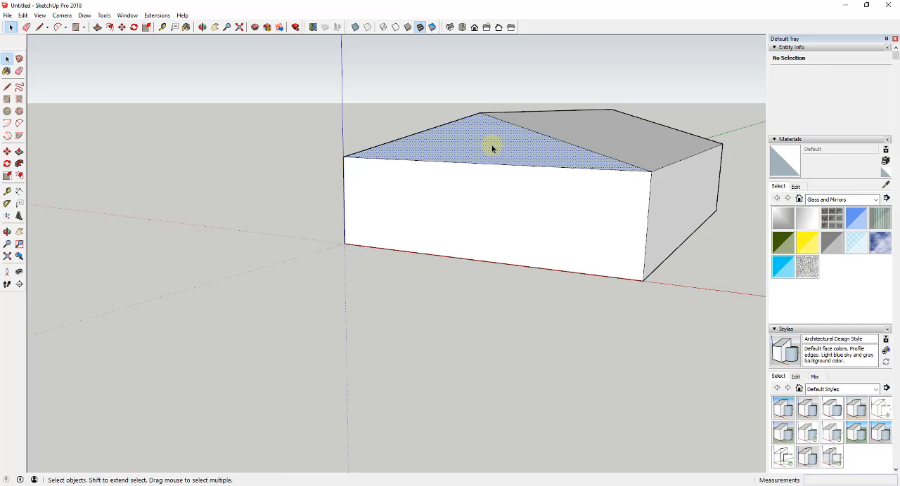
{"action": "right_click", "coordinate": [492, 149]}
{"action": "left_click", "coordinate": [525, 237]}
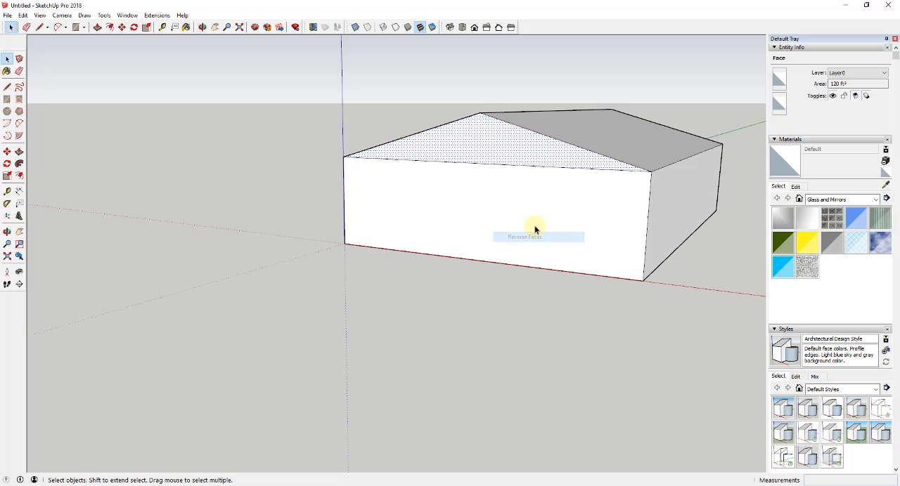
- Erase the horizontal edges separating the gable triangles from the end walls below them
{"action": "mouse_move", "coordinate": [534, 227]}
{"action": "middle_mouse_down"}
{"action": "mouse_move", "coordinate": [573, 219]}
{"action": "mouse_move", "coordinate": [499, 197]}
{"action": "mouse_move", "coordinate": [516, 187]}
{"action": "mouse_move", "coordinate": [498, 150]}
{"action": "mouse_move", "coordinate": [579, 190]}
{"action": "mouse_move", "coordinate": [60, 209]}
{"action": "mouse_move", "coordinate": [413, 195]}
{"action": "middle_mouse_up"}
{"action": "key", "text": "e"}
{"action": "left_click", "coordinate": [498, 150]}
{"action": "left_click", "coordinate": [413, 194]}
{"action": "mouse_move", "coordinate": [134, 231]}
{"action": "middle_mouse_down"}
{"action": "mouse_move", "coordinate": [14, 231]}
{"action": "mouse_move", "coordinate": [488, 192]}
{"action": "mouse_move", "coordinate": [555, 199]}
{"action": "mouse_move", "coordinate": [482, 243]}
{"action": "mouse_move", "coordinate": [518, 243]}
{"action": "mouse_move", "coordinate": [541, 229]}
{"action": "mouse_move", "coordinate": [532, 233]}
{"action": "middle_mouse_up"}
- Select the whole building and make it a group
{"action": "key", "text": "space"}
{"action": "left_click", "coordinate": [482, 243]}
{"action": "left_click_drag", "start_coordinate": [193, 102], "coordinate": [733, 351]}
{"action": "right_click", "coordinate": [560, 240]}
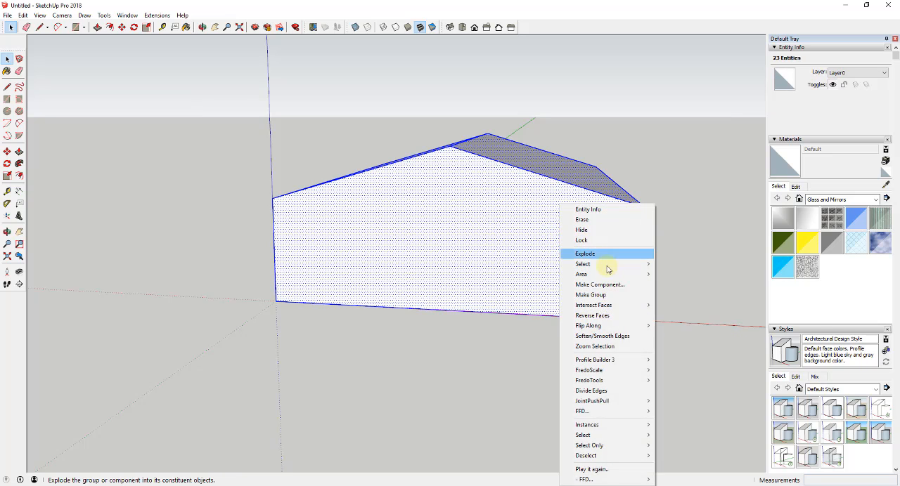
{"action": "left_click", "coordinate": [603, 295]}
{"action": "middle_click_drag", "start_coordinate": [548, 263], "coordinate": [531, 270]}
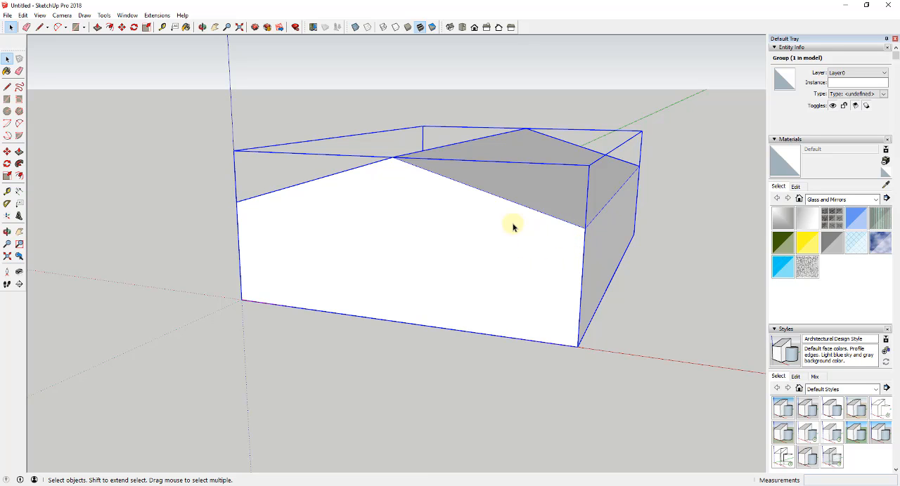
{"action": "mouse_move", "coordinate": [513, 225]}
{"action": "middle_mouse_down"}
{"action": "mouse_move", "coordinate": [513, 215]}
{"action": "mouse_move", "coordinate": [506, 232]}
{"action": "middle_mouse_up"}
- Collapse the Shadows, Styles and Materials sections of the tray
{"action": "scroll", "coordinate": [808, 282], "scroll_direction": "down", "scroll_amount": 6}
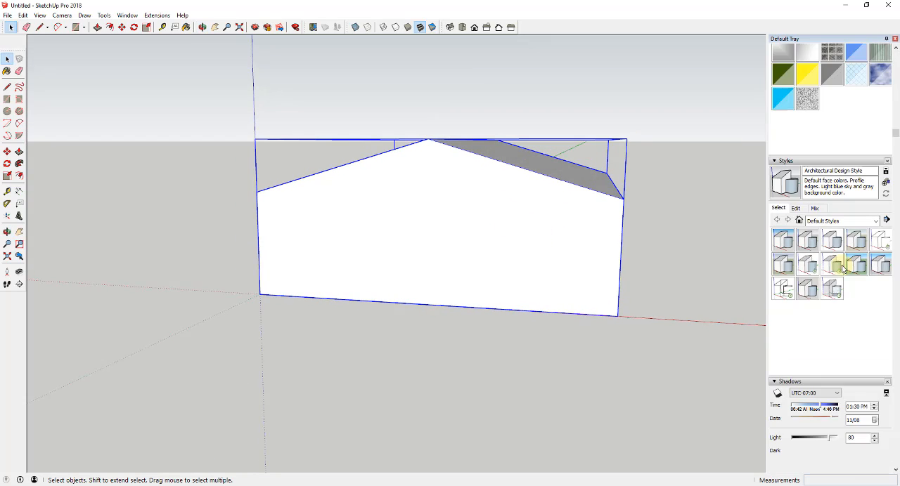
{"action": "left_click", "coordinate": [776, 271]}
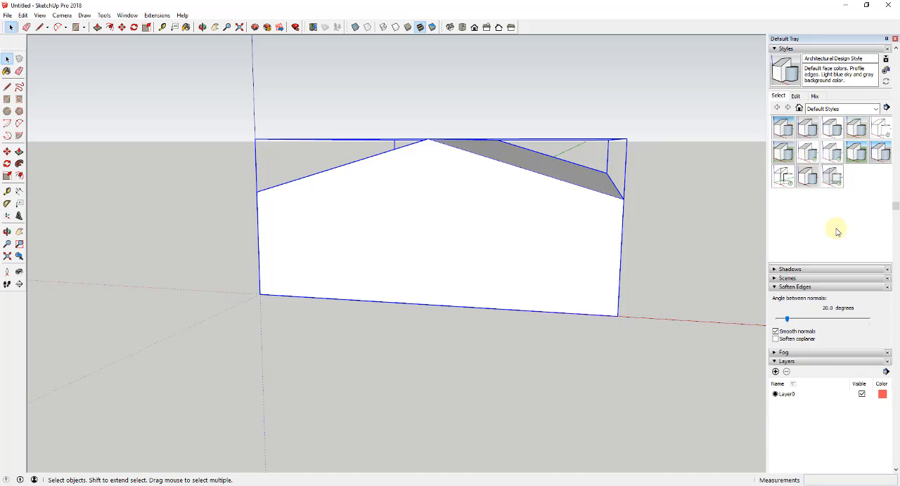
{"action": "scroll", "coordinate": [829, 228], "scroll_direction": "up", "scroll_amount": 4}
{"action": "left_click", "coordinate": [775, 219]}
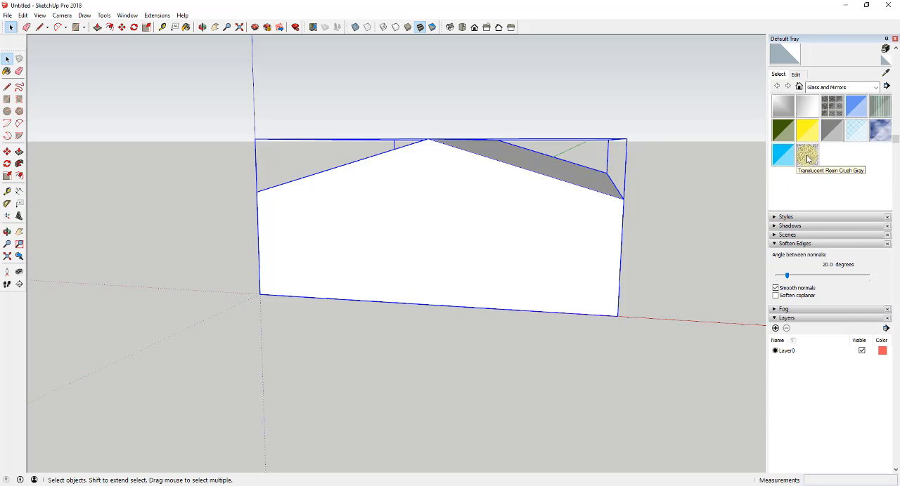
{"action": "scroll", "coordinate": [790, 150], "scroll_direction": "up", "scroll_amount": 3}
{"action": "left_click", "coordinate": [773, 142]}
{"action": "middle_click_drag", "start_coordinate": [675, 204], "coordinate": [468, 241]}
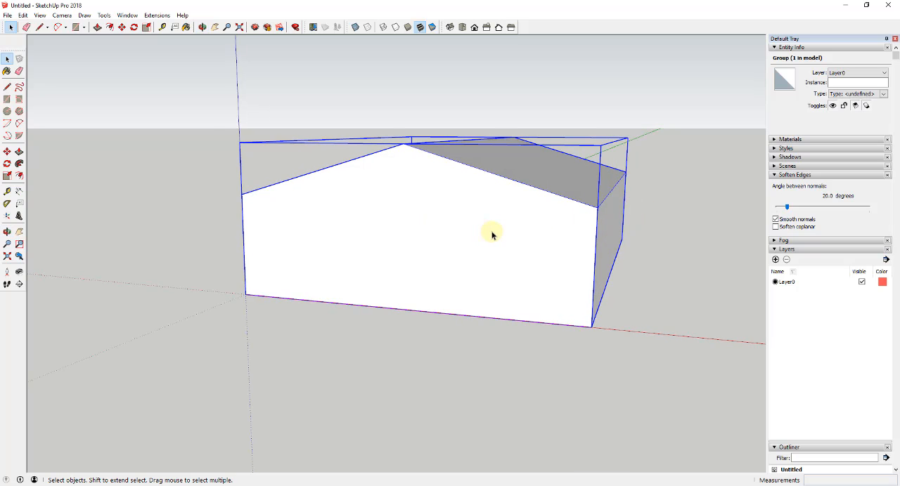
- Open the building group for editing, hide its front and back end walls, and exit the group
{"action": "double_click", "coordinate": [491, 235]}
{"action": "left_click", "coordinate": [436, 235]}
{"action": "middle_click_drag", "start_coordinate": [665, 221], "coordinate": [344, 239]}
{"action": "left_click", "coordinate": [542, 255], "text": "shift"}
{"action": "right_click", "coordinate": [343, 237]}
{"action": "left_click", "coordinate": [370, 258]}
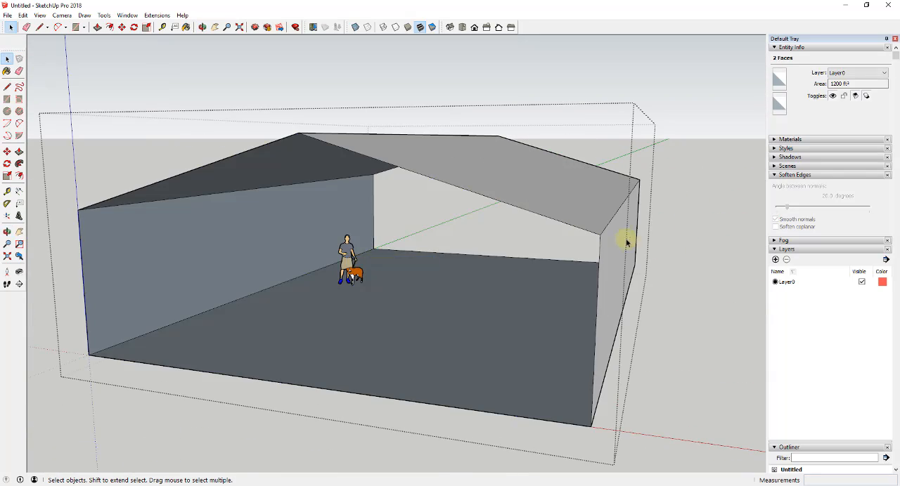
{"action": "middle_click_drag", "start_coordinate": [627, 243], "coordinate": [366, 245]}
{"action": "left_click", "coordinate": [666, 266]}
{"action": "key", "text": "Escape"}
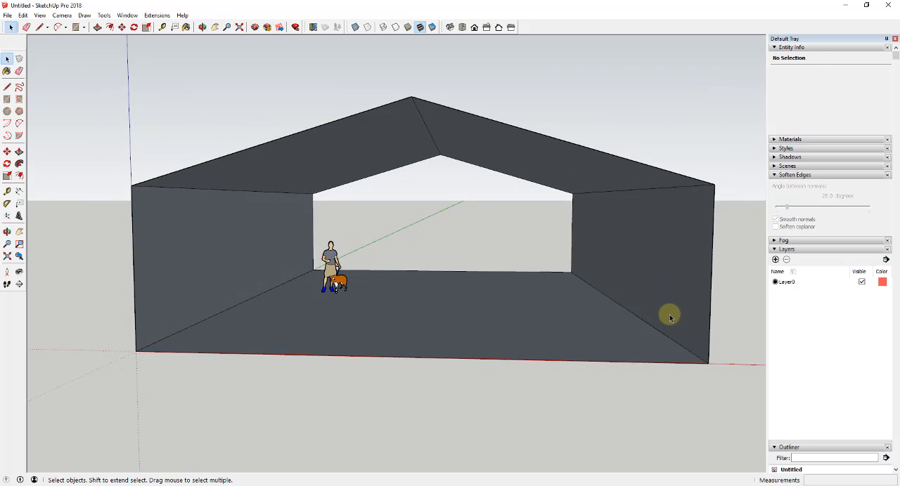
- Open the building group again, select all its remaining geometry, reverse the faces, and leave the selection
{"action": "left_click", "coordinate": [667, 316]}
{"action": "middle_click_drag", "start_coordinate": [524, 272], "coordinate": [481, 276]}
{"action": "double_click", "coordinate": [458, 300]}
{"action": "scroll", "coordinate": [476, 280], "scroll_direction": "down", "scroll_amount": 4}
{"action": "left_click_drag", "start_coordinate": [295, 173], "coordinate": [693, 361]}
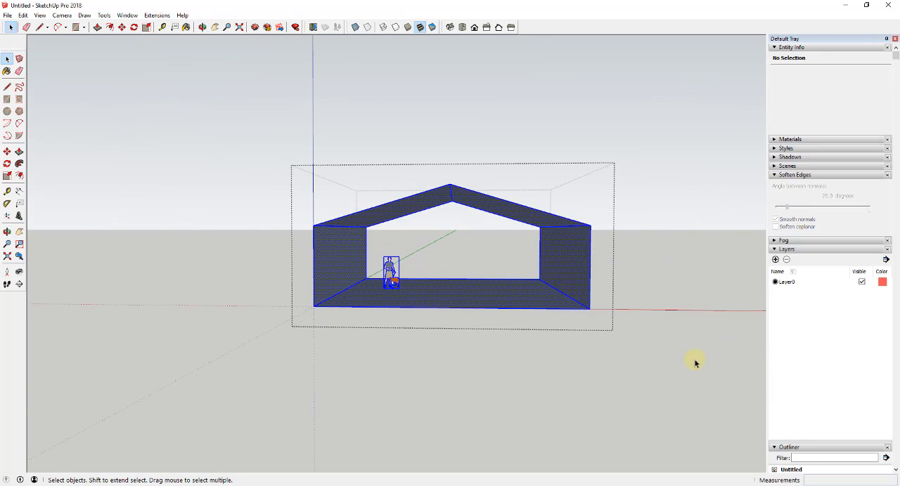
{"action": "right_click", "coordinate": [558, 255]}
{"action": "left_click", "coordinate": [592, 317]}
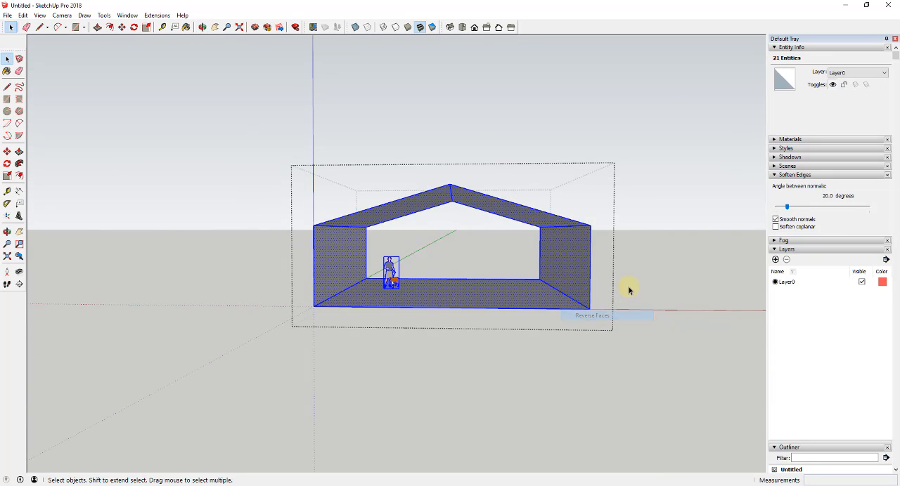
{"action": "left_click", "coordinate": [629, 287]}
- Draw a 60' line along the roof ridge from the front peak to the back peak
{"action": "middle_click_drag", "start_coordinate": [532, 267], "coordinate": [492, 267]}
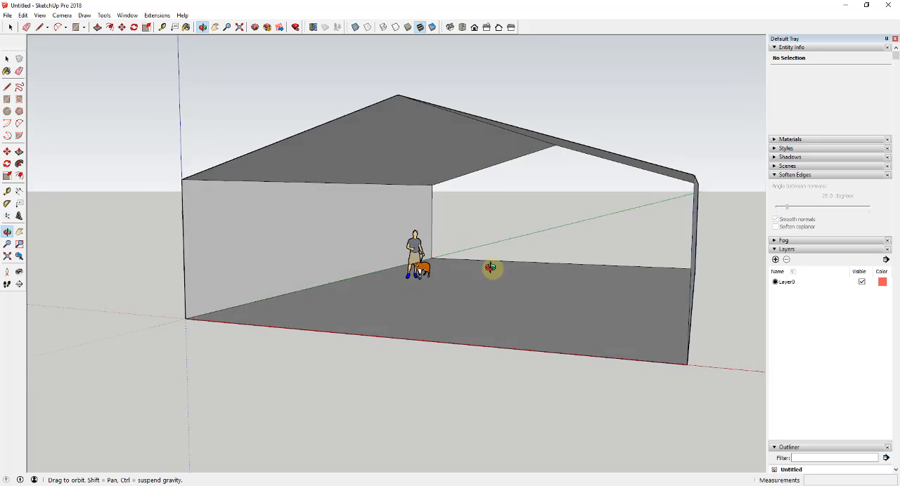
{"action": "scroll", "coordinate": [513, 264], "scroll_direction": "up", "scroll_amount": 5}
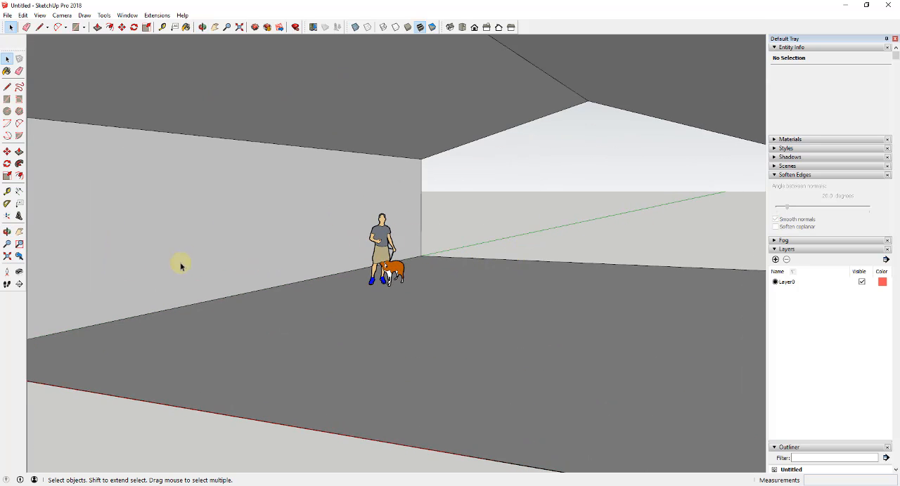
{"action": "scroll", "coordinate": [632, 224], "scroll_direction": "down", "scroll_amount": 5}
{"action": "scroll", "coordinate": [402, 223], "scroll_direction": "down", "scroll_amount": 2}
{"action": "middle_click_drag", "start_coordinate": [401, 223], "coordinate": [412, 215]}
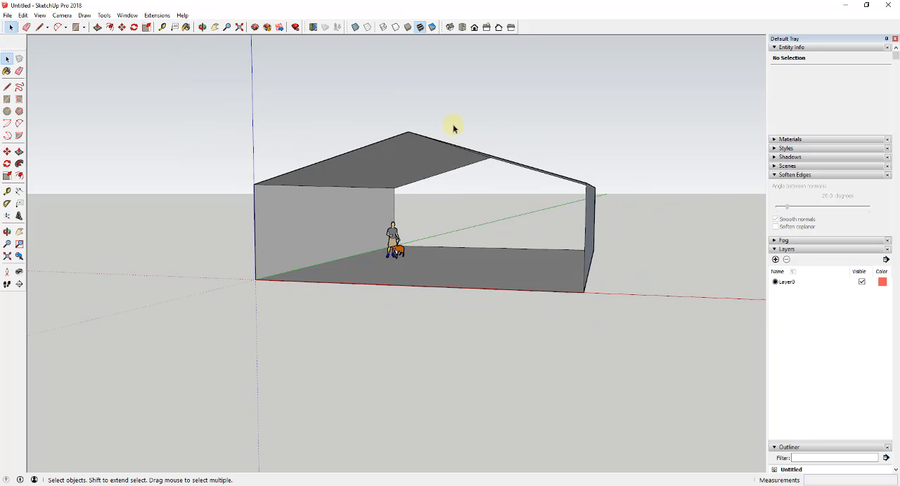
{"action": "middle_click_drag", "start_coordinate": [570, 235], "coordinate": [483, 246]}
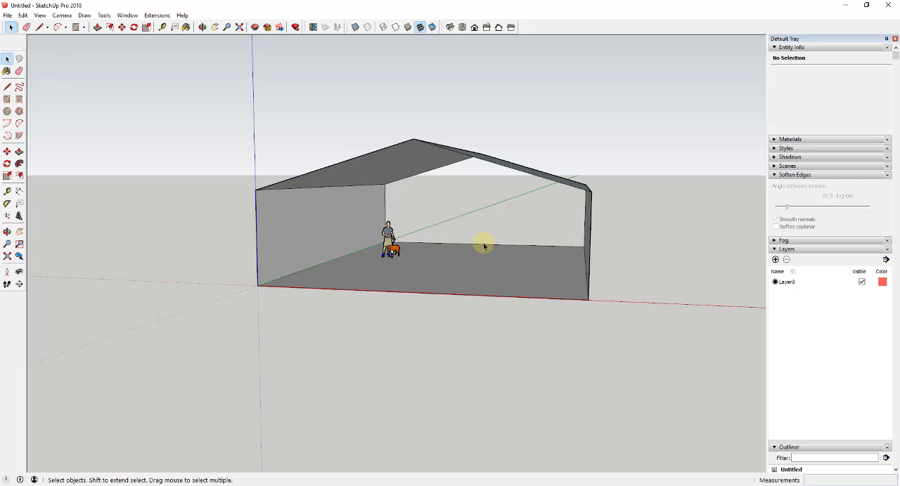
{"action": "middle_click_drag", "start_coordinate": [372, 203], "coordinate": [442, 178]}
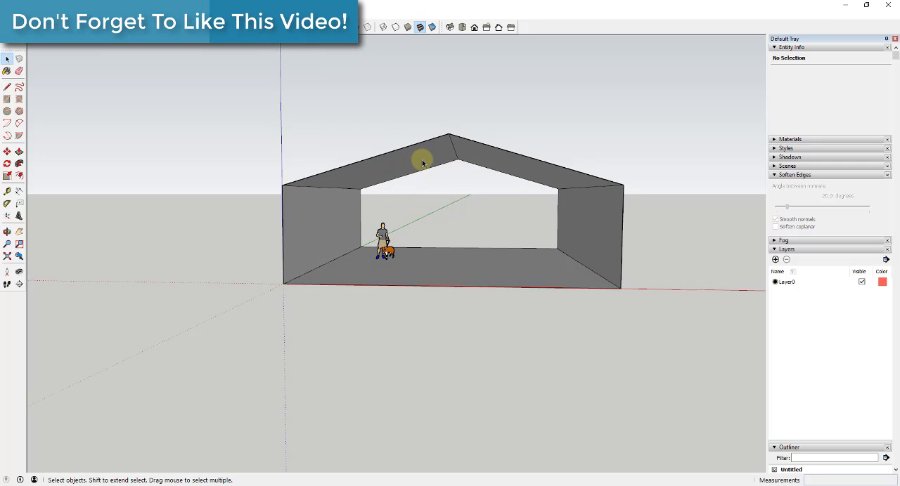
{"action": "key", "text": "l"}
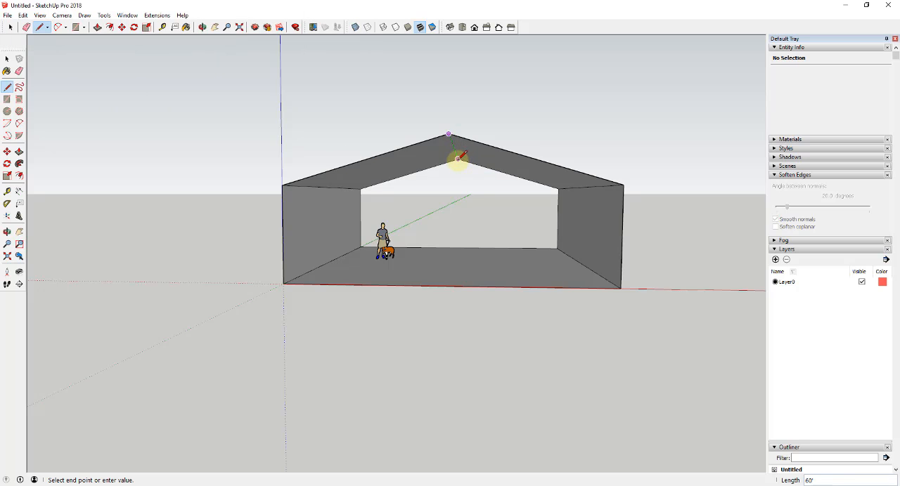
{"action": "scroll", "coordinate": [458, 157], "scroll_direction": "up", "scroll_amount": 4}
{"action": "left_click", "coordinate": [459, 158]}
{"action": "scroll", "coordinate": [460, 157], "scroll_direction": "down", "scroll_amount": 5}
{"action": "key", "text": "space"}
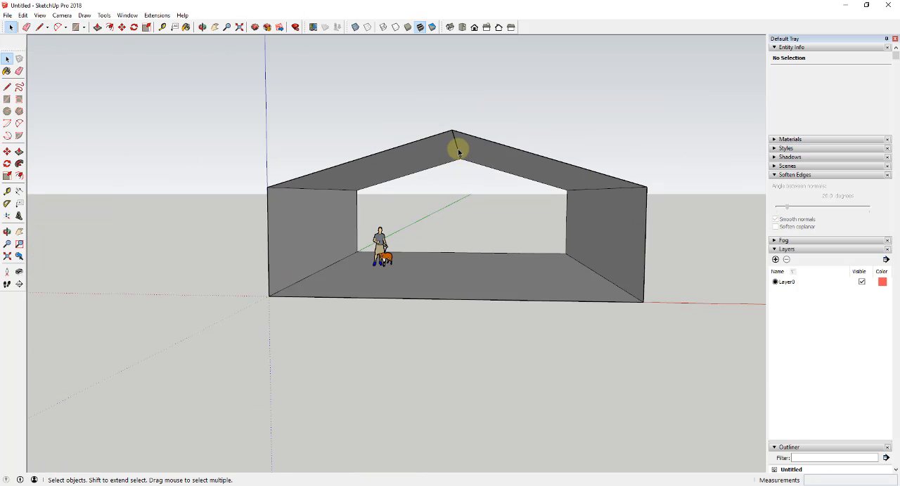
{"action": "left_click", "coordinate": [457, 149]}
{"action": "mouse_move", "coordinate": [457, 149]}
{"action": "middle_mouse_down"}
{"action": "mouse_move", "coordinate": [456, 119]}
{"action": "mouse_move", "coordinate": [444, 137]}
{"action": "middle_mouse_up"}
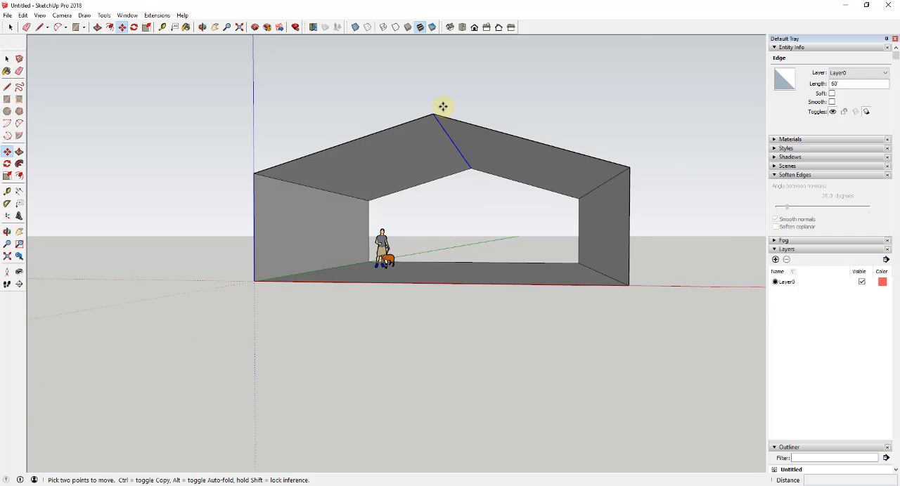
{"action": "middle_click_drag", "start_coordinate": [442, 106], "coordinate": [450, 147]}
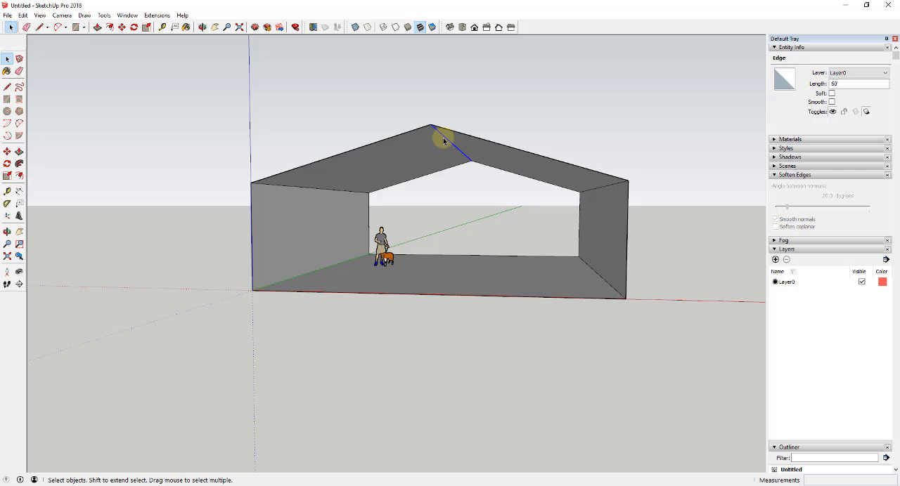
- Try to draw a vertical line down from the front end of the roof ridge, first at 12" long
{"action": "scroll", "coordinate": [443, 140], "scroll_direction": "up", "scroll_amount": 4}
{"action": "middle_click_drag", "start_coordinate": [439, 134], "coordinate": [474, 124]}
{"action": "scroll", "coordinate": [465, 133], "scroll_direction": "up", "scroll_amount": 1}
{"action": "scroll", "coordinate": [452, 164], "scroll_direction": "up", "scroll_amount": 2}
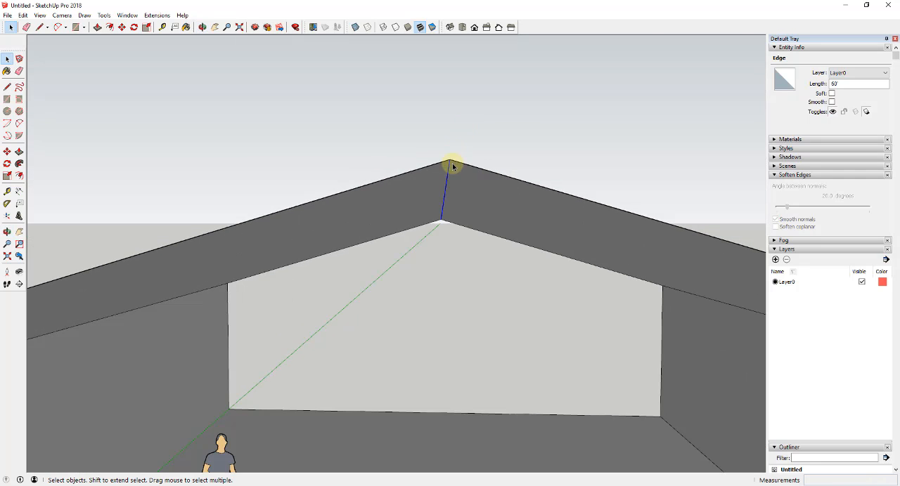
{"action": "key", "text": "l"}
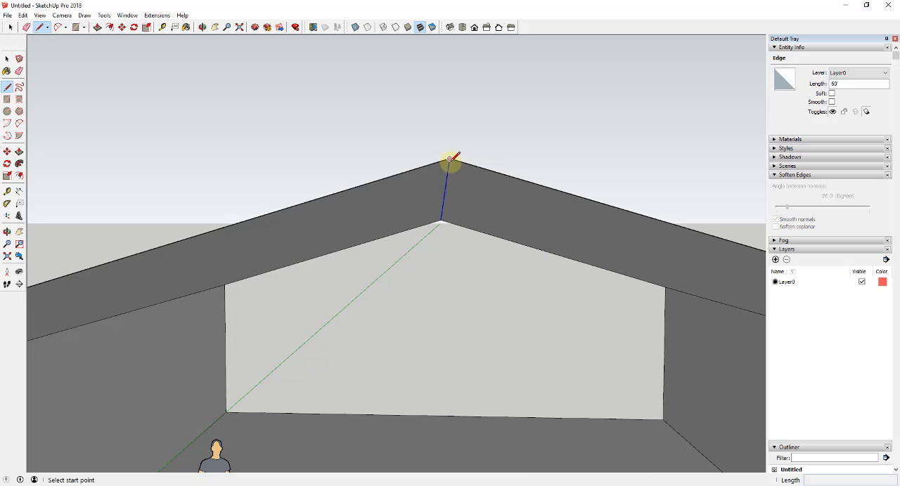
{"action": "left_click", "coordinate": [451, 159]}
{"action": "mouse_move", "coordinate": [446, 160]}
{"action": "middle_mouse_down"}
{"action": "mouse_move", "coordinate": [445, 190]}
{"action": "mouse_move", "coordinate": [450, 173]}
{"action": "middle_mouse_up"}
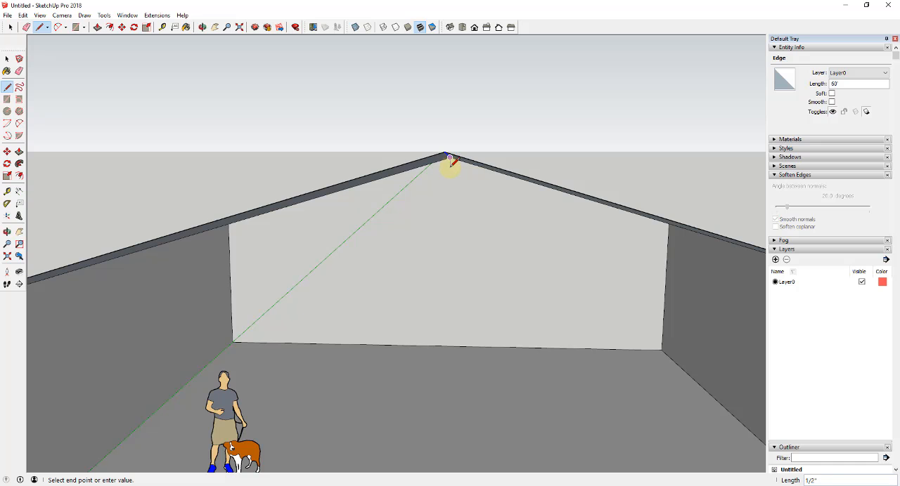
{"action": "middle_click_drag", "start_coordinate": [450, 160], "coordinate": [504, 164]}
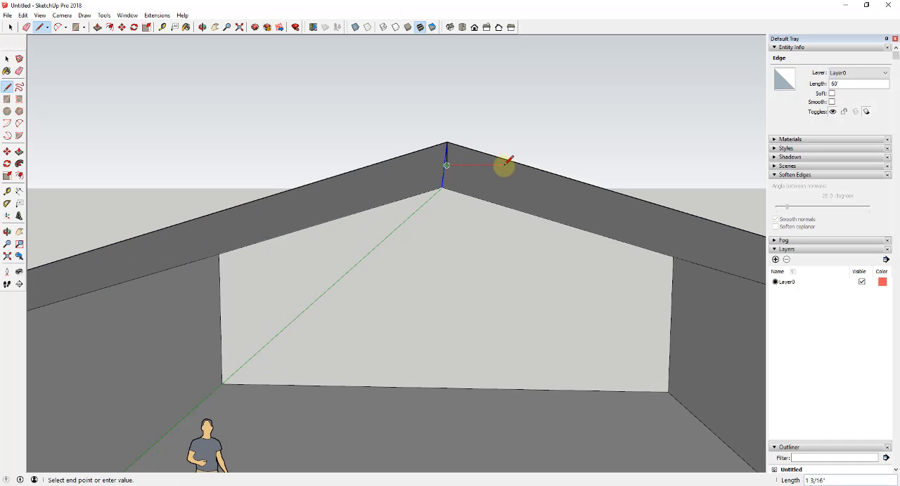
{"action": "middle_click_drag", "start_coordinate": [450, 145], "coordinate": [453, 174]}
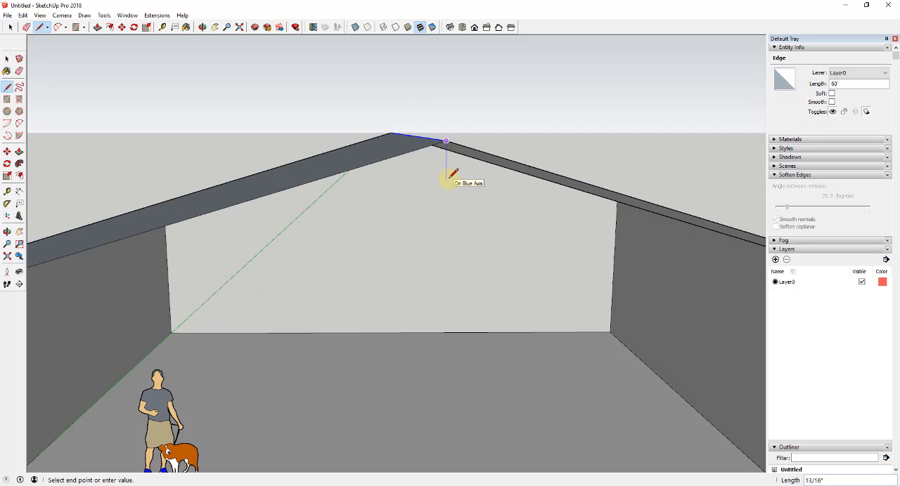
{"action": "key", "text": "Return"}
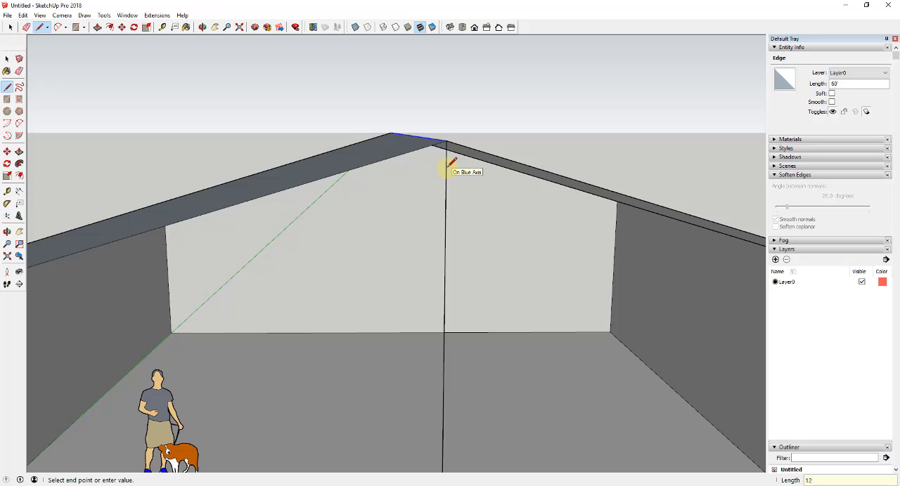
{"action": "key", "text": "Escape"}
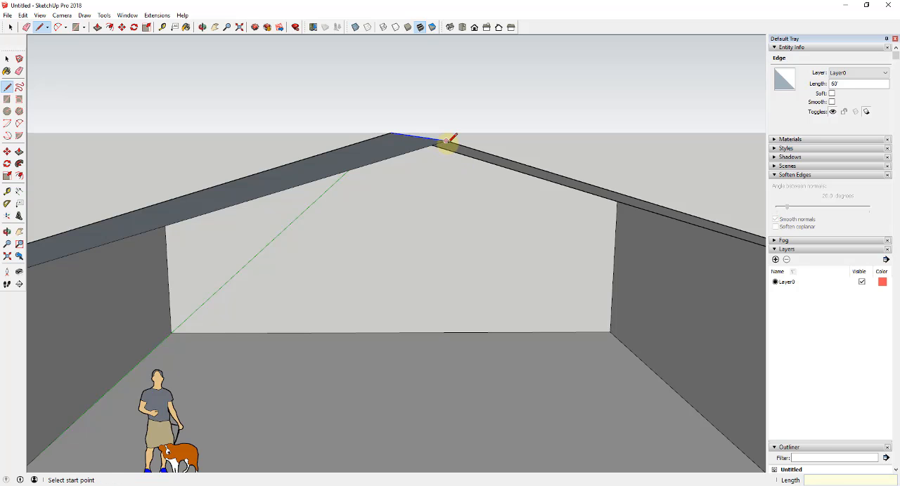
{"action": "middle_click_drag", "start_coordinate": [447, 151], "coordinate": [447, 154]}
{"action": "scroll", "coordinate": [443, 146], "scroll_direction": "down", "scroll_amount": 2}
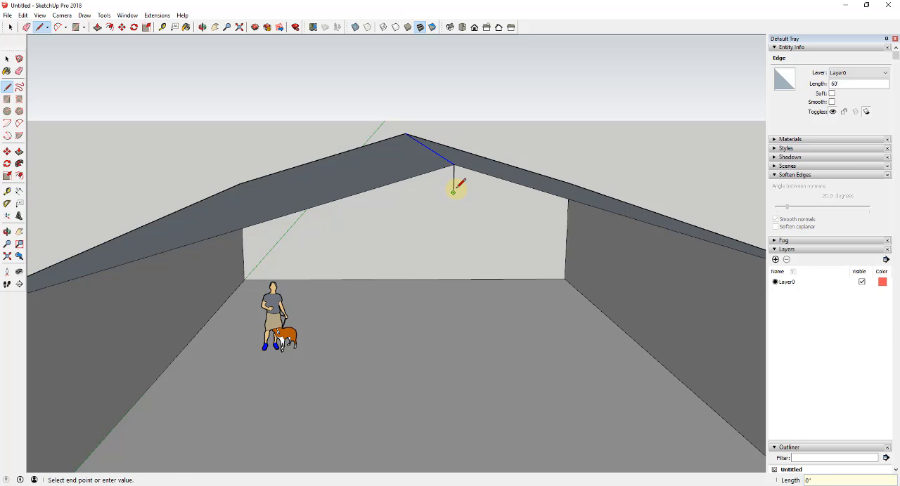
{"action": "middle_click_drag", "start_coordinate": [456, 189], "coordinate": [458, 170]}
{"action": "key", "text": "Escape"}
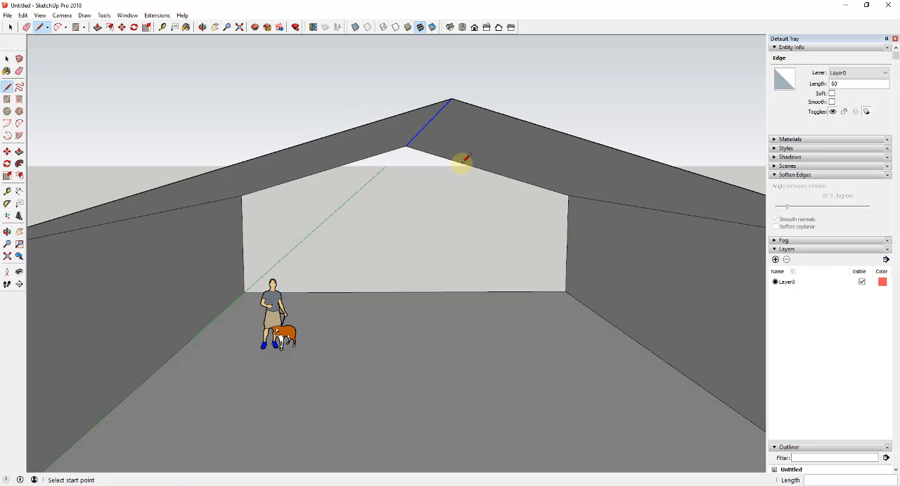
- Draw a rectangular beam profile centred under the front roof peak, about 4 3/4" wide and 5 5/16" tall
{"action": "left_click", "coordinate": [451, 99]}
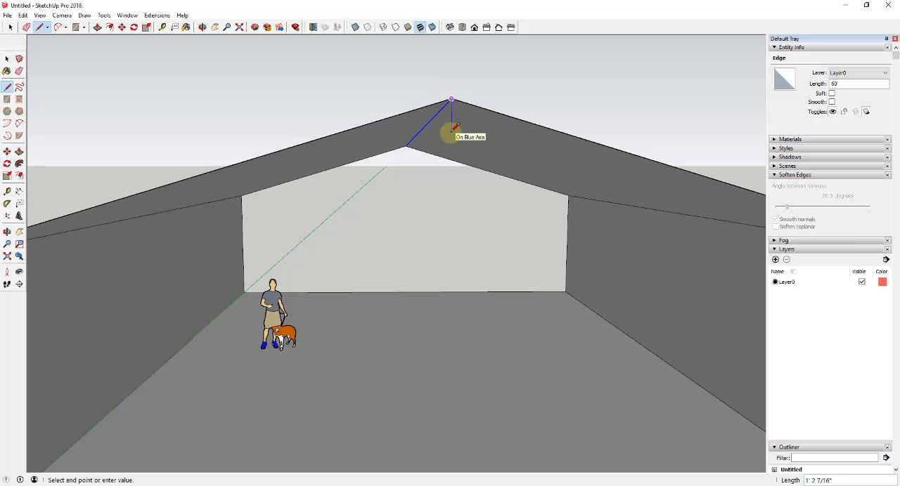
{"action": "middle_click_drag", "start_coordinate": [446, 117], "coordinate": [464, 109]}
{"action": "left_click", "coordinate": [464, 110]}
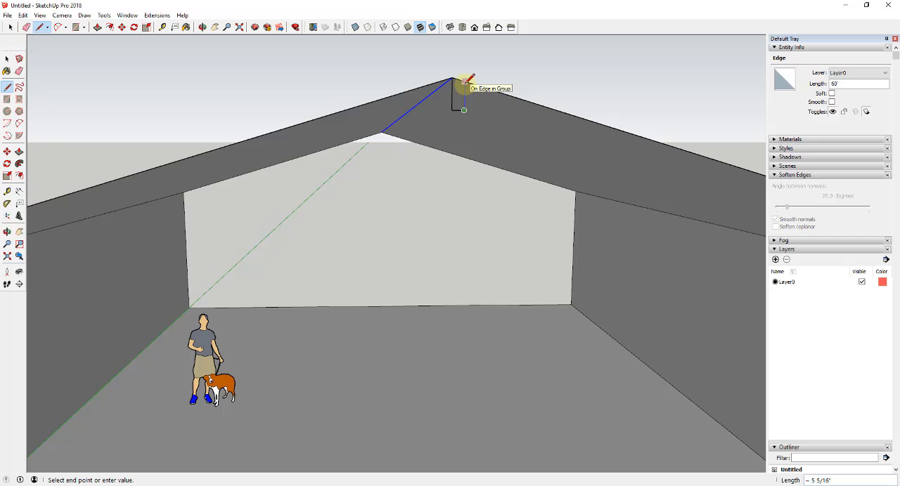
{"action": "left_click", "coordinate": [464, 82]}
{"action": "left_click", "coordinate": [439, 82]}
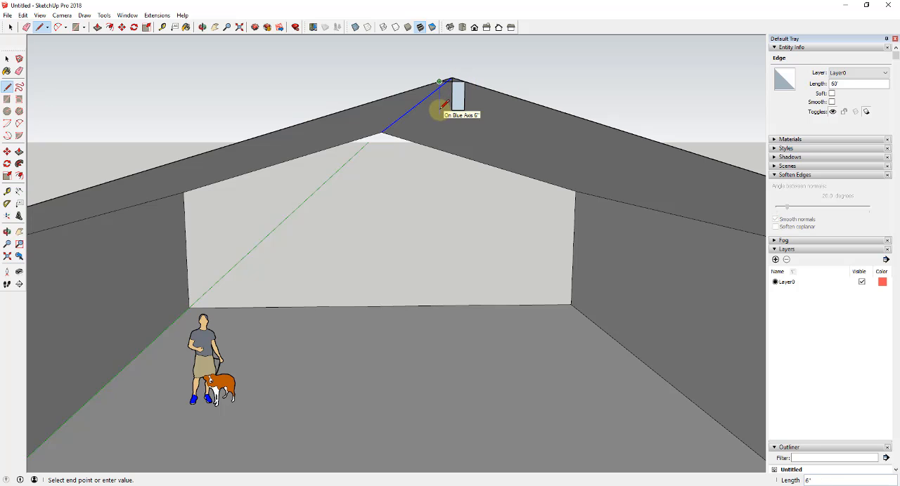
{"action": "key", "text": "space"}
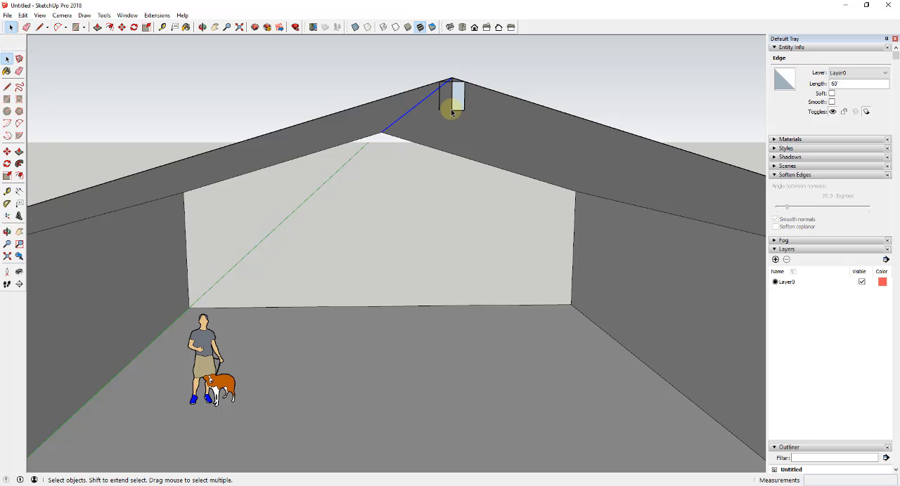
{"action": "key", "text": "l"}
{"action": "left_click", "coordinate": [440, 110]}
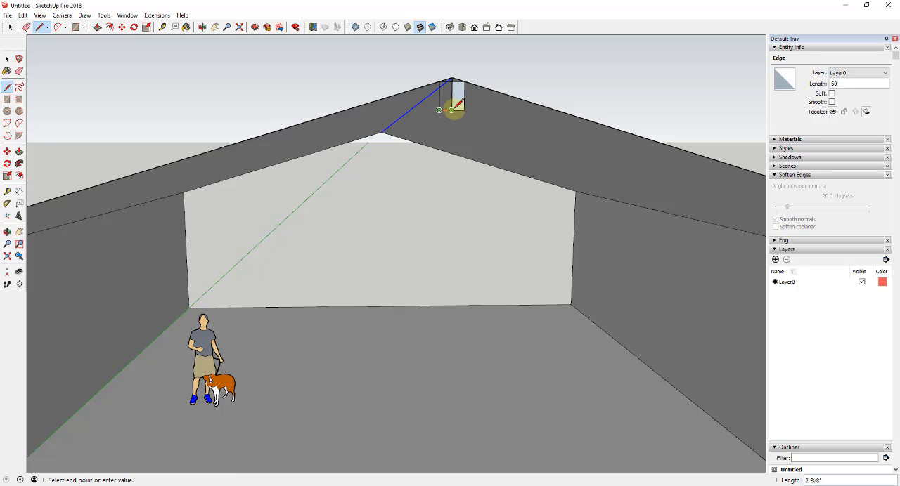
{"action": "left_click", "coordinate": [452, 110]}
- Erase the vertical centre line so the two halves of the beam profile form one face
{"action": "key", "text": "e"}
{"action": "middle_click_drag", "start_coordinate": [452, 93], "coordinate": [369, 89]}
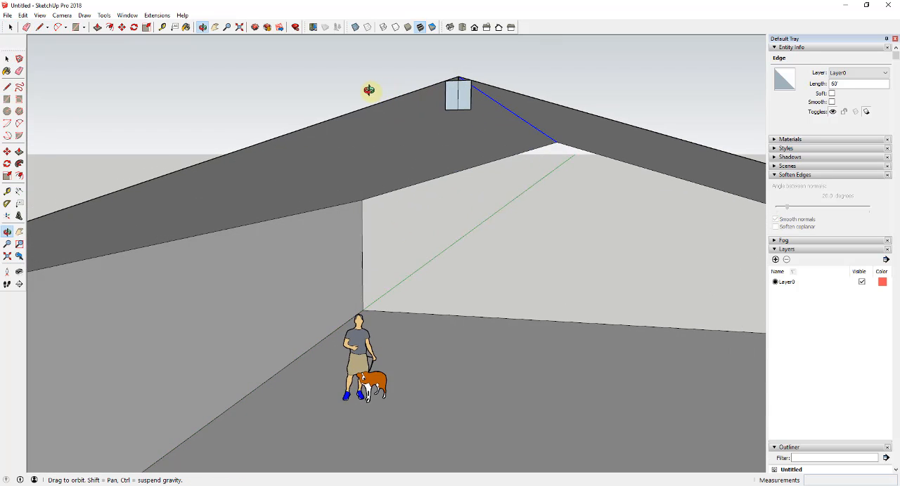
{"action": "mouse_move", "coordinate": [461, 93]}
{"action": "middle_mouse_down"}
{"action": "mouse_move", "coordinate": [467, 101]}
{"action": "mouse_move", "coordinate": [460, 92]}
{"action": "mouse_move", "coordinate": [486, 92]}
{"action": "middle_mouse_up"}
{"action": "key", "text": "space"}
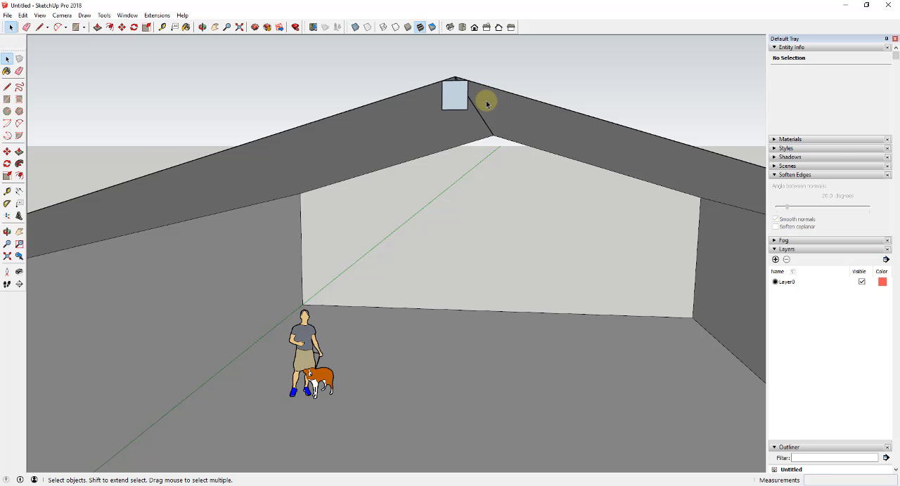
- Measure the beam profile's width between its two vertical edges
{"action": "scroll", "coordinate": [481, 103], "scroll_direction": "down", "scroll_amount": 1}
{"action": "middle_click_drag", "start_coordinate": [464, 101], "coordinate": [487, 95]}
{"action": "scroll", "coordinate": [461, 99], "scroll_direction": "up", "scroll_amount": 3}
{"action": "scroll", "coordinate": [462, 97], "scroll_direction": "up", "scroll_amount": 3}
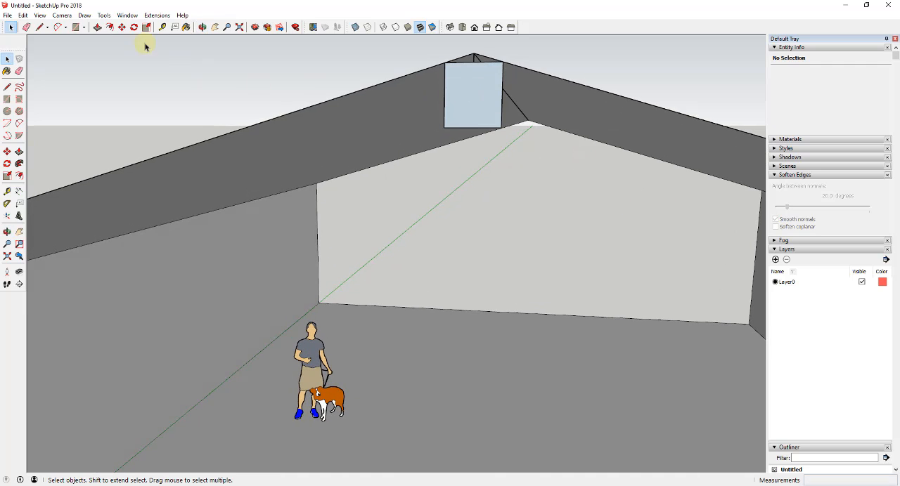
{"action": "left_click", "coordinate": [162, 28]}
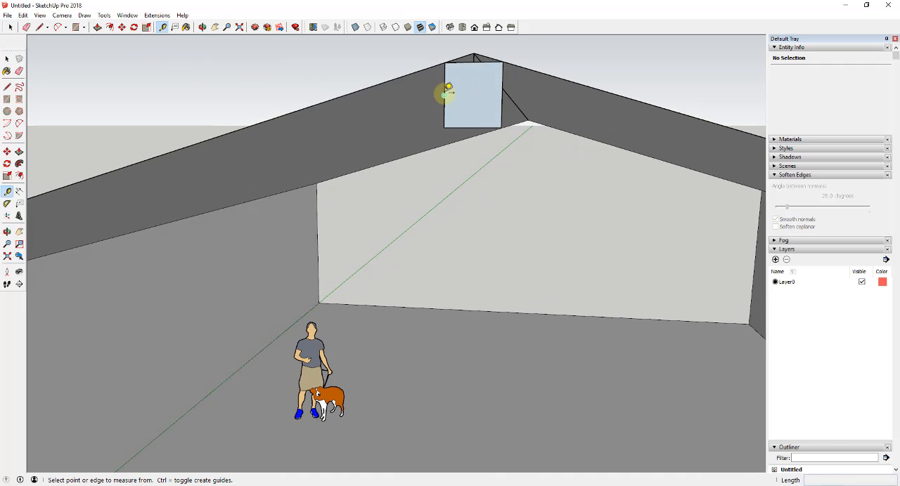
{"action": "left_click", "coordinate": [444, 94]}
{"action": "key", "text": "space"}
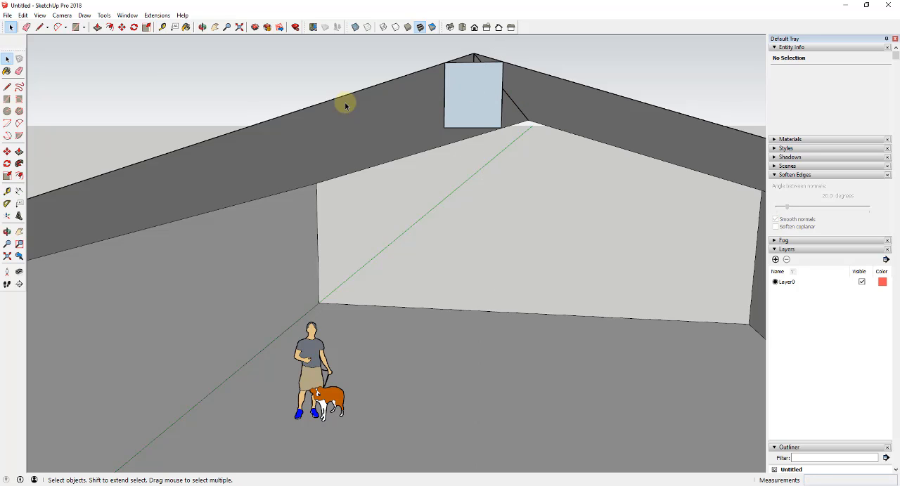
{"action": "left_click", "coordinate": [163, 27]}
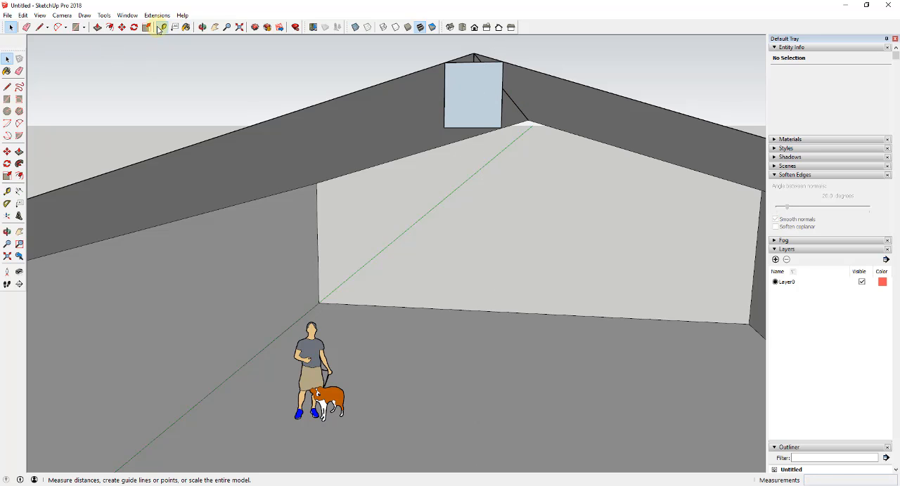
{"action": "left_click", "coordinate": [443, 87]}
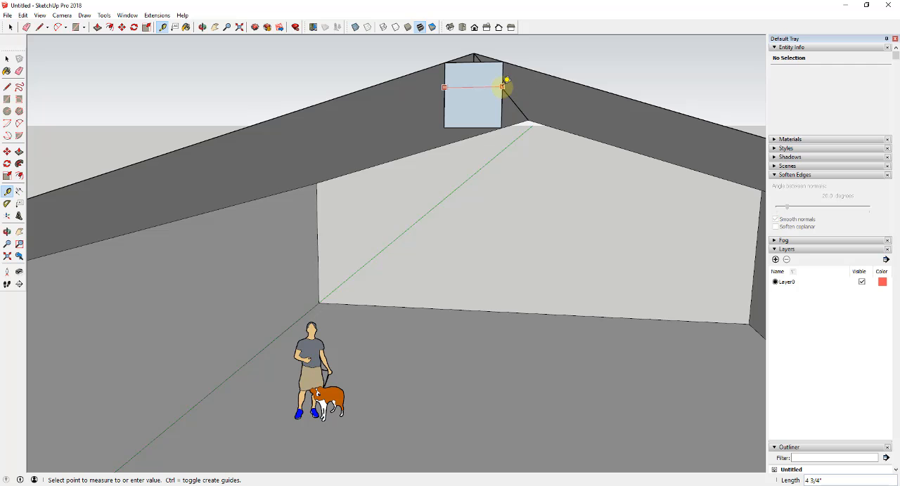
{"action": "key", "text": "space"}
- Push/Pull the rectangular beam profile 60' under the ridge, from the front of the building to the back
{"action": "left_click", "coordinate": [480, 92]}
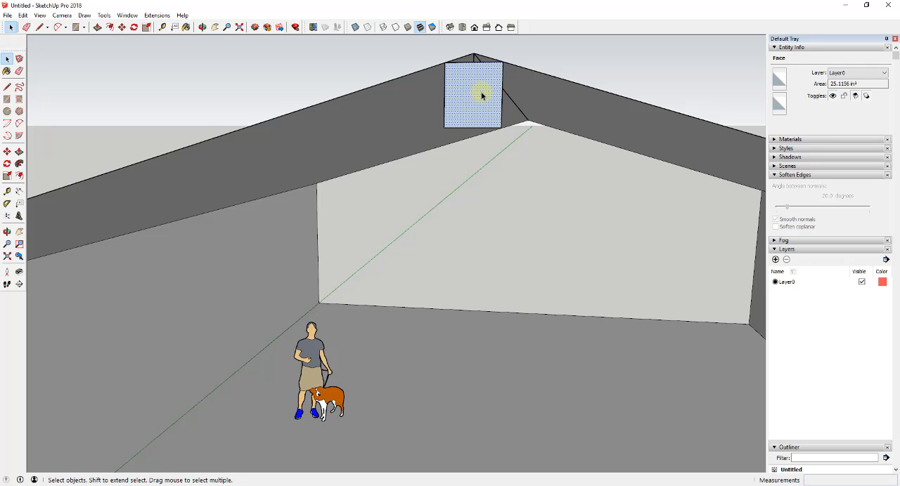
{"action": "middle_click_drag", "start_coordinate": [482, 95], "coordinate": [501, 92]}
{"action": "key", "text": "p"}
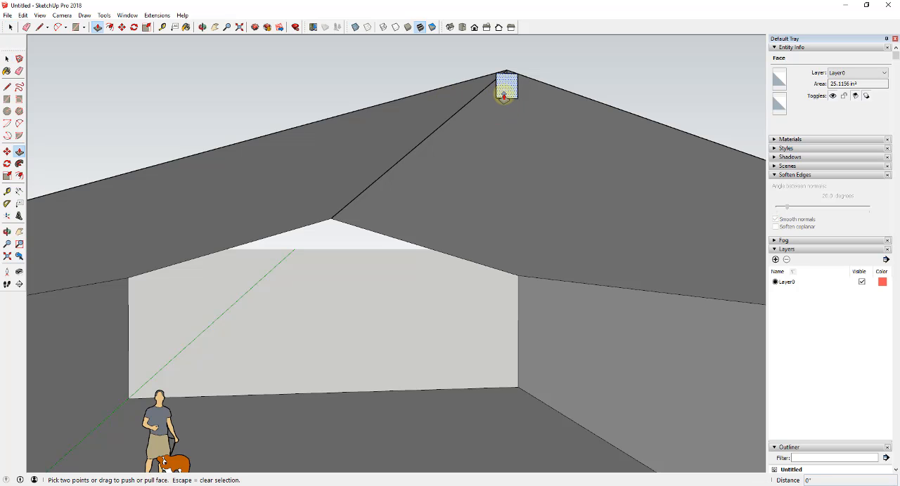
{"action": "left_click_drag", "start_coordinate": [503, 96], "coordinate": [333, 224]}
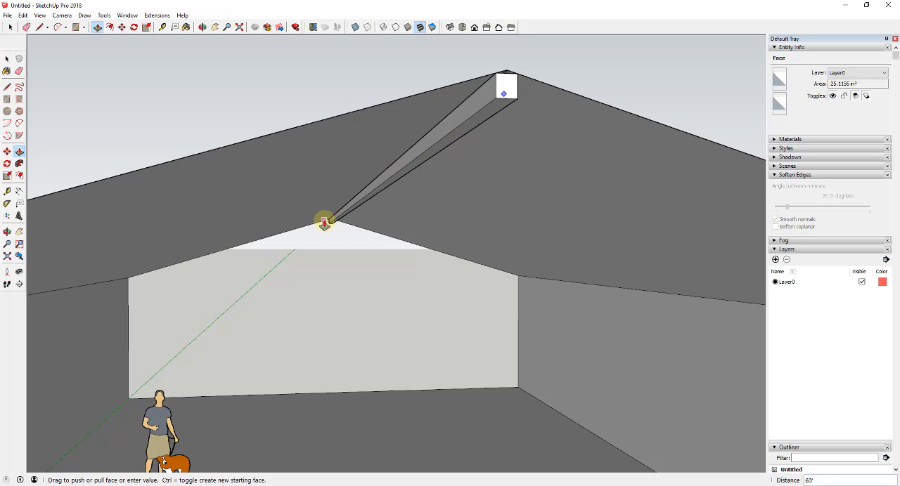
{"action": "left_click", "coordinate": [302, 226]}
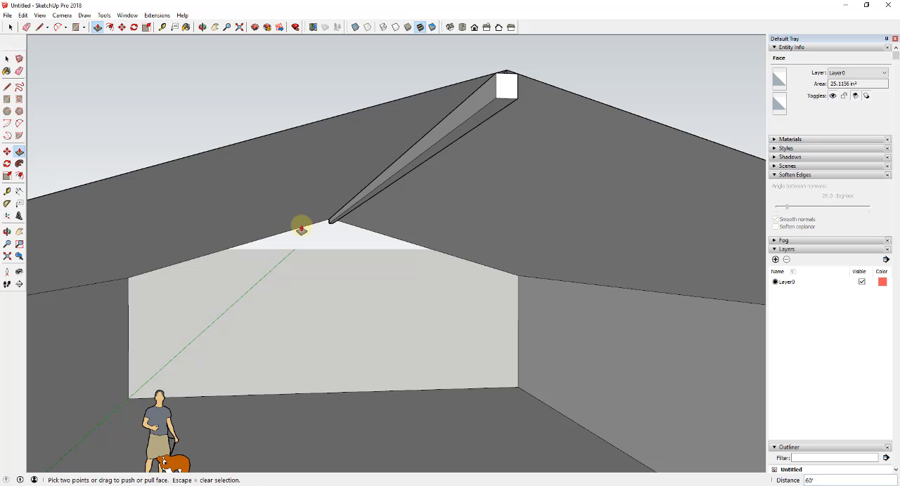
- Select the whole ridge beam and make it a component named Structural Beam 6"
{"action": "key", "text": "space"}
{"action": "mouse_move", "coordinate": [355, 210]}
{"action": "middle_mouse_down"}
{"action": "mouse_move", "coordinate": [361, 206]}
{"action": "mouse_move", "coordinate": [333, 222]}
{"action": "mouse_move", "coordinate": [349, 217]}
{"action": "middle_mouse_up"}
{"action": "scroll", "coordinate": [351, 203], "scroll_direction": "up", "scroll_amount": 3}
{"action": "left_click", "coordinate": [351, 209]}
{"action": "scroll", "coordinate": [343, 192], "scroll_direction": "up", "scroll_amount": 3}
{"action": "left_click", "coordinate": [343, 176]}
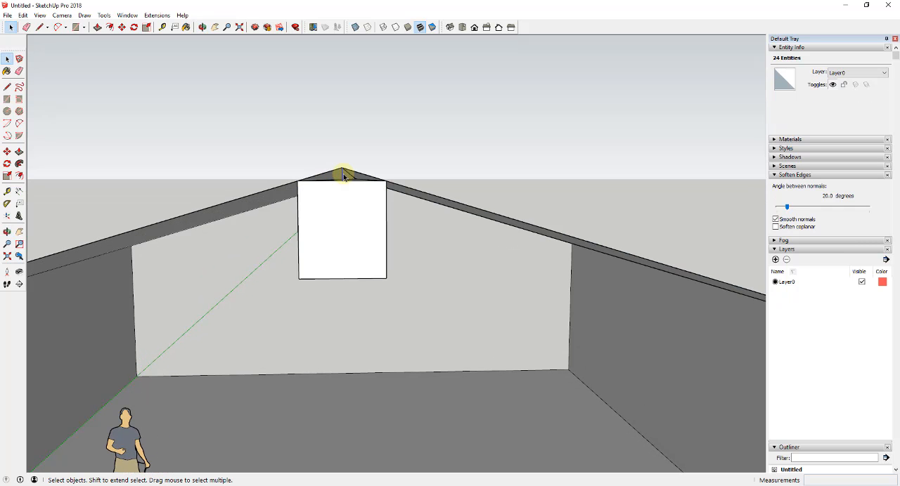
{"action": "middle_click_drag", "start_coordinate": [344, 175], "coordinate": [314, 188]}
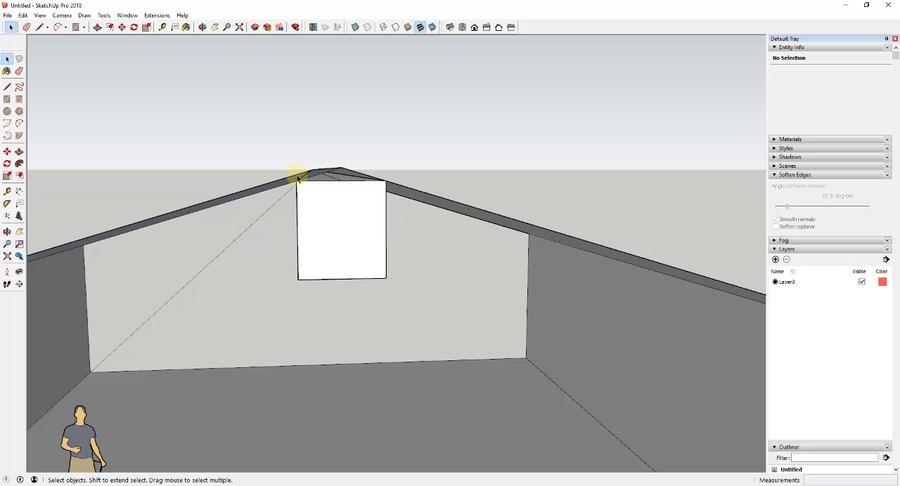
{"action": "left_click", "coordinate": [333, 223]}
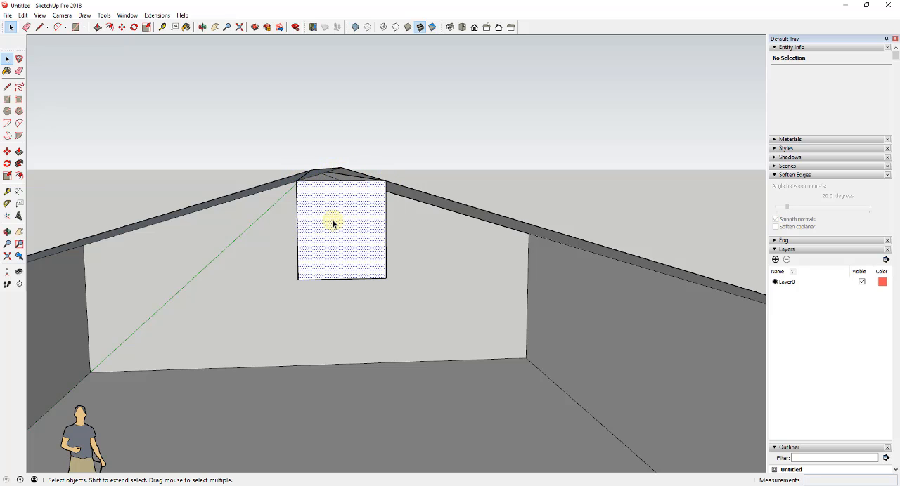
{"action": "middle_click_drag", "start_coordinate": [331, 225], "coordinate": [351, 221]}
{"action": "right_click", "coordinate": [350, 220]}
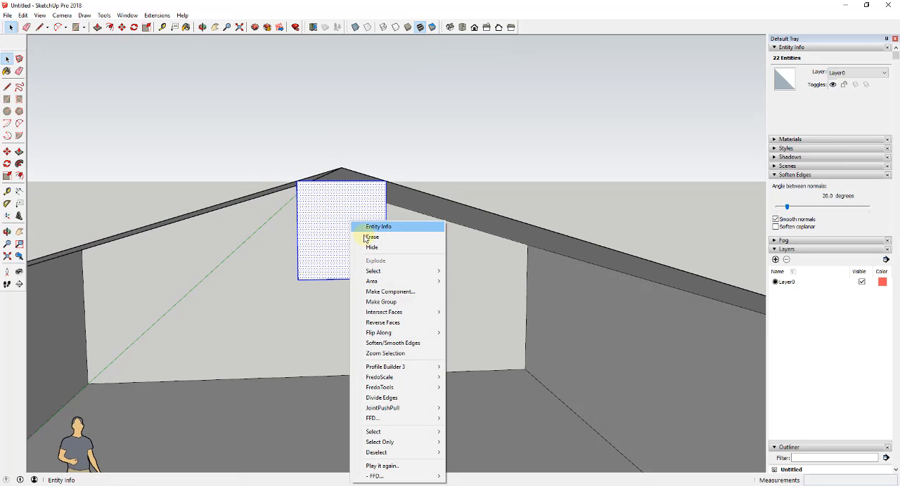
{"action": "left_click", "coordinate": [398, 291]}
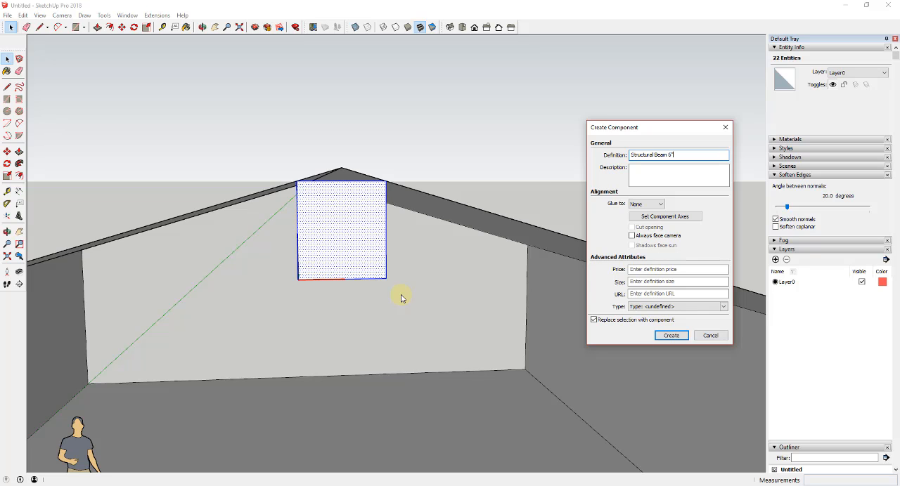
{"action": "key", "text": "Return"}
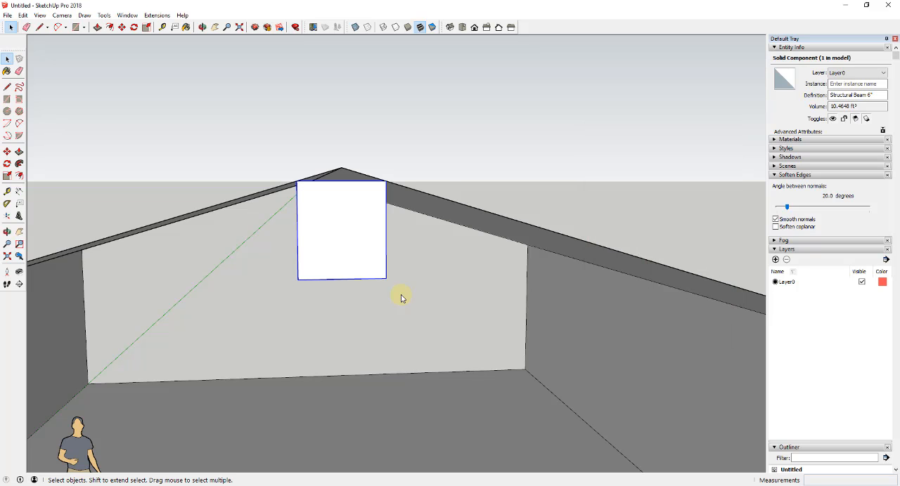
- Draw a line along the front roof edge from the peak down to the eave on the side away from the origin
{"action": "middle_click_drag", "start_coordinate": [240, 269], "coordinate": [304, 173]}
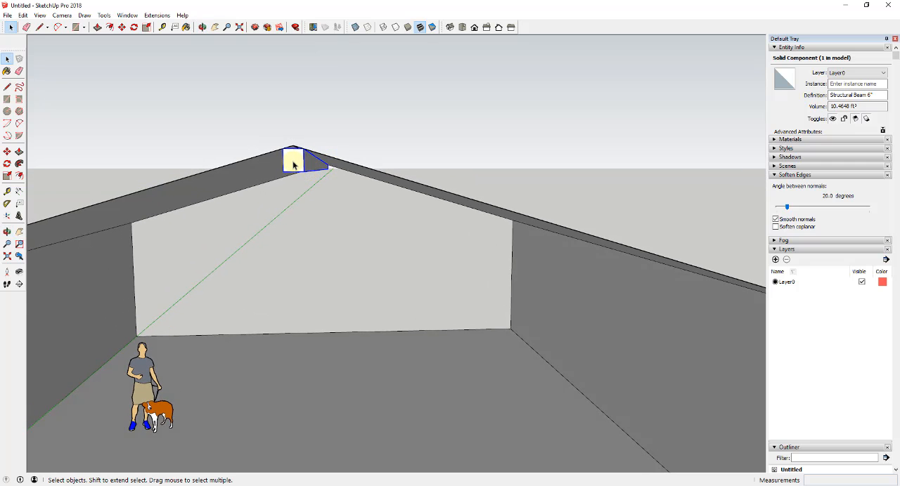
{"action": "scroll", "coordinate": [293, 163], "scroll_direction": "down", "scroll_amount": 3}
{"action": "scroll", "coordinate": [291, 162], "scroll_direction": "up", "scroll_amount": 4}
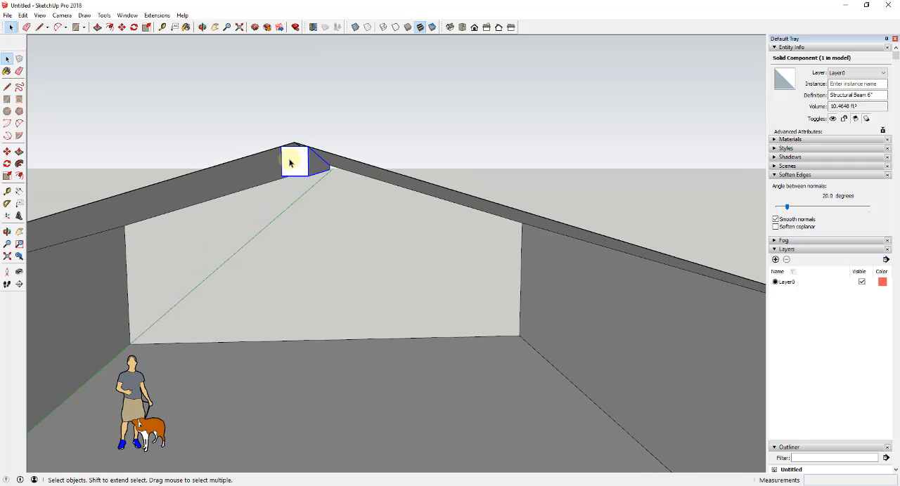
{"action": "scroll", "coordinate": [289, 162], "scroll_direction": "down", "scroll_amount": 2}
{"action": "middle_click_drag", "start_coordinate": [287, 162], "coordinate": [298, 168]}
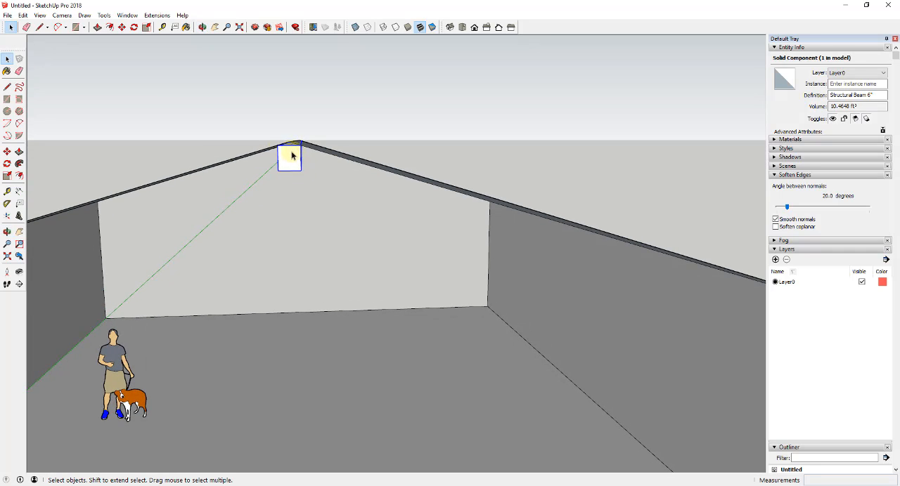
{"action": "scroll", "coordinate": [292, 155], "scroll_direction": "down", "scroll_amount": 2}
{"action": "middle_click_drag", "start_coordinate": [374, 171], "coordinate": [335, 201]}
{"action": "key", "text": "l"}
{"action": "scroll", "coordinate": [310, 159], "scroll_direction": "up", "scroll_amount": 3}
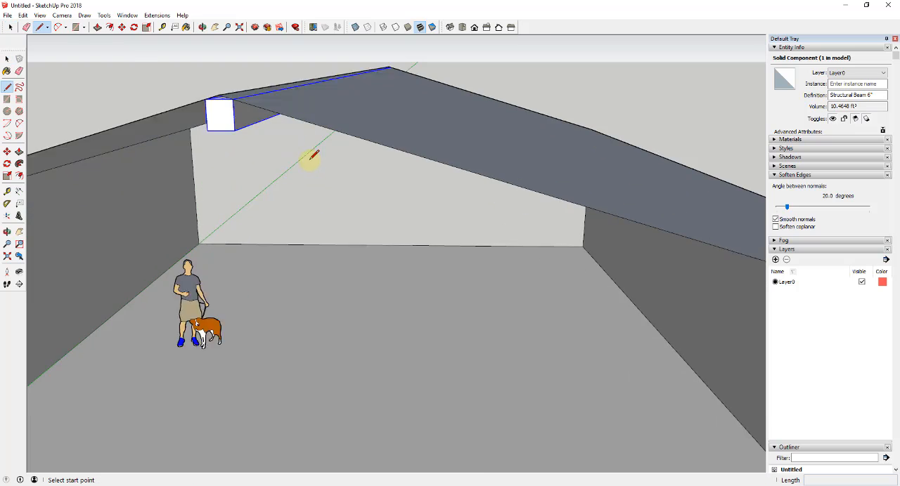
{"action": "scroll", "coordinate": [265, 120], "scroll_direction": "down", "scroll_amount": 2}
{"action": "left_click", "coordinate": [234, 105]}
{"action": "scroll", "coordinate": [232, 103], "scroll_direction": "down", "scroll_amount": 2}
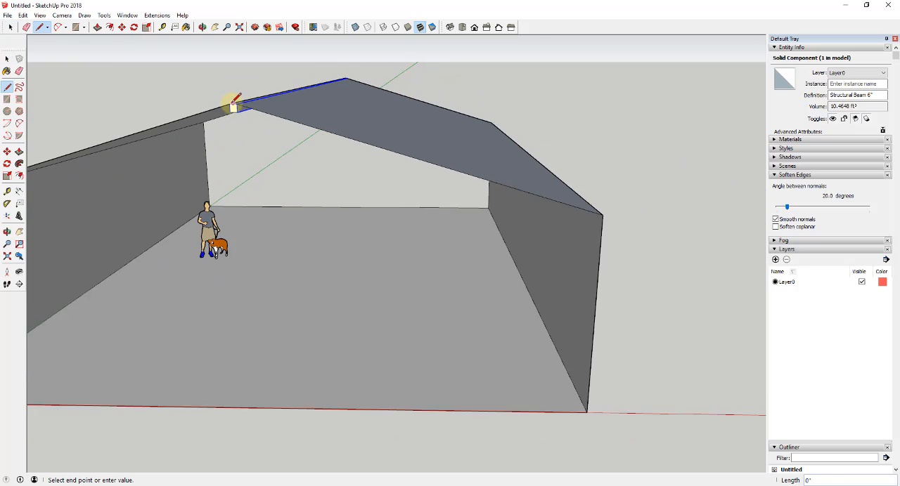
{"action": "left_click", "coordinate": [552, 203]}
{"action": "key", "text": "space"}
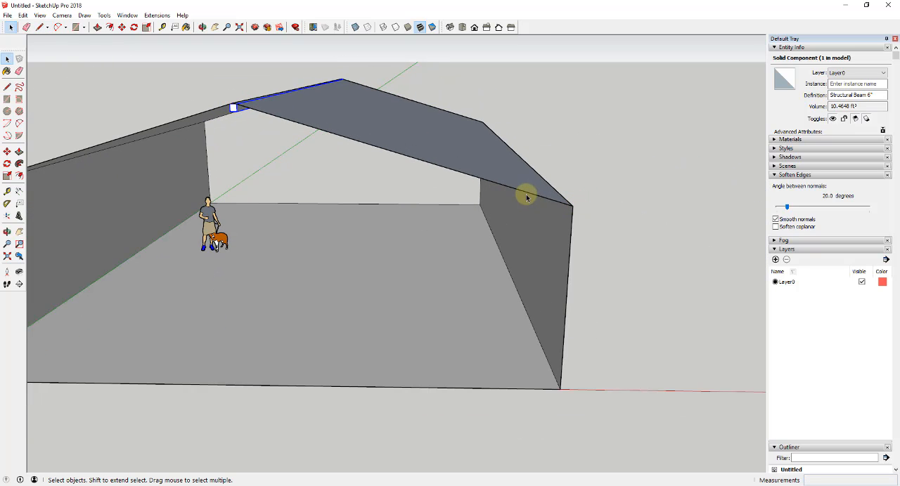
- Divide the new front roof-edge line into 6 equal segments
{"action": "left_click", "coordinate": [527, 196]}
{"action": "right_click", "coordinate": [526, 194]}
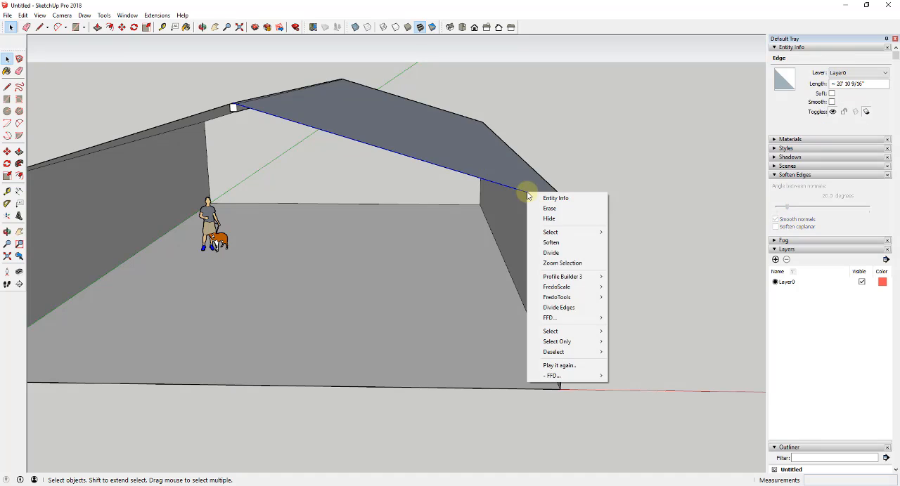
{"action": "left_click", "coordinate": [549, 254]}
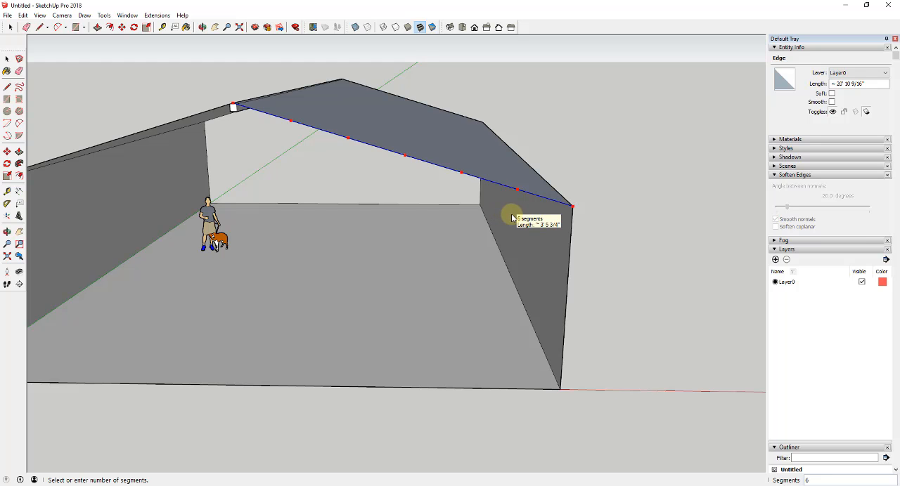
{"action": "left_click", "coordinate": [511, 217]}
- Copy the ridge beam by the midpoint of its front top edge to the first division point down the roof slope
{"action": "middle_click_drag", "start_coordinate": [231, 105], "coordinate": [295, 176]}
{"action": "scroll", "coordinate": [249, 101], "scroll_direction": "up", "scroll_amount": 2}
{"action": "scroll", "coordinate": [295, 176], "scroll_direction": "up", "scroll_amount": 3}
{"action": "left_click", "coordinate": [367, 136]}
{"action": "middle_click_drag", "start_coordinate": [367, 137], "coordinate": [358, 100]}
{"action": "key", "text": "m"}
{"action": "left_click", "coordinate": [367, 107]}
{"action": "key", "text": "ctrl"}
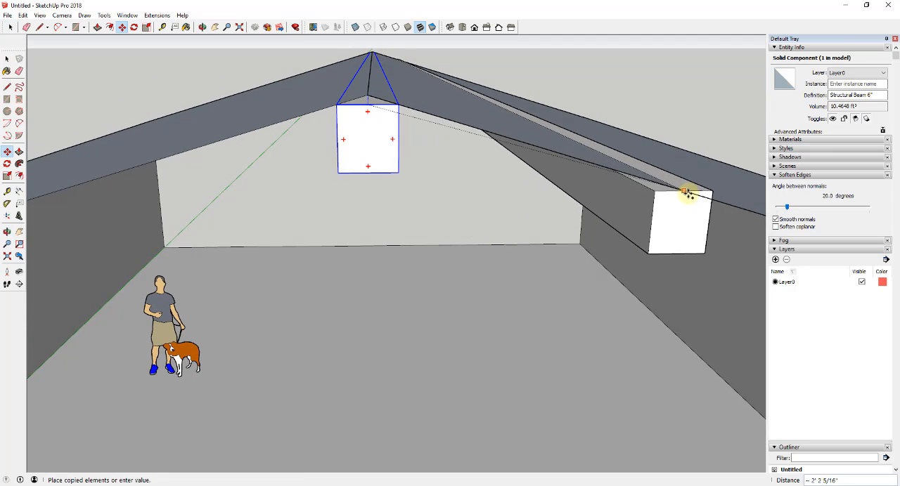
{"action": "middle_click_drag", "start_coordinate": [740, 208], "coordinate": [555, 180], "text": "shift"}
{"action": "scroll", "coordinate": [635, 180], "scroll_direction": "down", "scroll_amount": 5}
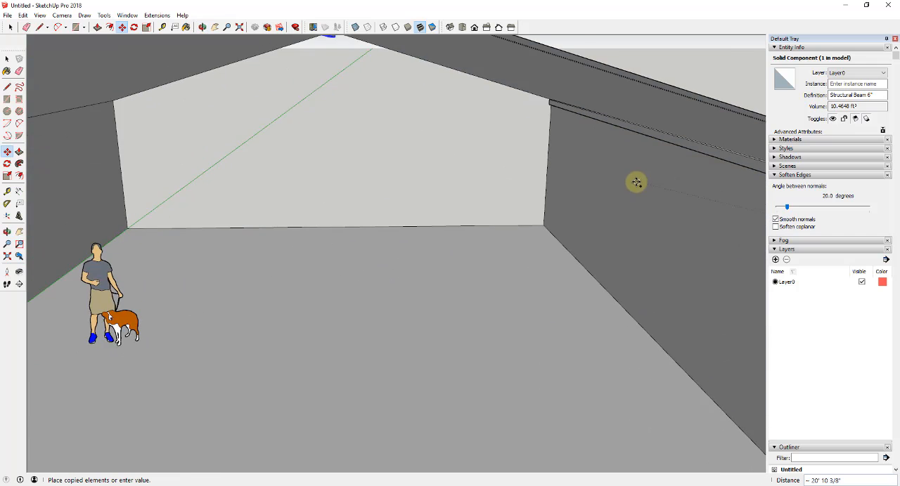
{"action": "scroll", "coordinate": [556, 145], "scroll_direction": "down", "scroll_amount": 3}
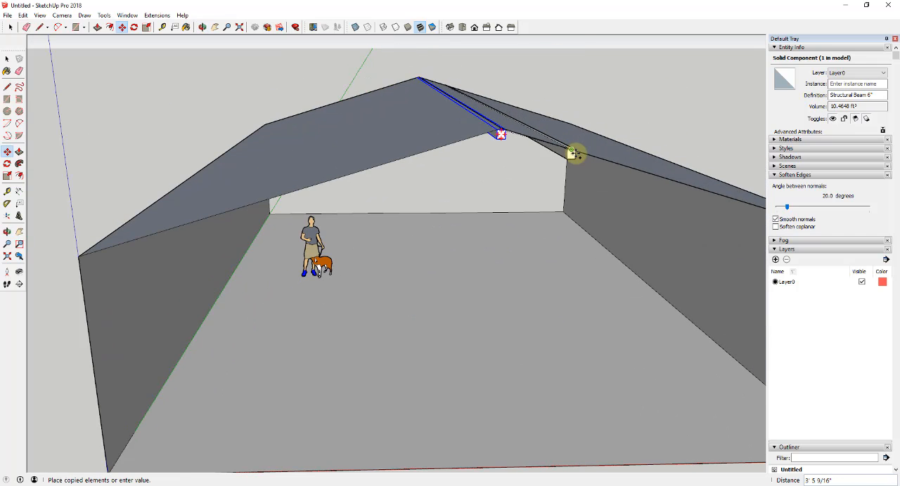
{"action": "left_click", "coordinate": [572, 151]}
{"action": "scroll", "coordinate": [528, 140], "scroll_direction": "up", "scroll_amount": 5}
{"action": "middle_click_drag", "start_coordinate": [528, 140], "coordinate": [512, 103]}
{"action": "scroll", "coordinate": [495, 86], "scroll_direction": "up", "scroll_amount": 4}
{"action": "key", "text": "m"}
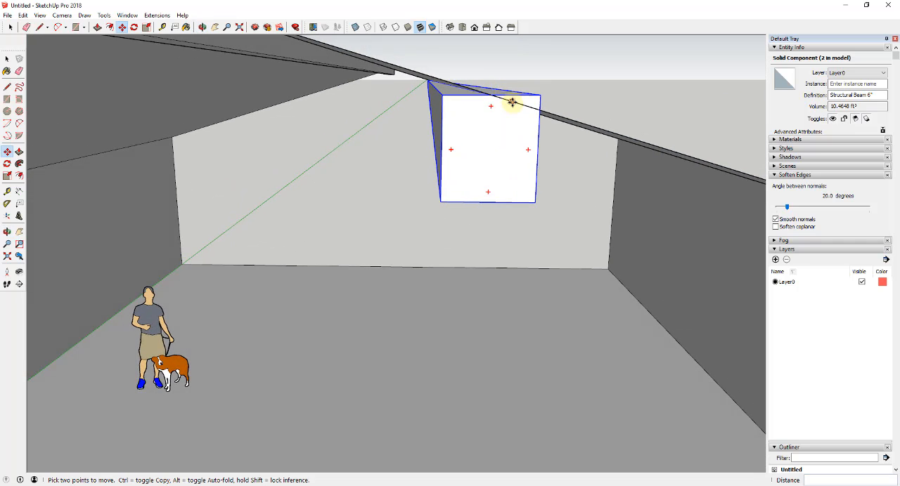
{"action": "key", "text": "q"}
{"action": "left_click_drag", "start_coordinate": [490, 95], "coordinate": [522, 94]}
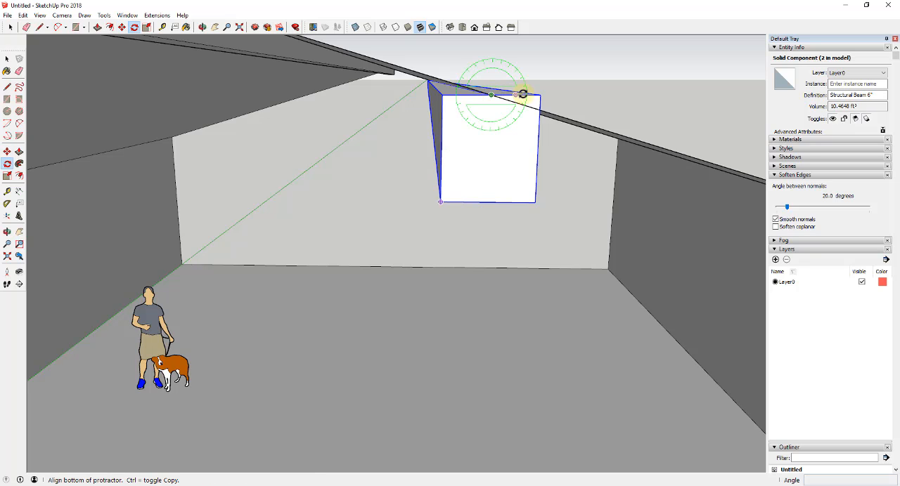
{"action": "left_click", "coordinate": [539, 94]}
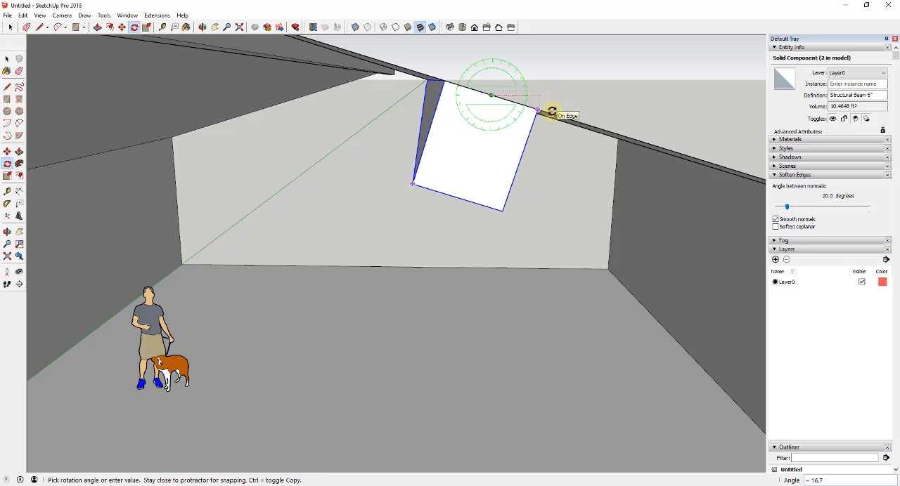
{"action": "key", "text": "space"}
- Rotate the copied beam about 16.7 degrees around its front top midpoint so its top aligns with the roof slope
{"action": "key", "text": "q"}
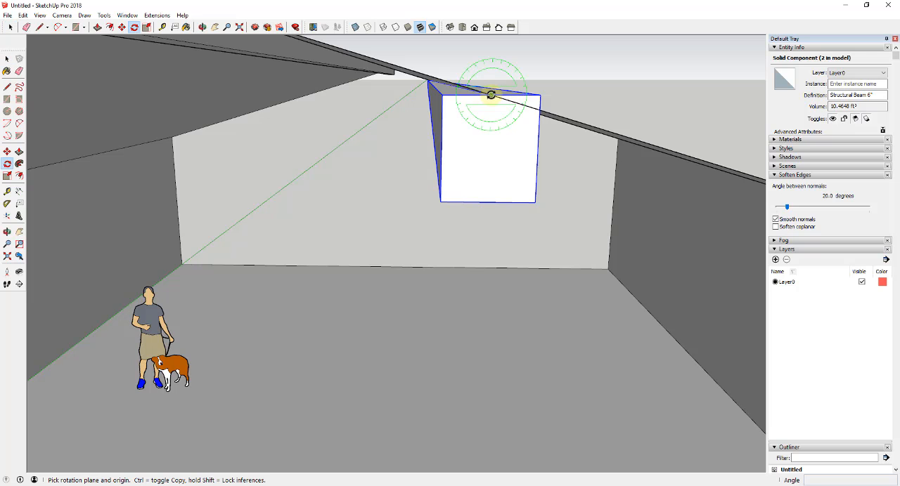
{"action": "left_click", "coordinate": [496, 94]}
{"action": "left_click", "coordinate": [542, 92]}
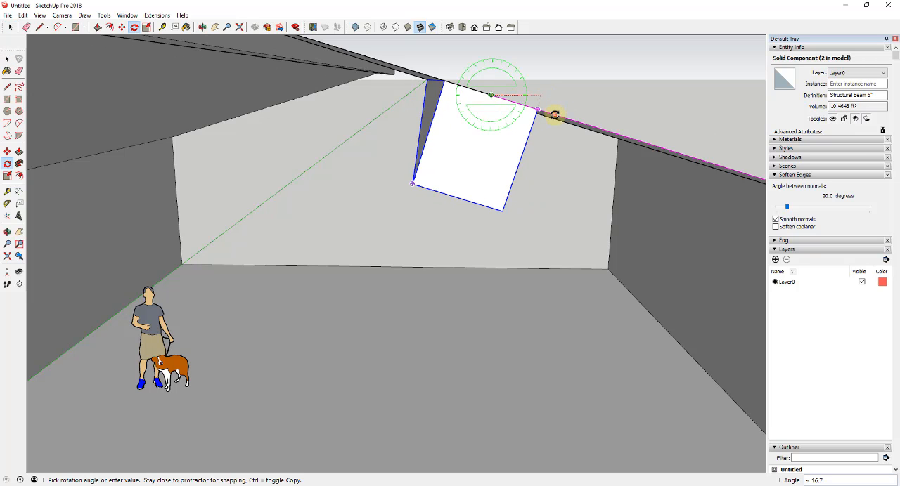
{"action": "left_click", "coordinate": [555, 116]}
- Copy the tilted beam to the next division point, about 3' 5 3/4" down the slope, and multiply it into 4 evenly spaced copies
{"action": "middle_click_drag", "start_coordinate": [497, 134], "coordinate": [444, 125]}
{"action": "scroll", "coordinate": [442, 126], "scroll_direction": "down", "scroll_amount": 5}
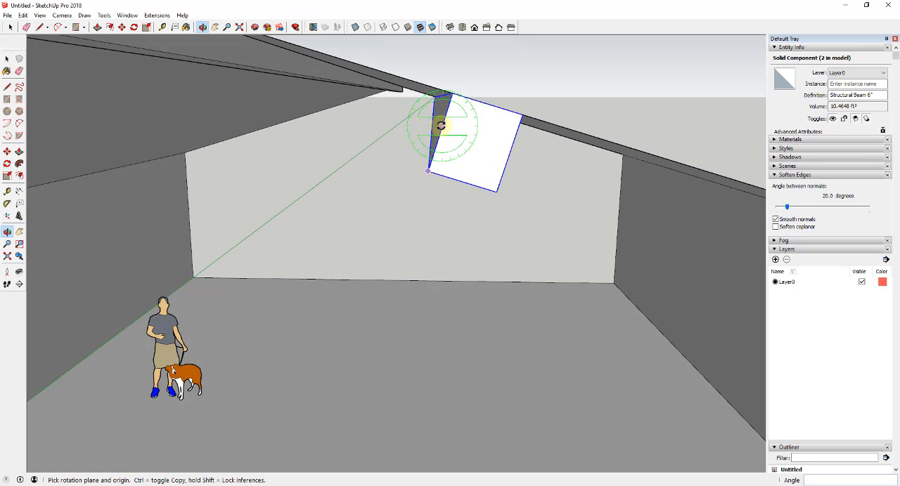
{"action": "key", "text": "space"}
{"action": "key", "text": "m"}
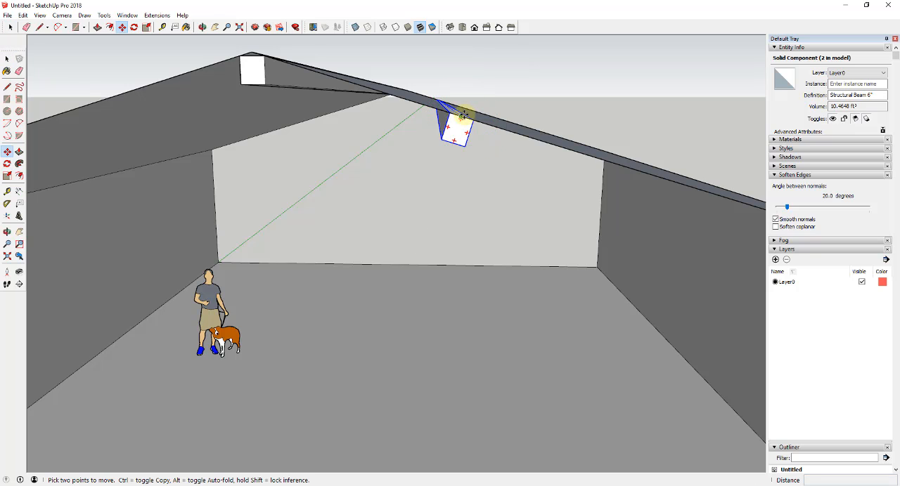
{"action": "key", "text": "ctrl"}
{"action": "left_click", "coordinate": [462, 115]}
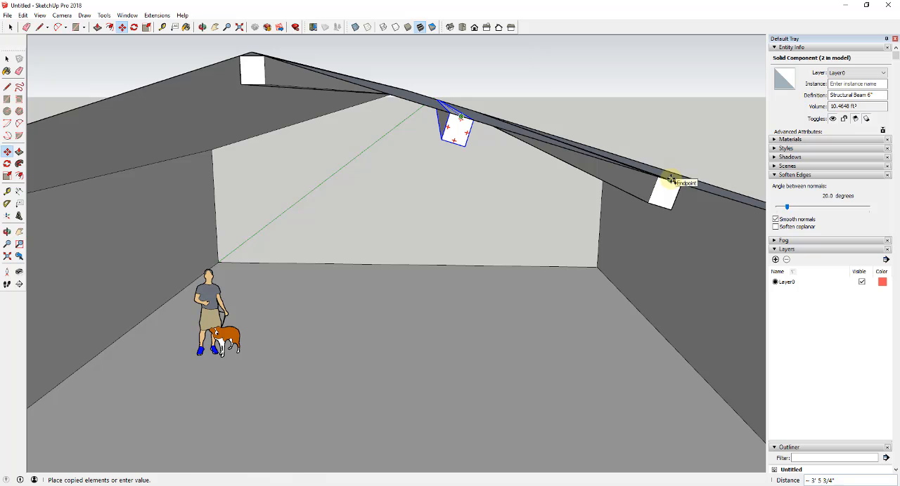
{"action": "left_click", "coordinate": [671, 180]}
{"action": "middle_click_drag", "start_coordinate": [335, 124], "coordinate": [535, 137]}
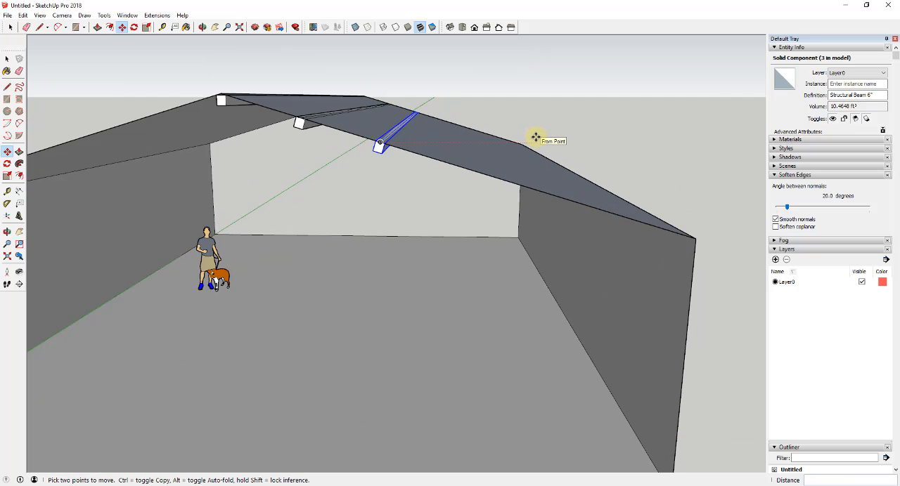
{"action": "type", "text": "*4"}
{"action": "key", "text": "Return"}
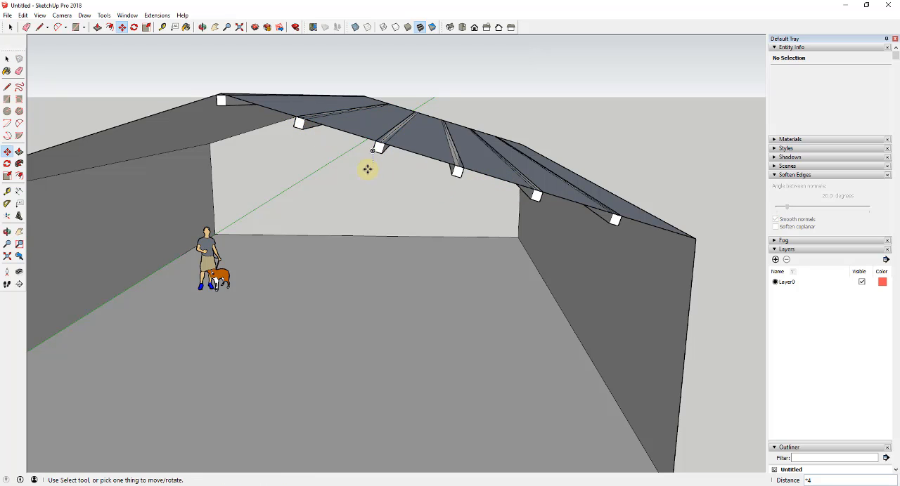
{"action": "key", "text": "space"}
{"action": "scroll", "coordinate": [439, 153], "scroll_direction": "down", "scroll_amount": 4}
{"action": "middle_click_drag", "start_coordinate": [442, 155], "coordinate": [448, 125]}
{"action": "left_click_drag", "start_coordinate": [340, 121], "coordinate": [546, 203]}
{"action": "scroll", "coordinate": [546, 201], "scroll_direction": "down", "scroll_amount": 5}
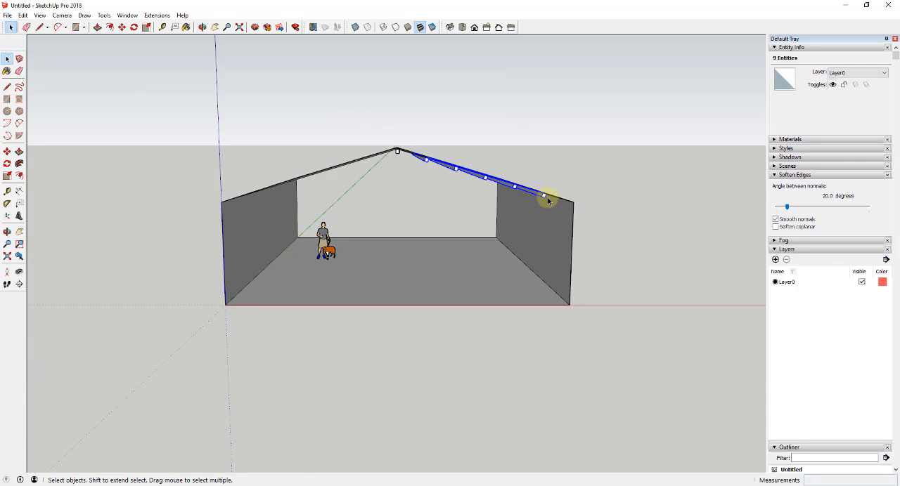
{"action": "key", "text": "m"}
{"action": "scroll", "coordinate": [471, 170], "scroll_direction": "up", "scroll_amount": 3}
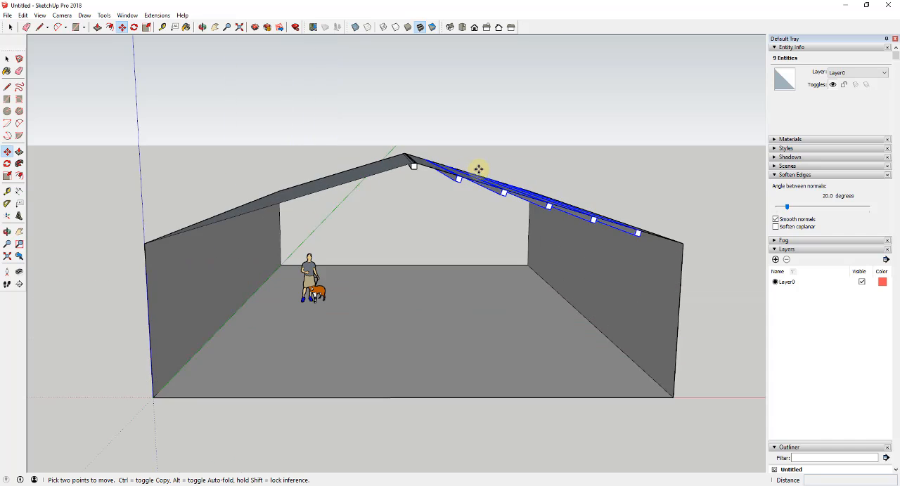
{"action": "middle_click_drag", "start_coordinate": [478, 168], "coordinate": [513, 215]}
{"action": "key", "text": "space"}
- Copy the five tilted beams and their segmented slope line about 52' along the red axis, to the building's other side
{"action": "left_click_drag", "start_coordinate": [494, 188], "coordinate": [728, 285]}
{"action": "left_click", "coordinate": [551, 229], "text": "shift"}
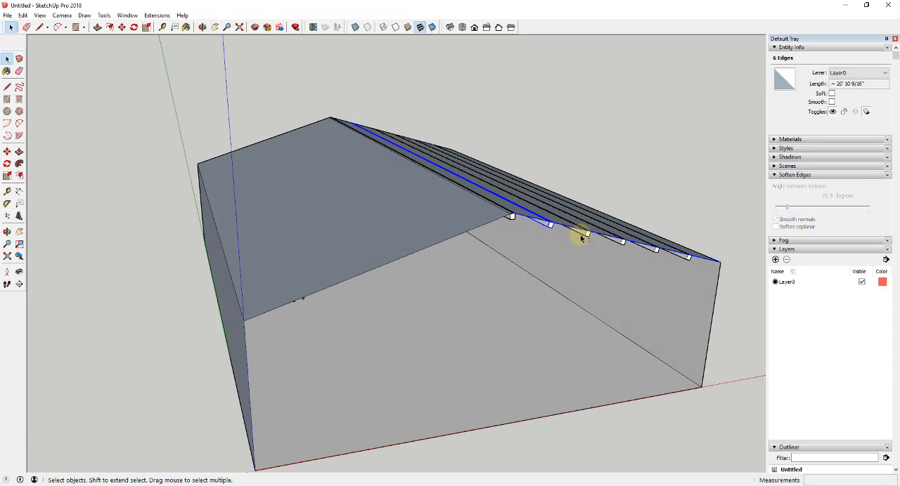
{"action": "left_click", "coordinate": [649, 247], "text": "shift"}
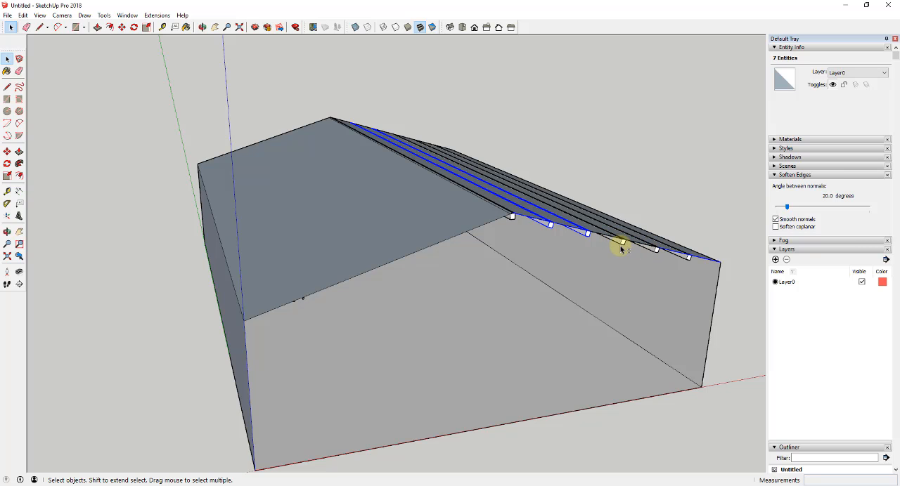
{"action": "left_click", "coordinate": [621, 244], "text": "shift"}
{"action": "left_click", "coordinate": [655, 252], "text": "shift"}
{"action": "middle_click_drag", "start_coordinate": [651, 252], "coordinate": [638, 247]}
{"action": "left_click", "coordinate": [647, 252], "text": "shift"}
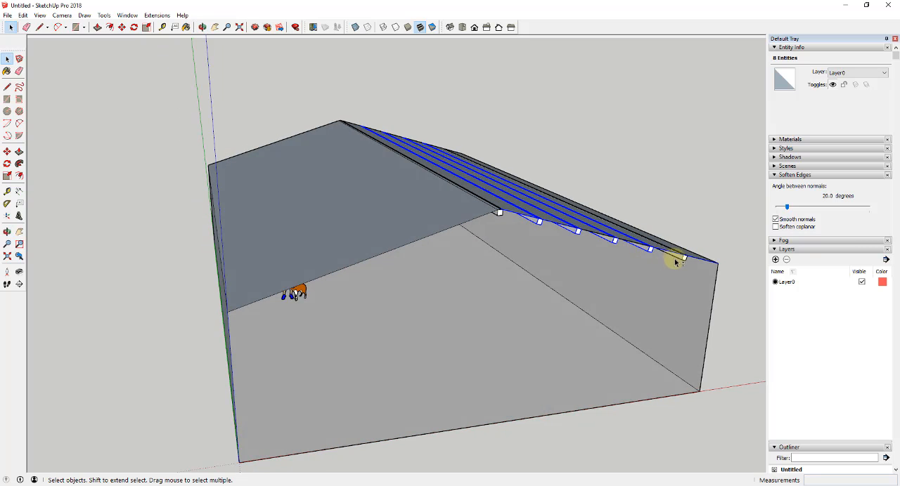
{"action": "left_click", "coordinate": [680, 262], "text": "shift"}
{"action": "scroll", "coordinate": [668, 246], "scroll_direction": "down", "scroll_amount": 3}
{"action": "key", "text": "m"}
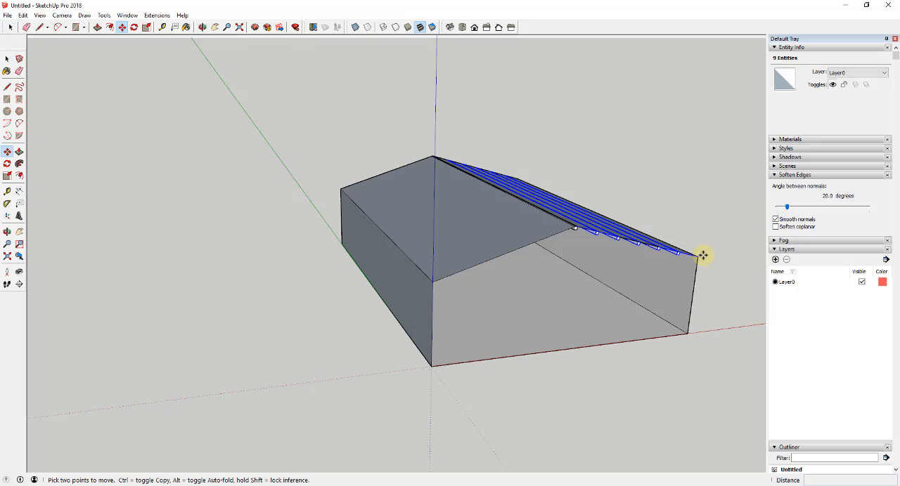
{"action": "left_click", "coordinate": [697, 255]}
{"action": "key", "text": "ctrl"}
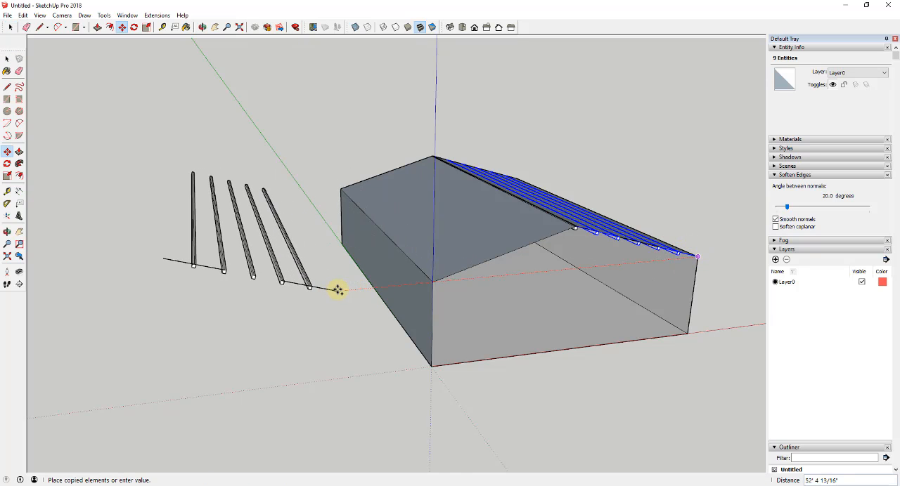
{"action": "left_click", "coordinate": [338, 290]}
- Mirror the copied beam set along the red axis and move it by its line's lower end to the opposite front eave corner
{"action": "key", "text": "s"}
{"action": "left_click_drag", "start_coordinate": [304, 211], "coordinate": [174, 222]}
{"action": "key", "text": "m"}
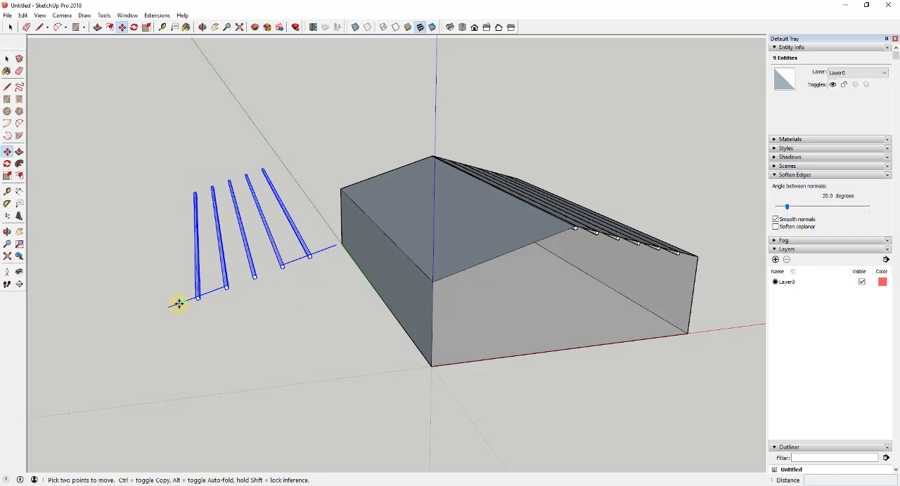
{"action": "left_click", "coordinate": [168, 305]}
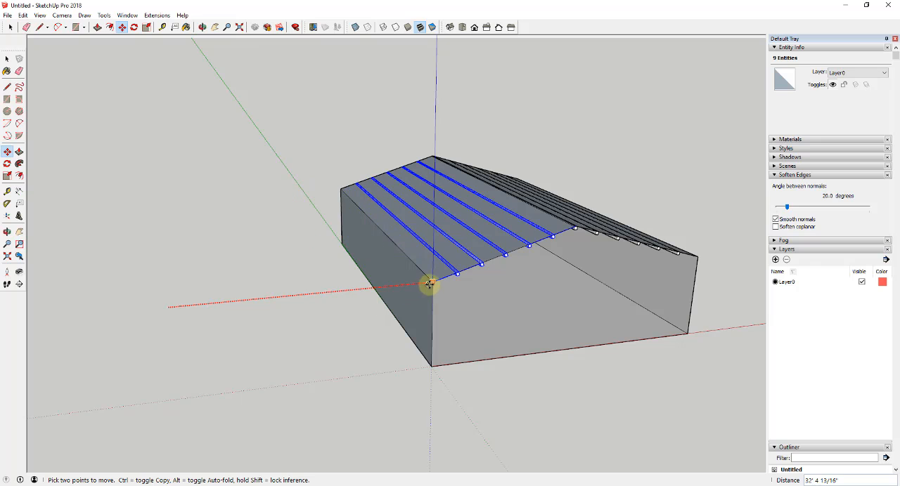
{"action": "middle_click_drag", "start_coordinate": [458, 282], "coordinate": [371, 220]}
{"action": "key", "text": "space"}
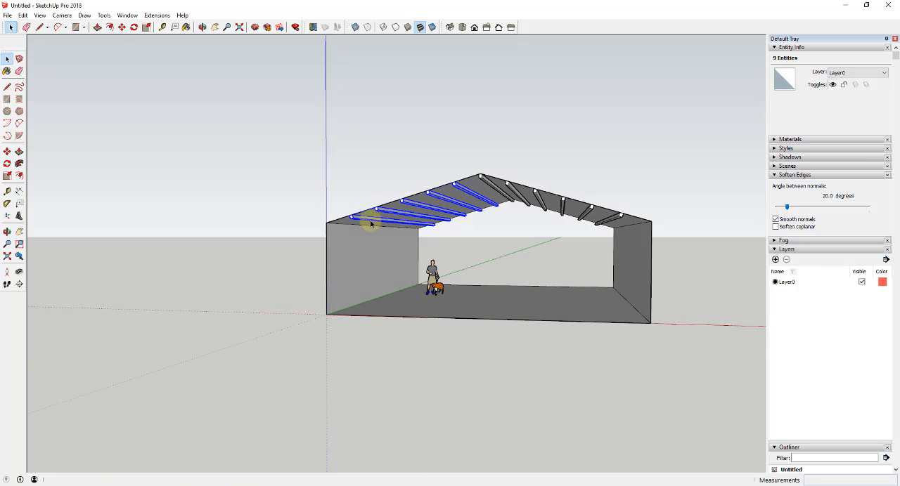
{"action": "scroll", "coordinate": [525, 300], "scroll_direction": "up", "scroll_amount": 3}
{"action": "left_click", "coordinate": [490, 242]}
{"action": "scroll", "coordinate": [490, 242], "scroll_direction": "up", "scroll_amount": 3}
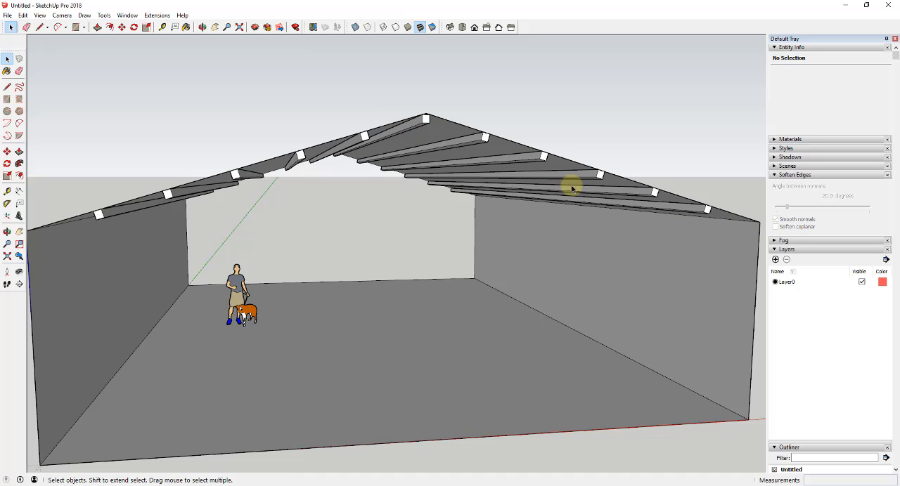
- Hide the building shell so only the roof beams and segment lines are shown
{"action": "scroll", "coordinate": [191, 201], "scroll_direction": "down", "scroll_amount": 4}
{"action": "mouse_move", "coordinate": [190, 201]}
{"action": "middle_mouse_down"}
{"action": "mouse_move", "coordinate": [179, 212]}
{"action": "mouse_move", "coordinate": [217, 189]}
{"action": "mouse_move", "coordinate": [217, 221]}
{"action": "mouse_move", "coordinate": [282, 238]}
{"action": "mouse_move", "coordinate": [207, 195]}
{"action": "mouse_move", "coordinate": [227, 220]}
{"action": "middle_mouse_up"}
{"action": "scroll", "coordinate": [190, 194], "scroll_direction": "up", "scroll_amount": 3}
{"action": "scroll", "coordinate": [207, 195], "scroll_direction": "down", "scroll_amount": 3}
{"action": "left_click", "coordinate": [184, 173]}
{"action": "right_click", "coordinate": [184, 173]}
{"action": "left_click", "coordinate": [206, 199]}
- Erase the leftover segment lines running along the front ends of the beams on both slopes
{"action": "key", "text": "e"}
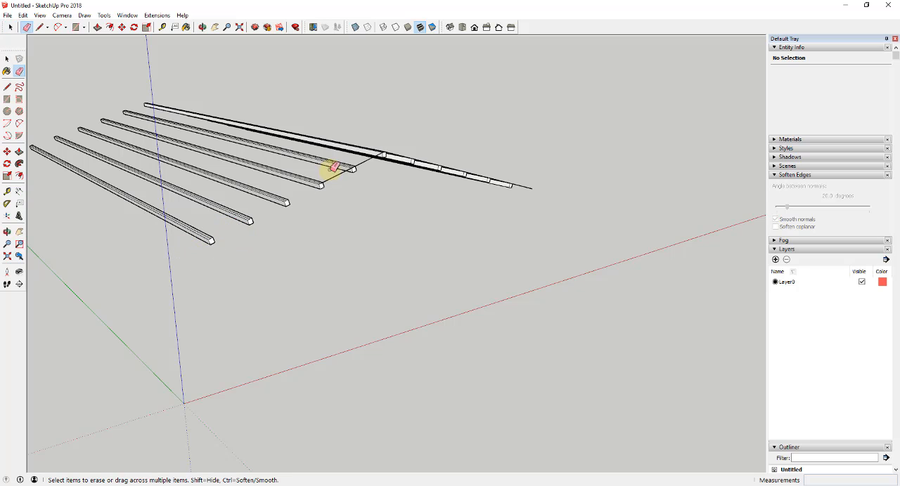
{"action": "middle_click_drag", "start_coordinate": [378, 163], "coordinate": [414, 211]}
{"action": "scroll", "coordinate": [390, 185], "scroll_direction": "up", "scroll_amount": 2}
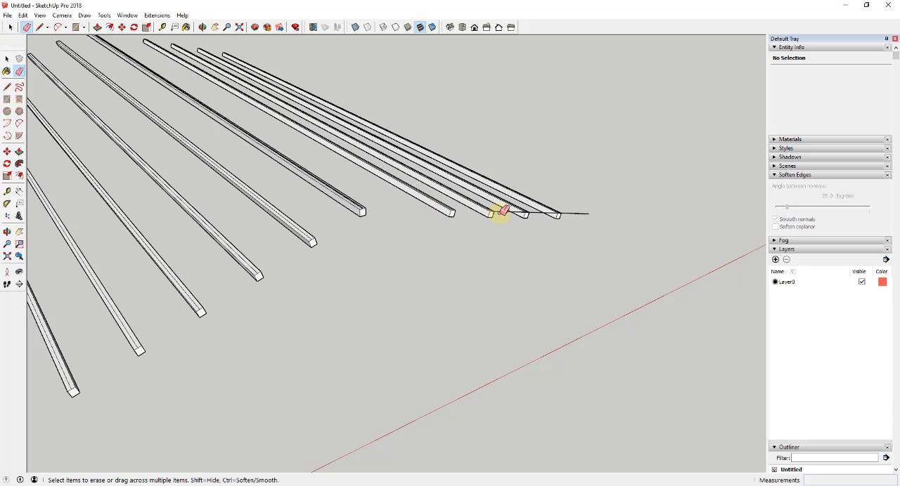
{"action": "left_click", "coordinate": [537, 213]}
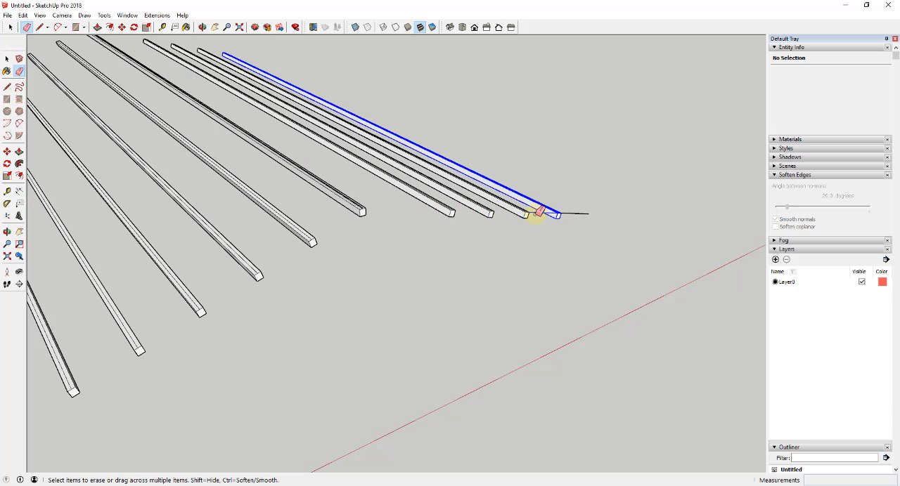
{"action": "key", "text": "ctrl+z"}
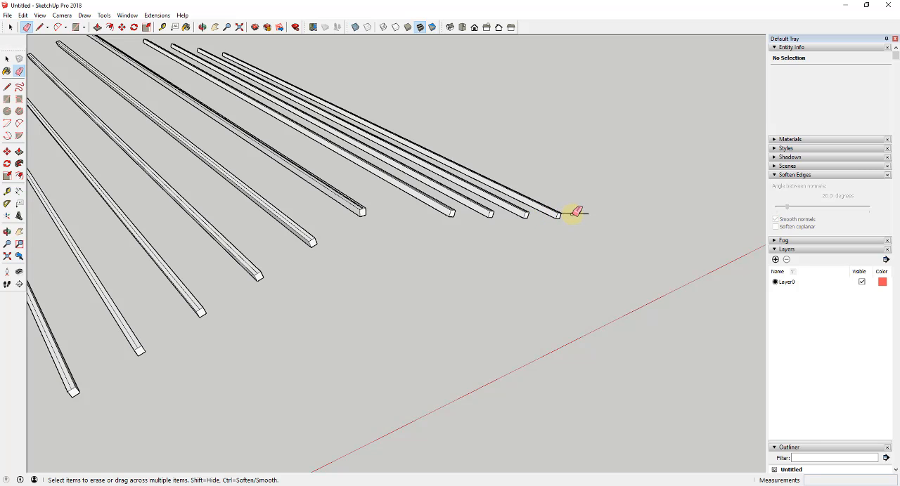
{"action": "key", "text": "space"}
{"action": "scroll", "coordinate": [534, 183], "scroll_direction": "down", "scroll_amount": 5}
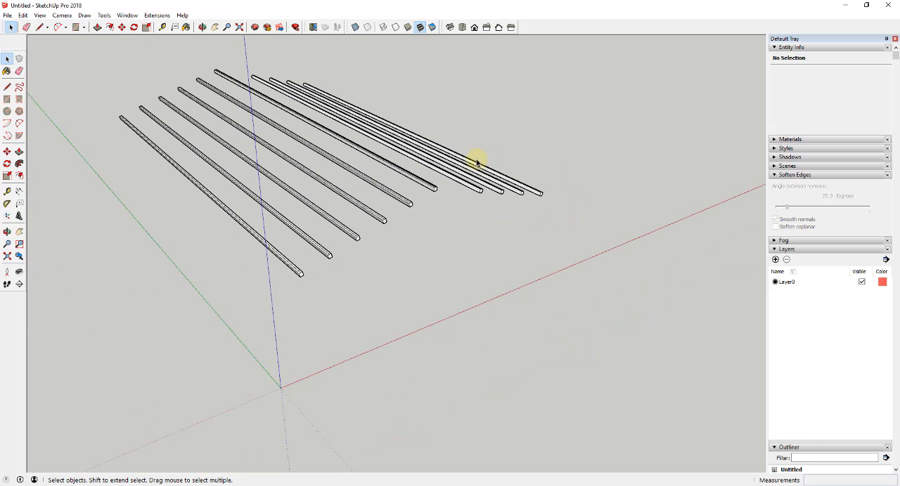
{"action": "scroll", "coordinate": [129, 58], "scroll_direction": "up", "scroll_amount": 2}
- Unhide the building shell
{"action": "left_click", "coordinate": [26, 15]}
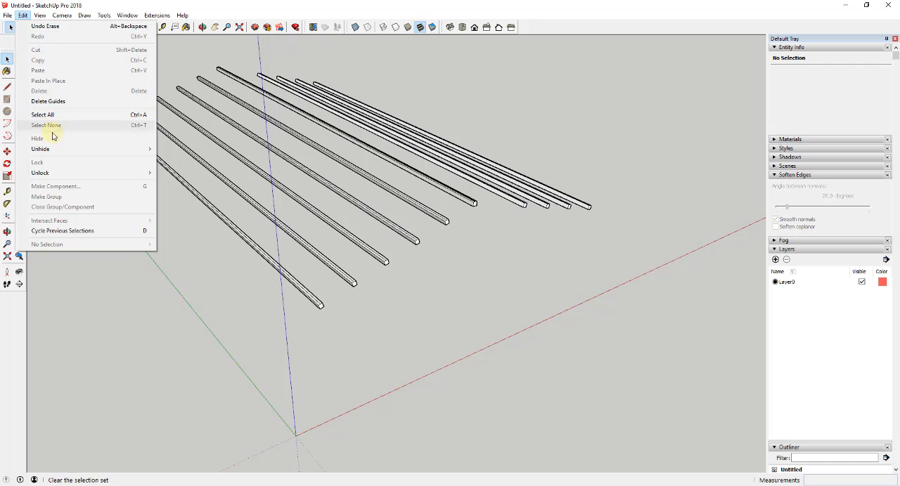
{"action": "mouse_move", "coordinate": [144, 149]}
{"action": "left_click", "coordinate": [185, 172]}
- Draw a line along the front roof edge from the ridge peak down to the eave corner at the origin side
{"action": "middle_click_drag", "start_coordinate": [289, 194], "coordinate": [442, 125]}
{"action": "scroll", "coordinate": [455, 163], "scroll_direction": "up", "scroll_amount": 3}
{"action": "key", "text": "l"}
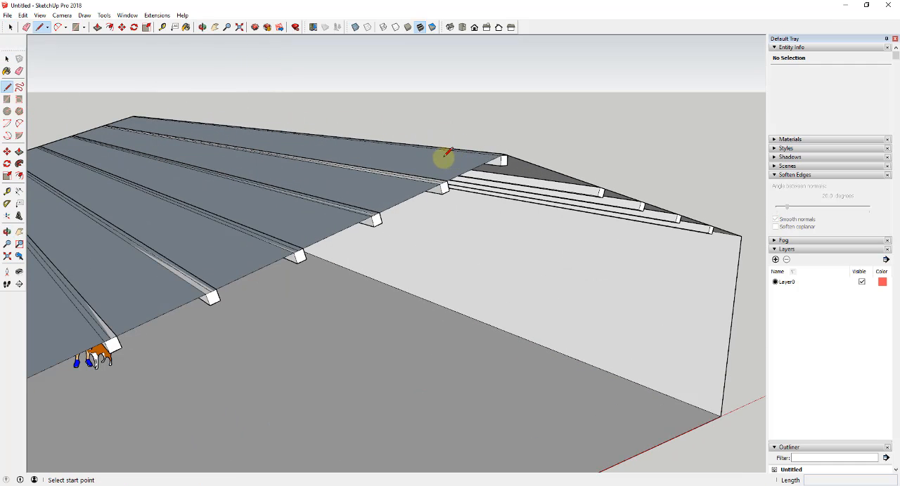
{"action": "scroll", "coordinate": [502, 151], "scroll_direction": "up", "scroll_amount": 4}
{"action": "left_click", "coordinate": [519, 156]}
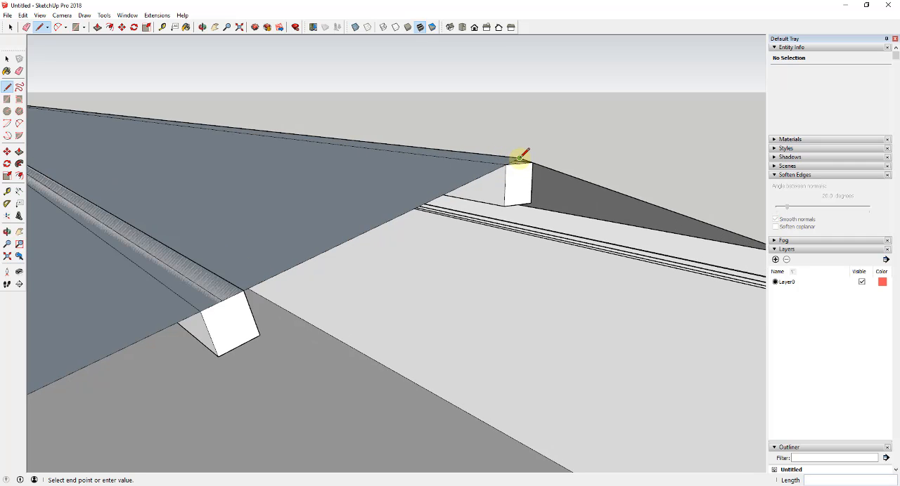
{"action": "scroll", "coordinate": [518, 155], "scroll_direction": "down", "scroll_amount": 6}
{"action": "left_click", "coordinate": [233, 295]}
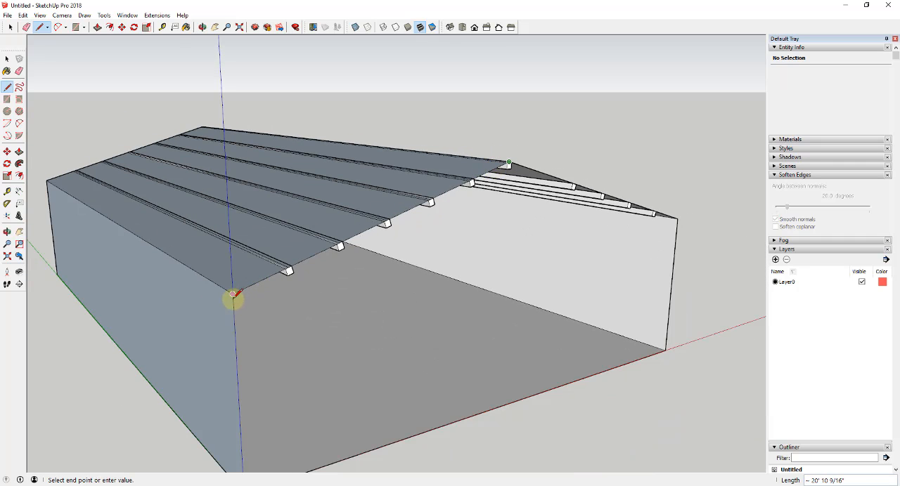
{"action": "scroll", "coordinate": [234, 295], "scroll_direction": "down", "scroll_amount": 1}
- Copy the front roof-edge line straight down from the ridge peak to the underside of the ridge beam
{"action": "key", "text": "space"}
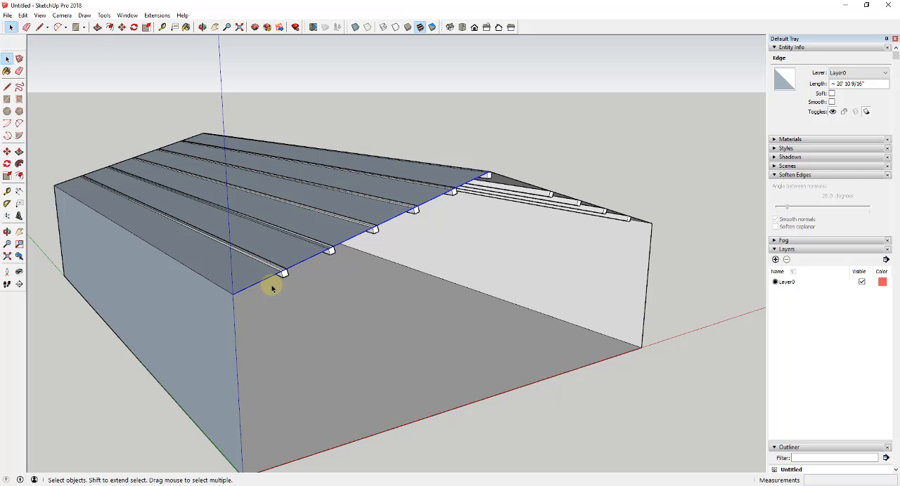
{"action": "key", "text": "m"}
{"action": "scroll", "coordinate": [277, 275], "scroll_direction": "up", "scroll_amount": 5}
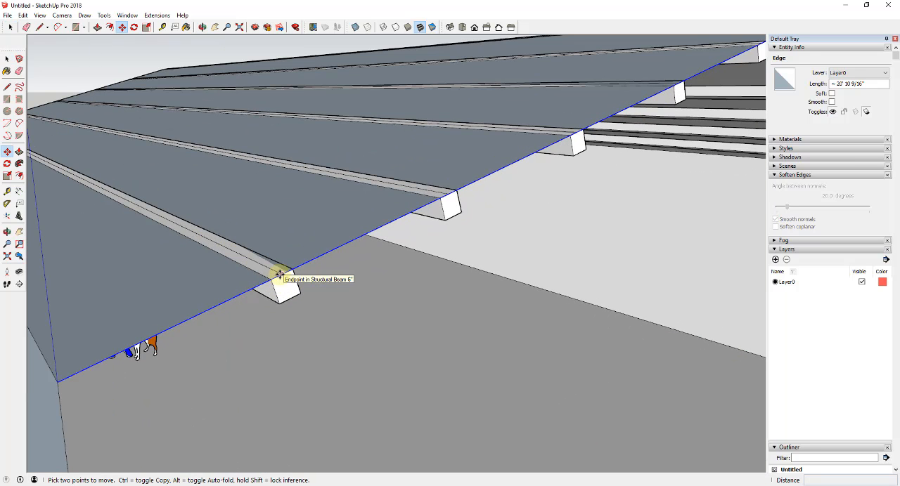
{"action": "scroll", "coordinate": [281, 270], "scroll_direction": "down", "scroll_amount": 4}
{"action": "scroll", "coordinate": [616, 122], "scroll_direction": "up", "scroll_amount": 5}
{"action": "key", "text": "ctrl"}
{"action": "left_click", "coordinate": [605, 124]}
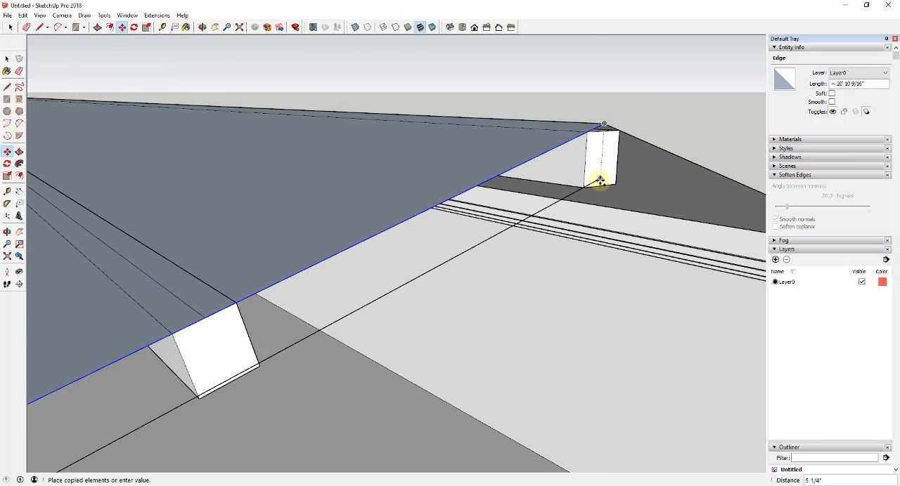
{"action": "left_click", "coordinate": [601, 184]}
- Move the copied sloped line about 1/2" so it follows the bottom edges of the tilted beams
{"action": "middle_click_drag", "start_coordinate": [583, 206], "coordinate": [459, 181]}
{"action": "scroll", "coordinate": [488, 176], "scroll_direction": "down", "scroll_amount": 4}
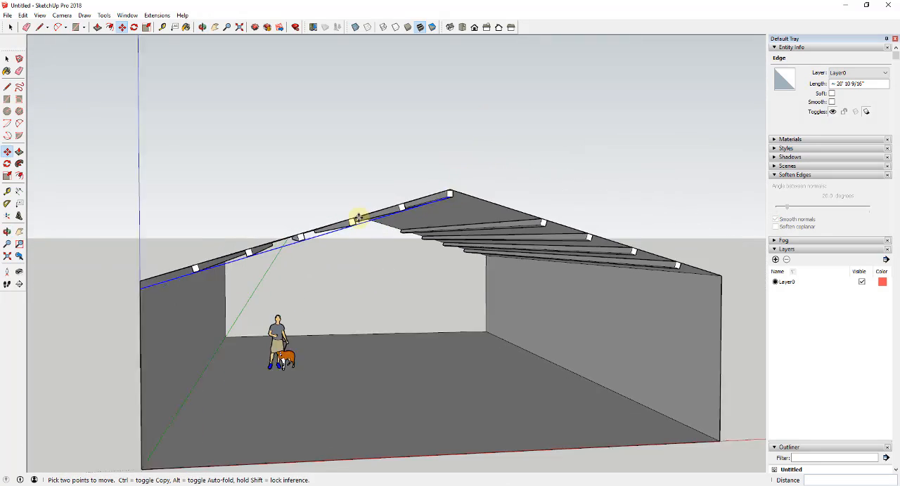
{"action": "middle_click_drag", "start_coordinate": [357, 215], "coordinate": [302, 227]}
{"action": "scroll", "coordinate": [249, 259], "scroll_direction": "up", "scroll_amount": 6}
{"action": "scroll", "coordinate": [251, 254], "scroll_direction": "down", "scroll_amount": 2}
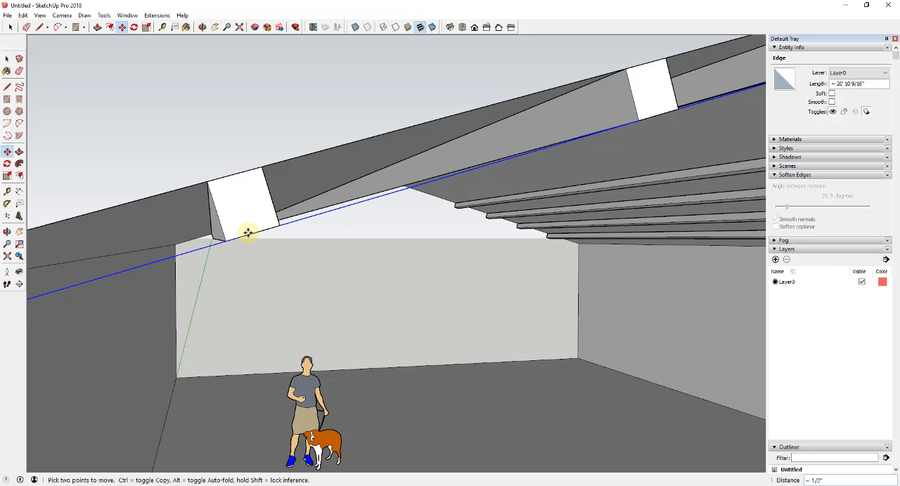
{"action": "scroll", "coordinate": [211, 232], "scroll_direction": "down", "scroll_amount": 3}
{"action": "scroll", "coordinate": [178, 220], "scroll_direction": "down", "scroll_amount": 1}
{"action": "scroll", "coordinate": [470, 164], "scroll_direction": "up", "scroll_amount": 5}
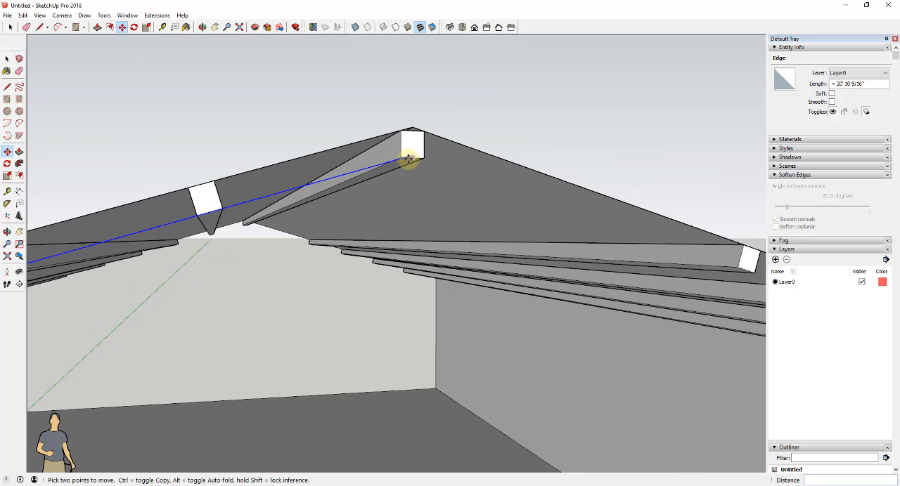
{"action": "scroll", "coordinate": [416, 153], "scroll_direction": "down", "scroll_amount": 3}
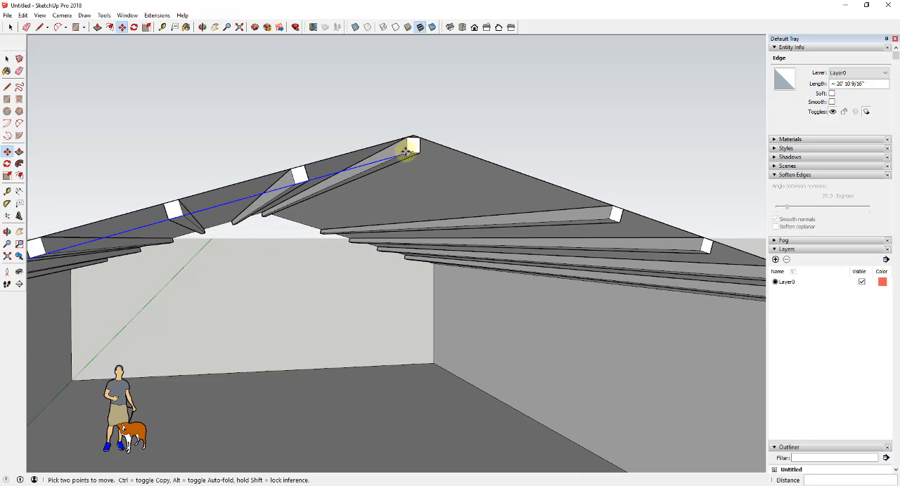
- Draw an 18" by 6" upright rectangle on the side wall, starting at the lower end of the copied sloped line
{"action": "middle_click_drag", "start_coordinate": [416, 153], "coordinate": [164, 227]}
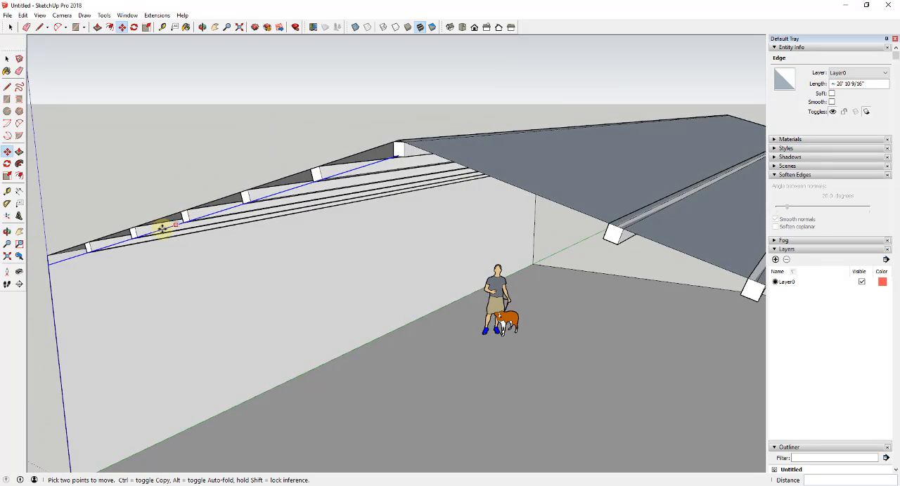
{"action": "scroll", "coordinate": [64, 255], "scroll_direction": "up", "scroll_amount": 4}
{"action": "middle_click_drag", "start_coordinate": [49, 263], "coordinate": [144, 248]}
{"action": "scroll", "coordinate": [464, 190], "scroll_direction": "down", "scroll_amount": 4}
{"action": "scroll", "coordinate": [327, 211], "scroll_direction": "up", "scroll_amount": 4}
{"action": "key", "text": "r"}
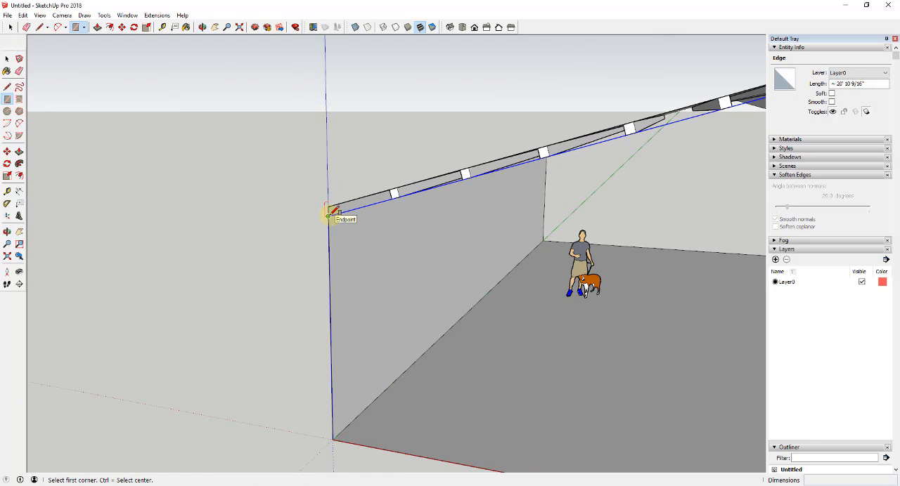
{"action": "left_click", "coordinate": [328, 215]}
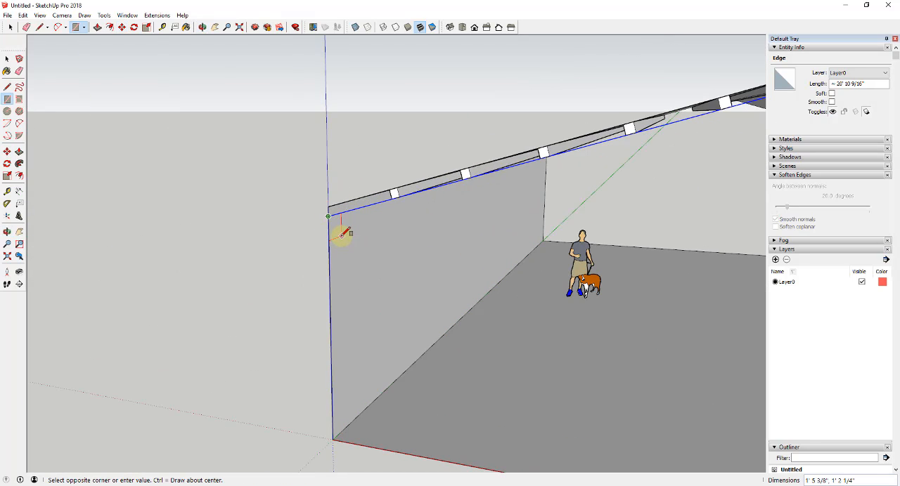
{"action": "scroll", "coordinate": [344, 234], "scroll_direction": "up", "scroll_amount": 3}
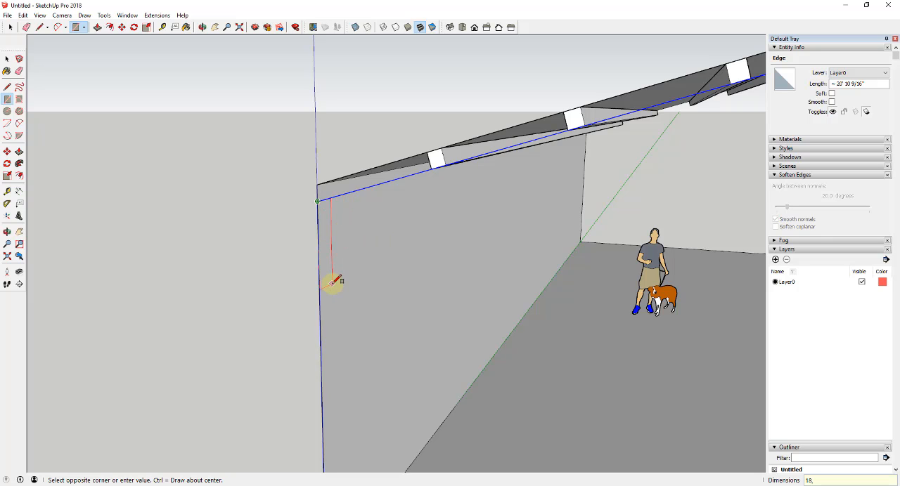
{"action": "key", "text": "Return"}
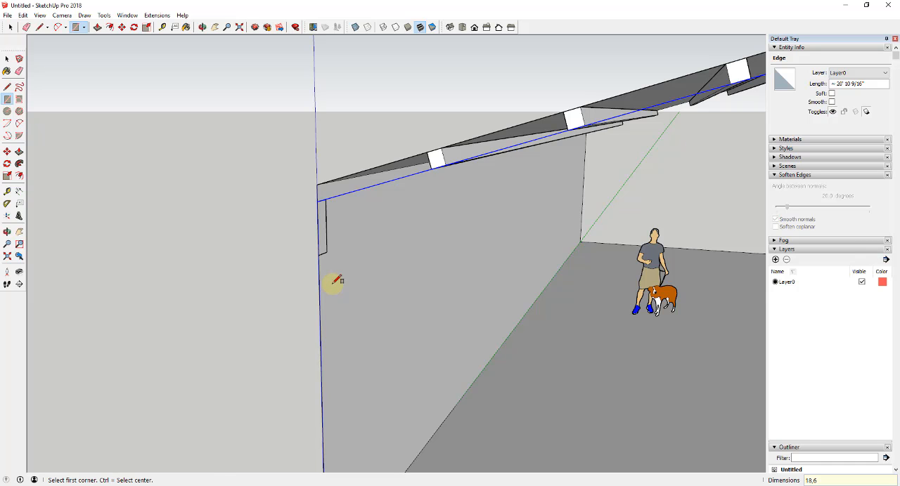
- Copy the rectangle's vertical edge to its middle and copy that centre line 1" to each side
{"action": "key", "text": "space"}
{"action": "middle_click_drag", "start_coordinate": [330, 227], "coordinate": [321, 206]}
{"action": "left_click", "coordinate": [319, 220]}
{"action": "scroll", "coordinate": [320, 217], "scroll_direction": "up", "scroll_amount": 6}
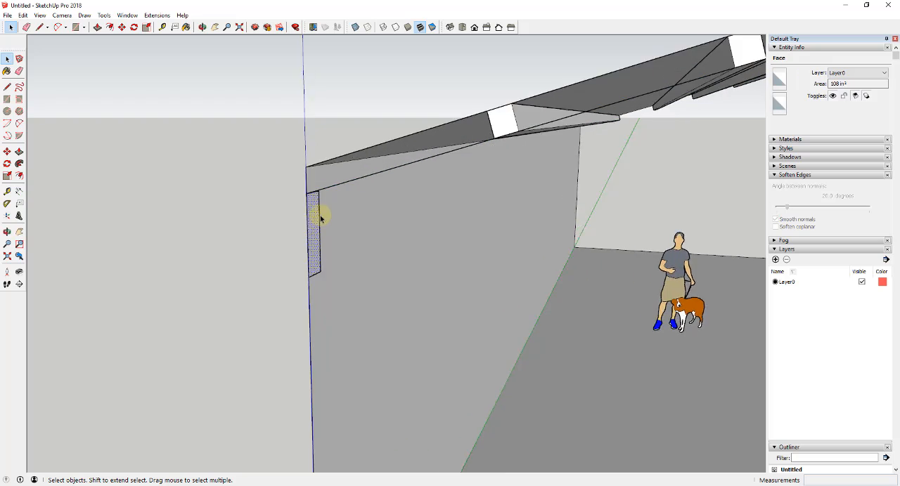
{"action": "left_click", "coordinate": [354, 205]}
{"action": "key", "text": "m"}
{"action": "key", "text": "ctrl"}
{"action": "left_click", "coordinate": [355, 370]}
{"action": "scroll", "coordinate": [381, 370], "scroll_direction": "up", "scroll_amount": 3}
{"action": "left_click", "coordinate": [381, 371]}
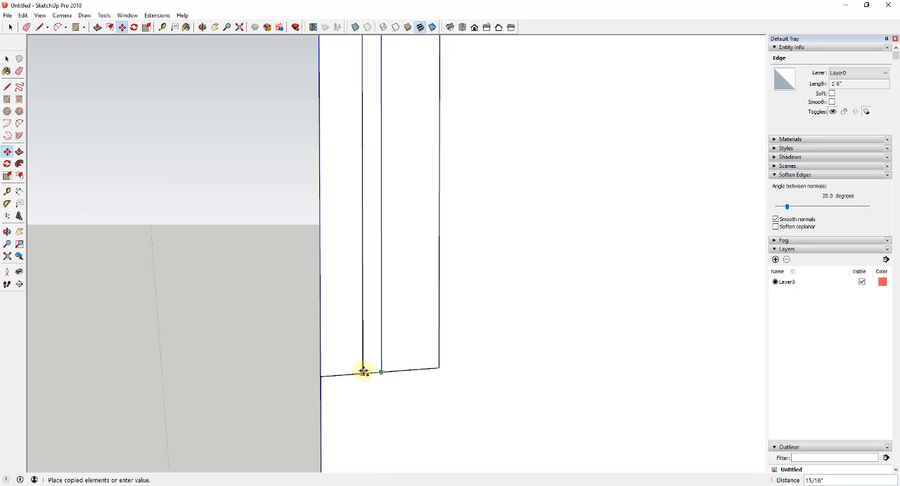
{"action": "key", "text": "Return"}
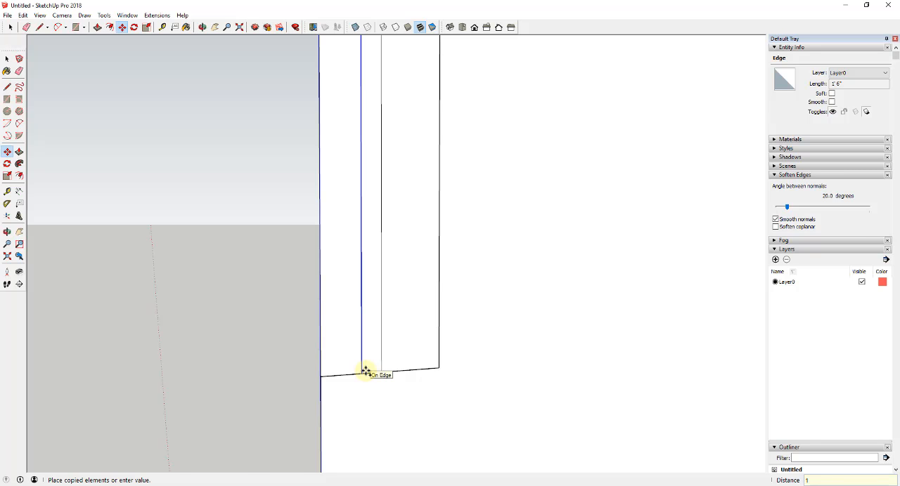
- Copy the rectangle's bottom and top edges inward to outline the flanges of an I-beam profile
{"action": "key", "text": "space"}
{"action": "scroll", "coordinate": [402, 369], "scroll_direction": "down", "scroll_amount": 2}
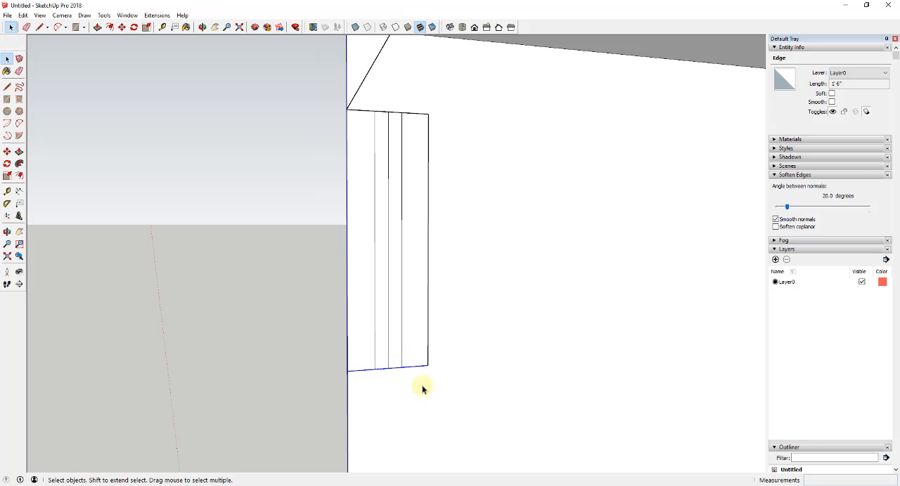
{"action": "key", "text": "m"}
{"action": "left_click_drag", "start_coordinate": [328, 99], "coordinate": [445, 124]}
{"action": "key", "text": "m"}
{"action": "key", "text": "ctrl"}
{"action": "left_click", "coordinate": [388, 112]}
{"action": "left_click", "coordinate": [388, 128]}
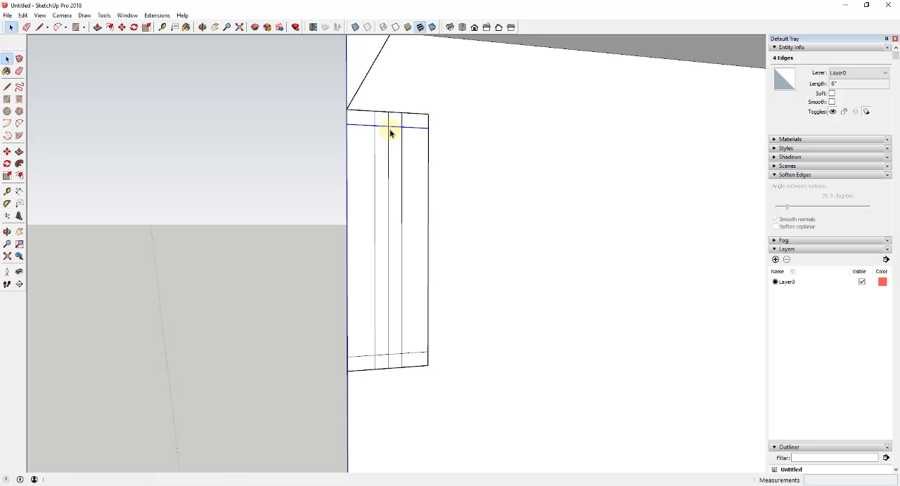
- Erase the centre line, the web lines crossing the flanges and the rectangle's outer side edge to leave an I-beam profile
{"action": "key", "text": "space"}
{"action": "key", "text": "e"}
{"action": "mouse_move", "coordinate": [388, 124]}
{"action": "left_mouse_down"}
{"action": "mouse_move", "coordinate": [386, 333]}
{"action": "mouse_move", "coordinate": [416, 362]}
{"action": "left_mouse_up"}
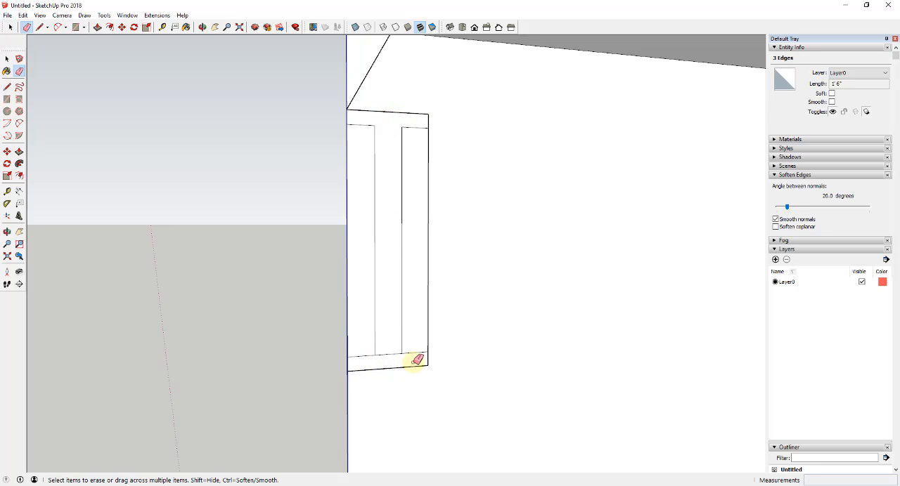
{"action": "key", "text": "space"}
{"action": "scroll", "coordinate": [398, 288], "scroll_direction": "down", "scroll_amount": 2}
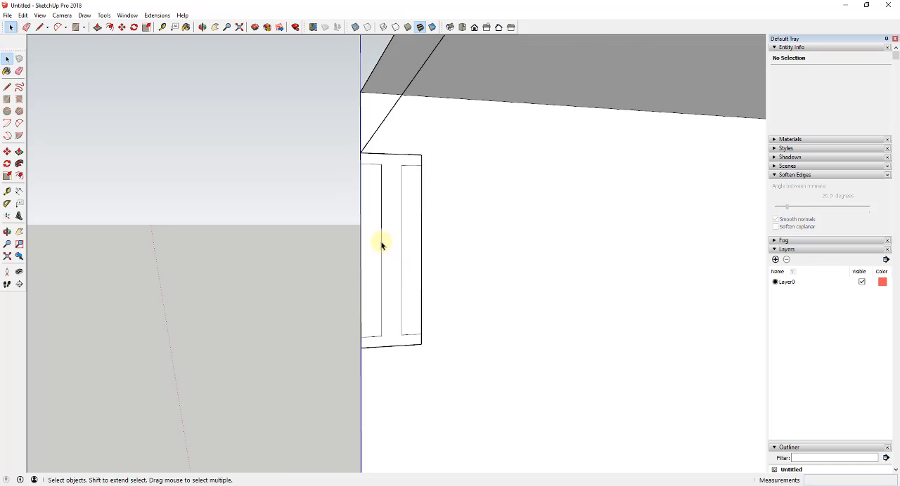
{"action": "left_click", "coordinate": [421, 243]}
{"action": "key", "text": "Delete"}
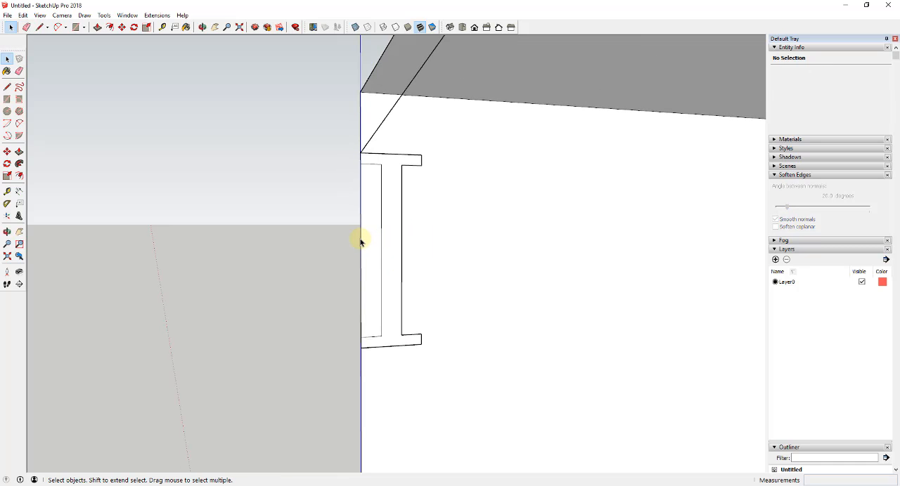
{"action": "scroll", "coordinate": [359, 243], "scroll_direction": "down", "scroll_amount": 6}
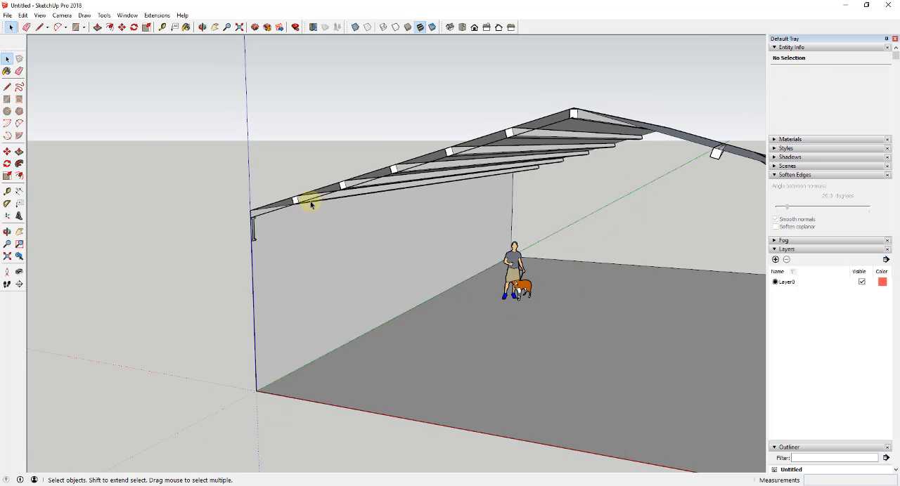
- Copy the sloped line under the roof beams to an empty spot outside the building
{"action": "left_click", "coordinate": [317, 200]}
{"action": "key", "text": "m"}
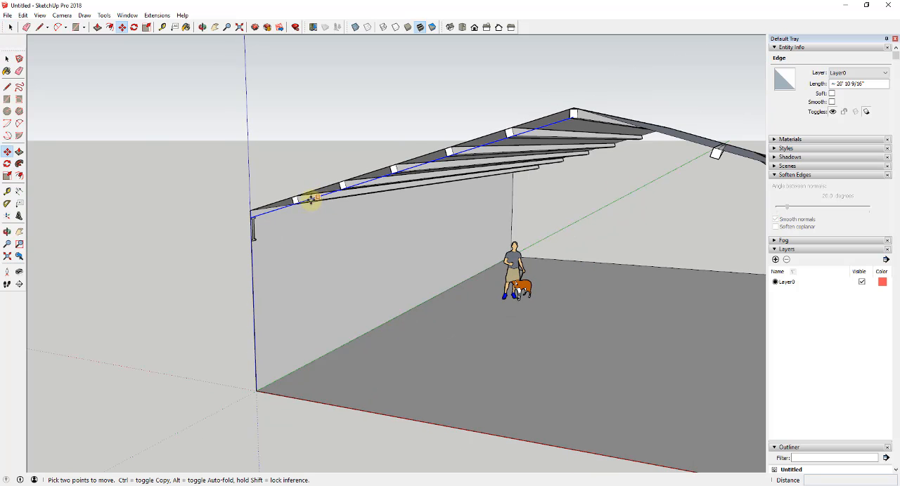
{"action": "scroll", "coordinate": [252, 216], "scroll_direction": "up", "scroll_amount": 2}
{"action": "key", "text": "ctrl"}
{"action": "left_click", "coordinate": [250, 218]}
{"action": "scroll", "coordinate": [249, 218], "scroll_direction": "down", "scroll_amount": 4}
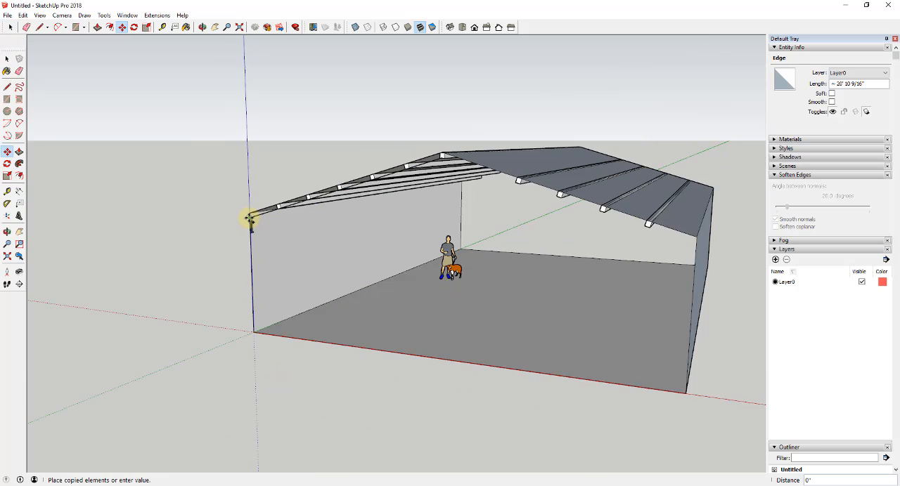
{"action": "scroll", "coordinate": [608, 226], "scroll_direction": "down", "scroll_amount": 2}
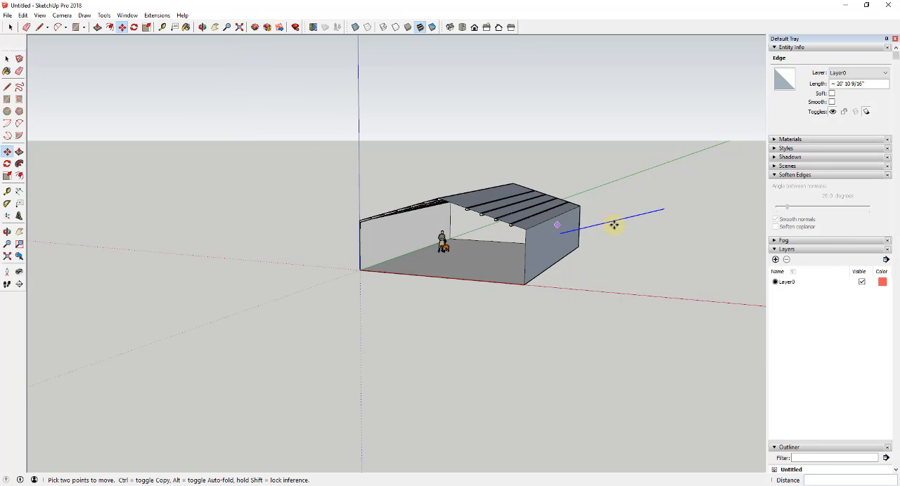
- Mirror the copied sloped line horizontally with the Scale tool so it matches the opposite roof slope
{"action": "scroll", "coordinate": [626, 219], "scroll_direction": "up", "scroll_amount": 2}
{"action": "right_click", "coordinate": [624, 216]}
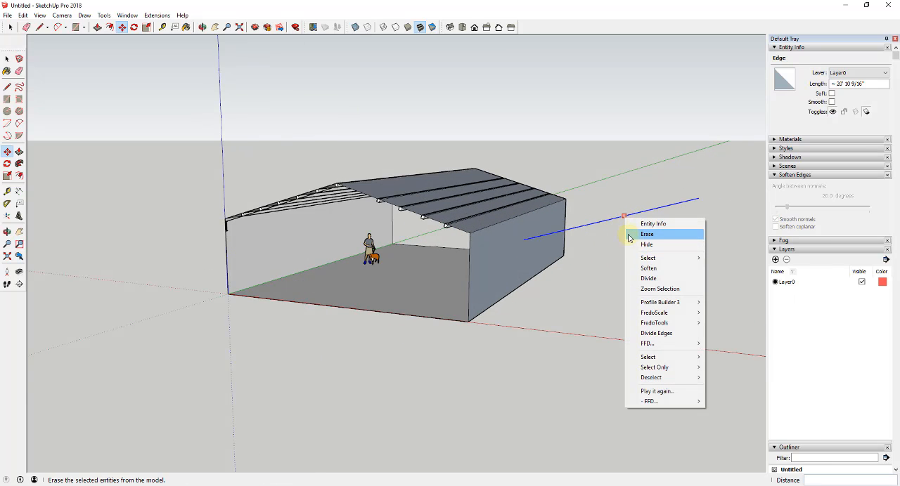
{"action": "left_click", "coordinate": [608, 220]}
{"action": "key", "text": "s"}
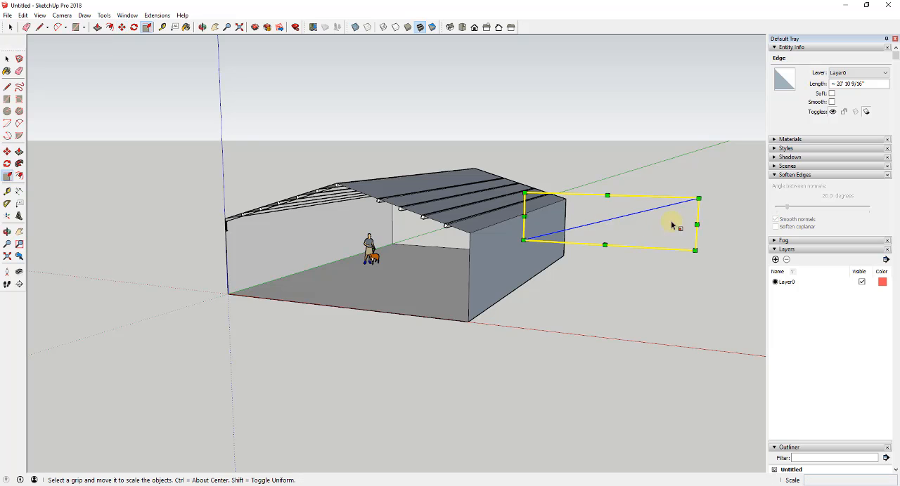
{"action": "left_click_drag", "start_coordinate": [696, 224], "coordinate": [582, 227]}
{"action": "mouse_move", "coordinate": [578, 227]}
{"action": "middle_mouse_down"}
{"action": "mouse_move", "coordinate": [607, 235]}
{"action": "mouse_move", "coordinate": [584, 224]}
{"action": "middle_mouse_up"}
{"action": "left_click_drag", "start_coordinate": [584, 225], "coordinate": [553, 224]}
{"action": "key", "text": "space"}
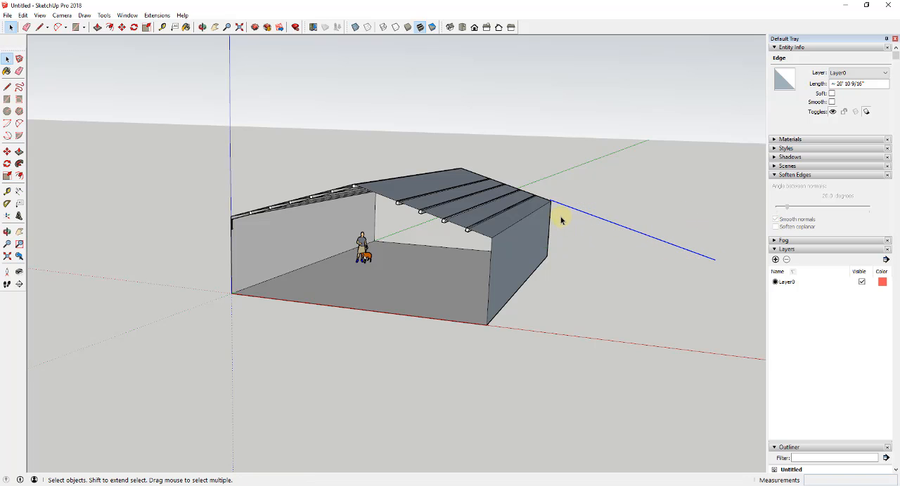
- Move the mirrored line by its upper end to the original line's peak, forming a gable-shaped path under the beams
{"action": "key", "text": "m"}
{"action": "left_click", "coordinate": [549, 201]}
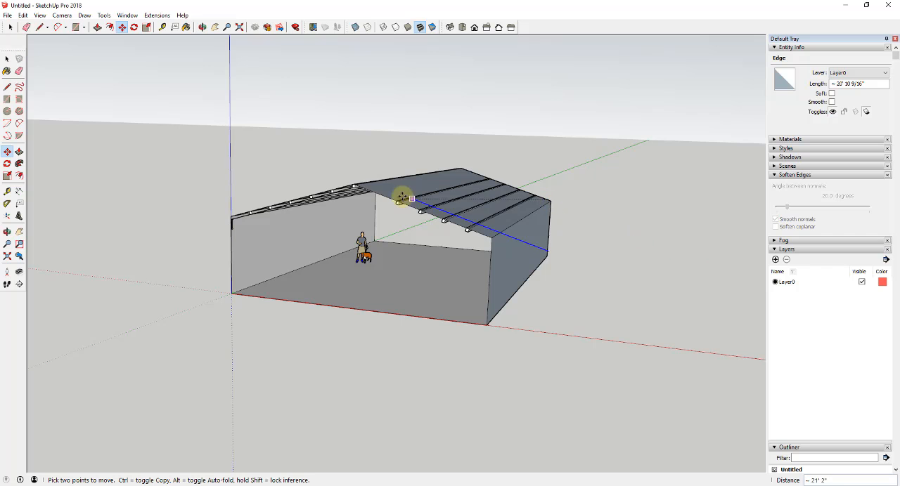
{"action": "scroll", "coordinate": [355, 187], "scroll_direction": "up", "scroll_amount": 6}
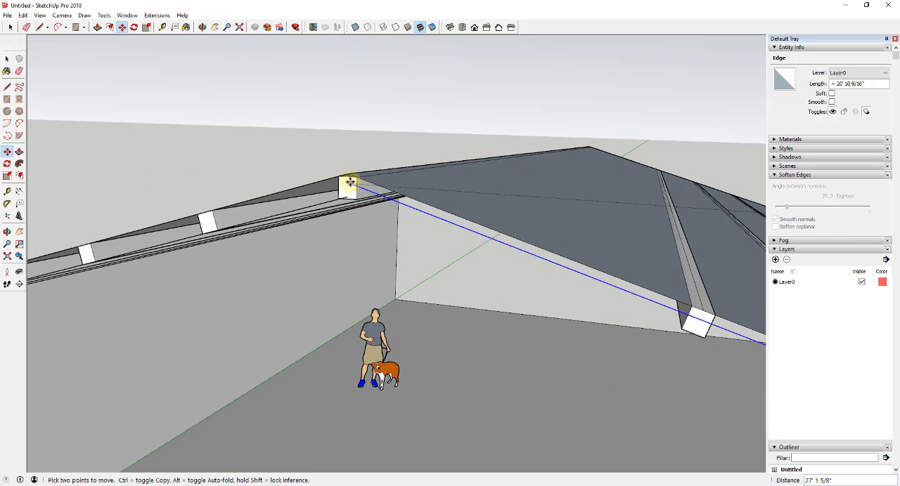
{"action": "left_click", "coordinate": [350, 175]}
{"action": "key", "text": "space"}
{"action": "scroll", "coordinate": [345, 194], "scroll_direction": "down", "scroll_amount": 8}
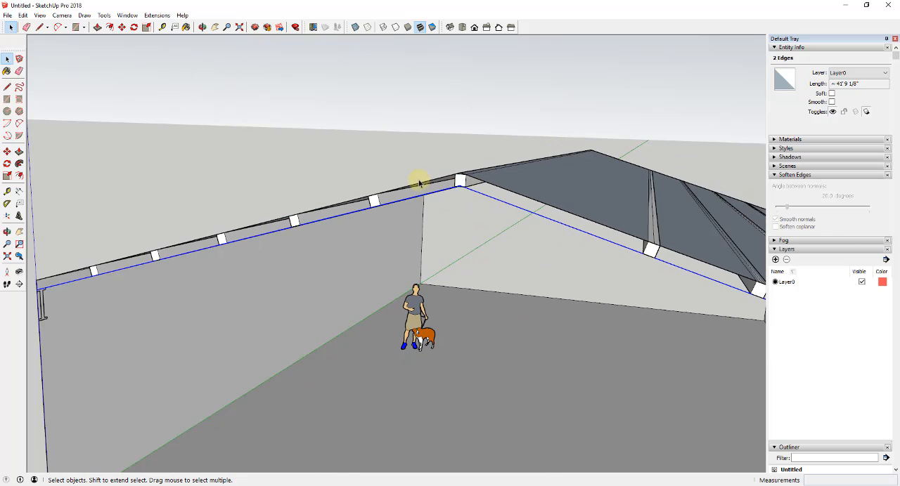
- Extrude the I-beam profile along the two sloped lines with Follow Me to form the gabled frame
{"action": "middle_click_drag", "start_coordinate": [437, 196], "coordinate": [305, 239]}
{"action": "scroll", "coordinate": [257, 233], "scroll_direction": "up", "scroll_amount": 6}
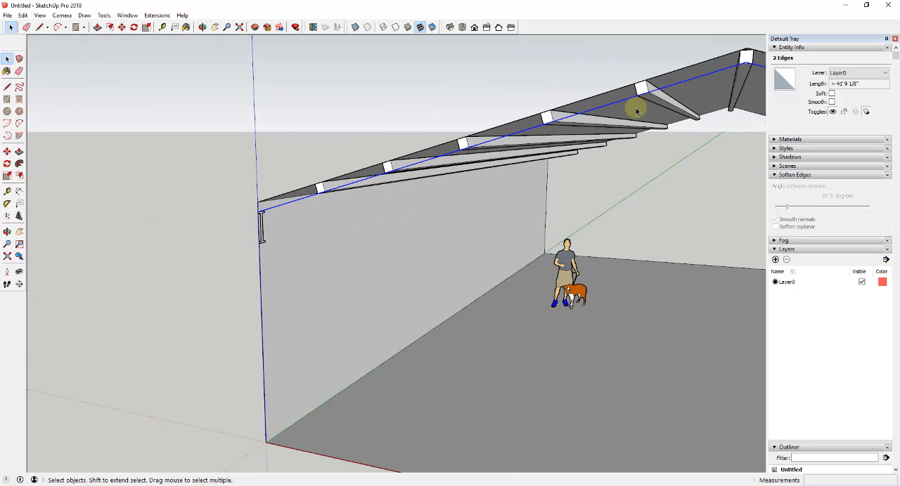
{"action": "left_click", "coordinate": [19, 163]}
{"action": "scroll", "coordinate": [249, 235], "scroll_direction": "up", "scroll_amount": 2}
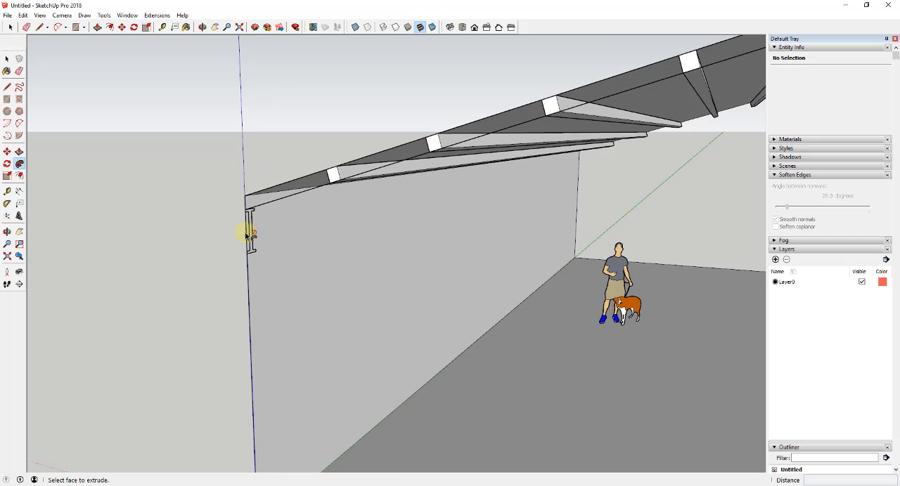
{"action": "scroll", "coordinate": [249, 232], "scroll_direction": "down", "scroll_amount": 6}
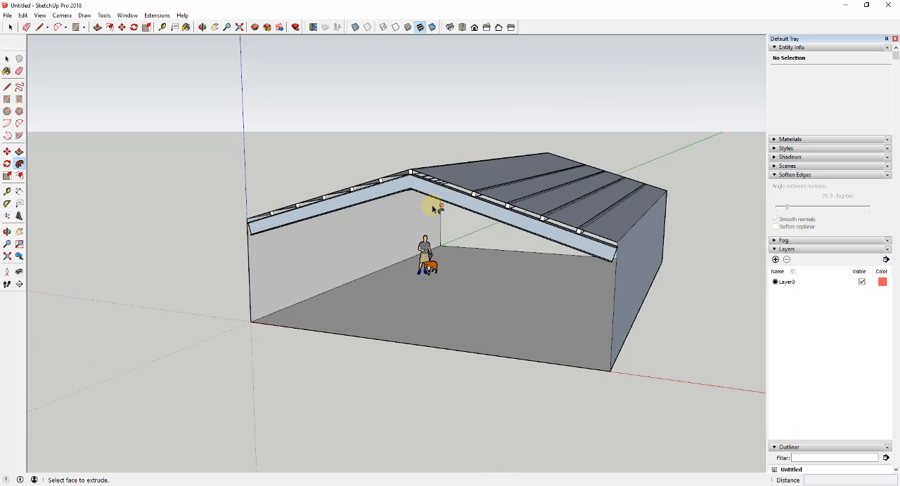
{"action": "middle_click_drag", "start_coordinate": [426, 203], "coordinate": [534, 170]}
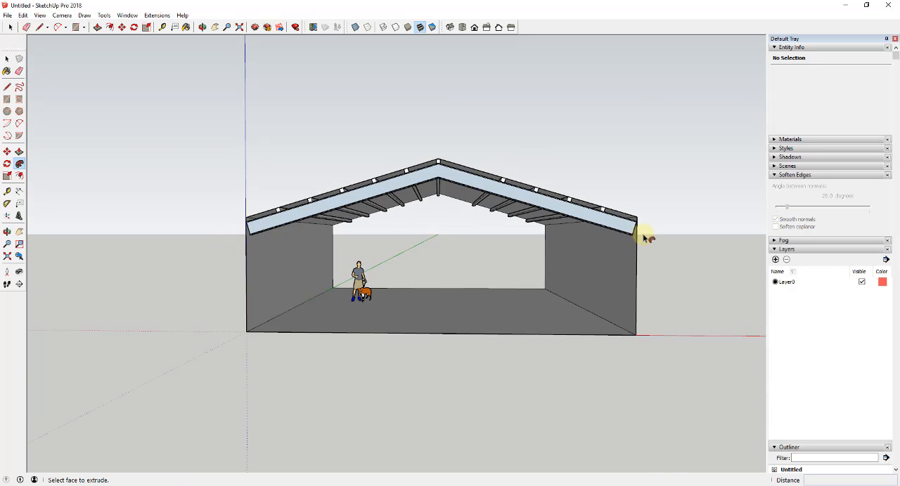
{"action": "middle_click_drag", "start_coordinate": [460, 202], "coordinate": [476, 258]}
- Copy the roof beam beside the gap near the ridge up to the ridge and divide the spacing with /2
{"action": "key", "text": "space"}
{"action": "scroll", "coordinate": [506, 190], "scroll_direction": "up", "scroll_amount": 5}
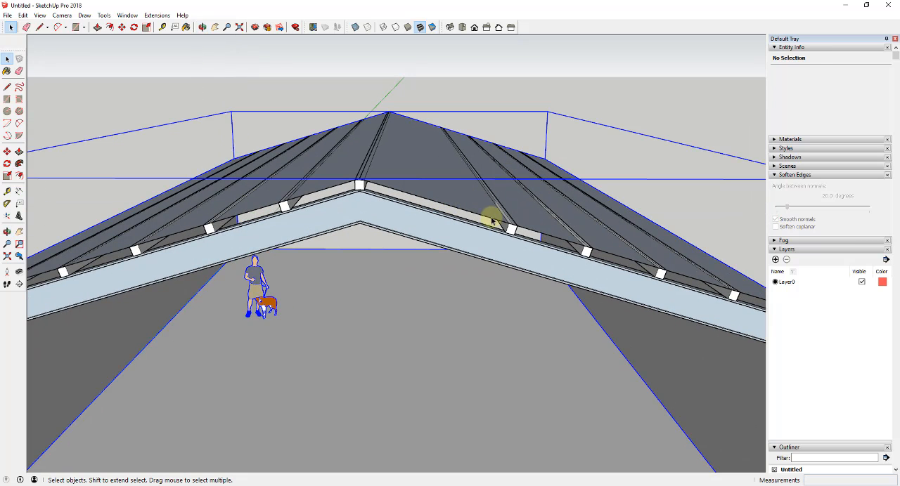
{"action": "left_click", "coordinate": [510, 227]}
{"action": "scroll", "coordinate": [511, 226], "scroll_direction": "up", "scroll_amount": 3}
{"action": "key", "text": "m"}
{"action": "key", "text": "ctrl"}
{"action": "left_click", "coordinate": [513, 224]}
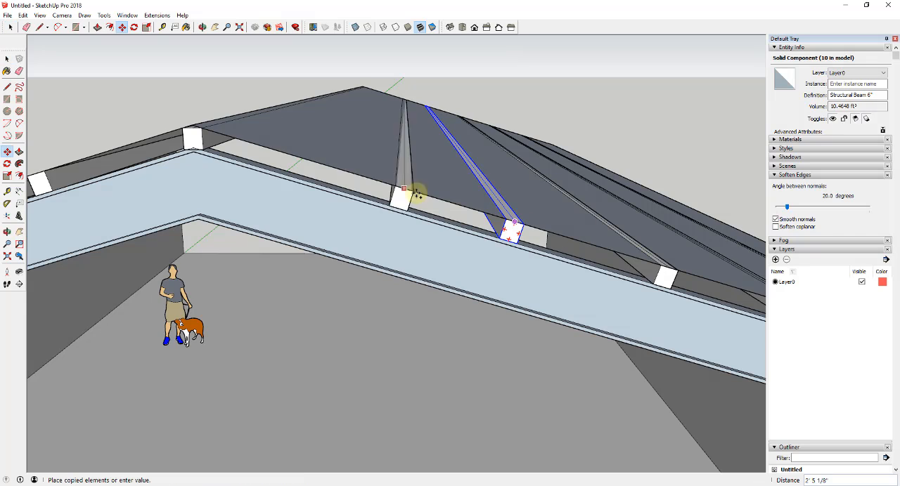
{"action": "left_click", "coordinate": [191, 126]}
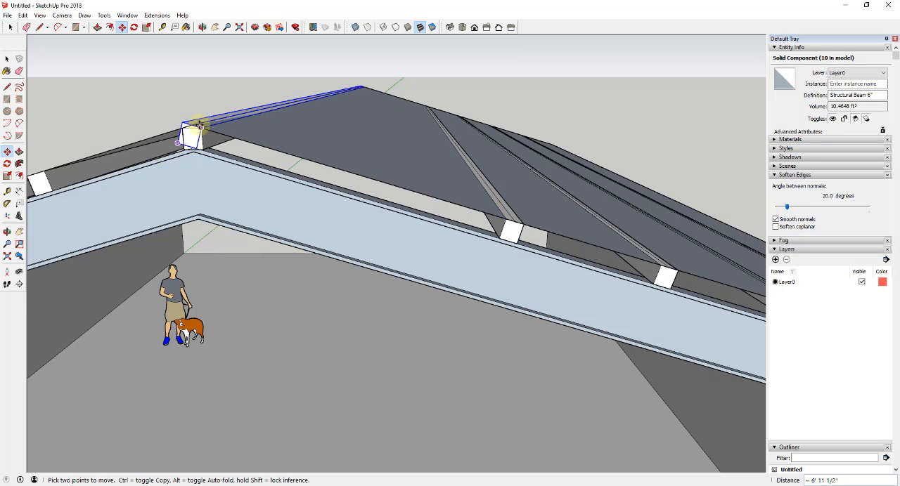
{"action": "type", "text": "/2"}
{"action": "key", "text": "Return"}
- Erase the extra tilted beam that overlaps the ridge beam
{"action": "key", "text": "space"}
{"action": "key", "text": "e"}
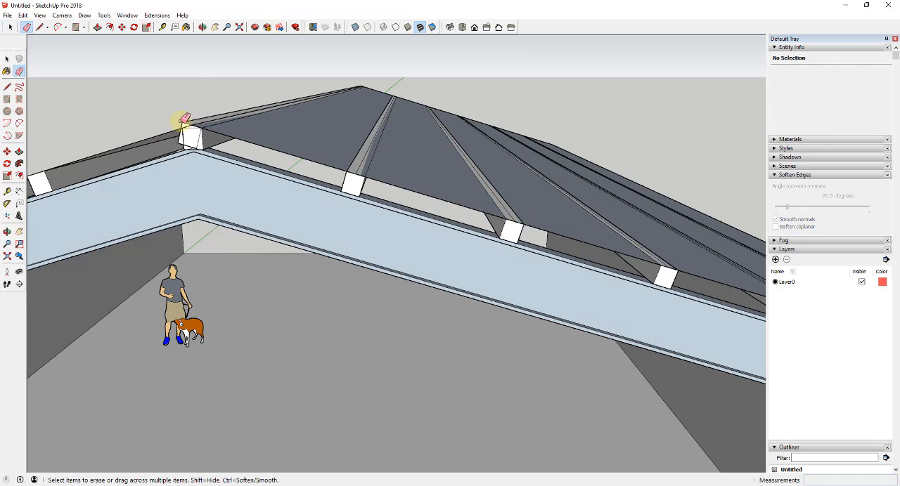
{"action": "left_click", "coordinate": [184, 121]}
{"action": "key", "text": "space"}
{"action": "scroll", "coordinate": [504, 128], "scroll_direction": "down", "scroll_amount": 3}
- Reverse the faces of the whole gabled I-beam frame and make it a component named Structural Beams 18"
{"action": "mouse_move", "coordinate": [499, 125]}
{"action": "middle_mouse_down"}
{"action": "mouse_move", "coordinate": [488, 103]}
{"action": "mouse_move", "coordinate": [449, 121]}
{"action": "middle_mouse_up"}
{"action": "scroll", "coordinate": [298, 128], "scroll_direction": "down", "scroll_amount": 3}
{"action": "middle_click_drag", "start_coordinate": [297, 129], "coordinate": [296, 164]}
{"action": "left_click", "coordinate": [295, 162]}
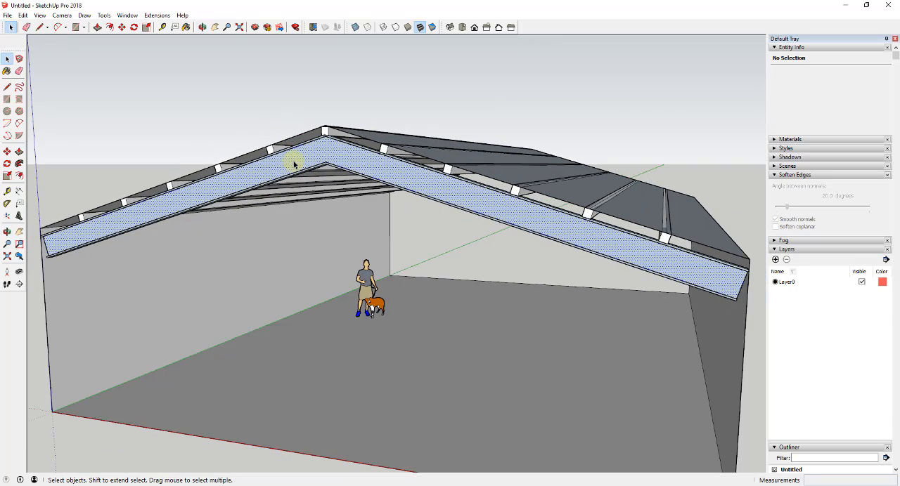
{"action": "right_click", "coordinate": [294, 164]}
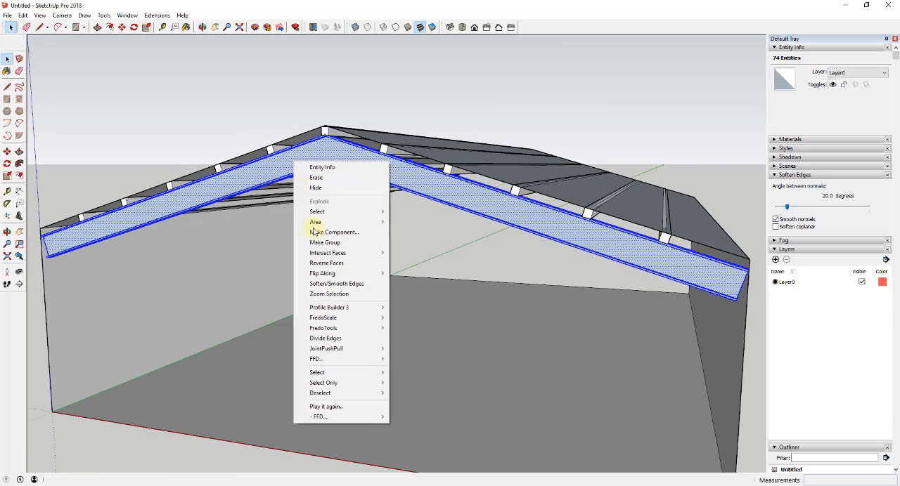
{"action": "left_click", "coordinate": [330, 262]}
{"action": "right_click", "coordinate": [298, 153]}
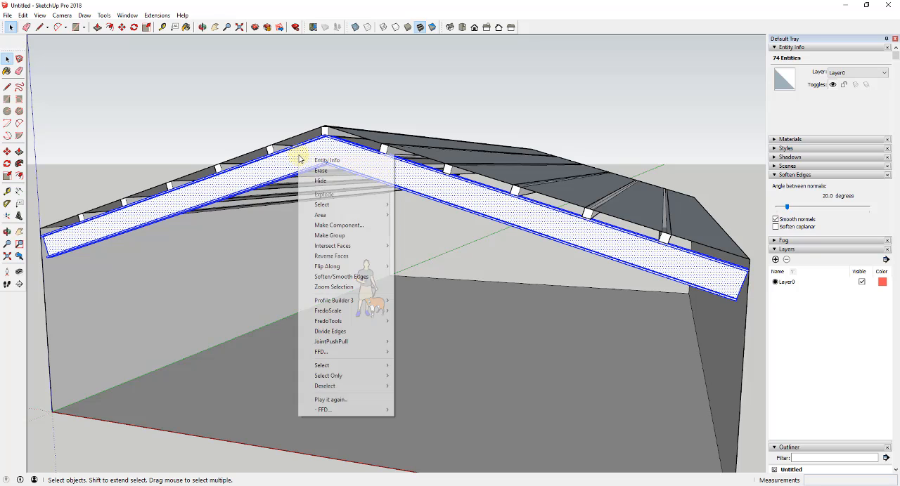
{"action": "left_click", "coordinate": [341, 226]}
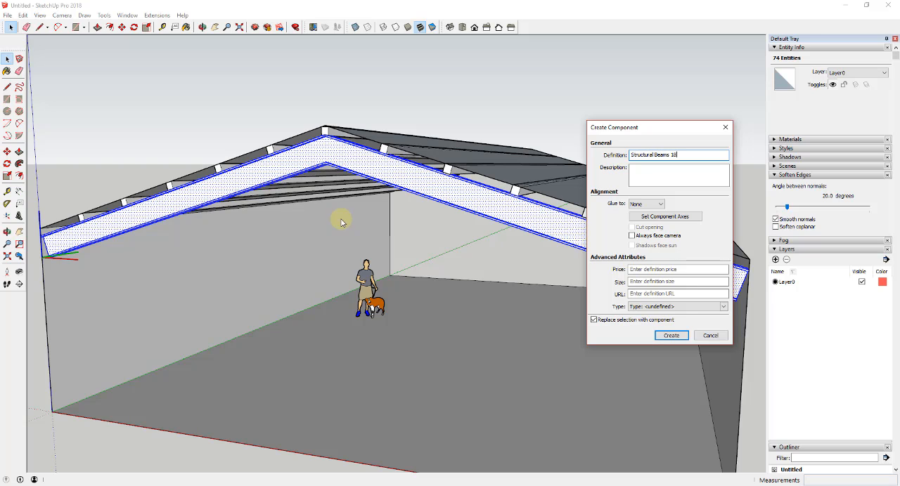
{"action": "key", "text": "Return"}
{"action": "middle_click_drag", "start_coordinate": [341, 222], "coordinate": [263, 200]}
{"action": "scroll", "coordinate": [324, 170], "scroll_direction": "down", "scroll_amount": 1}
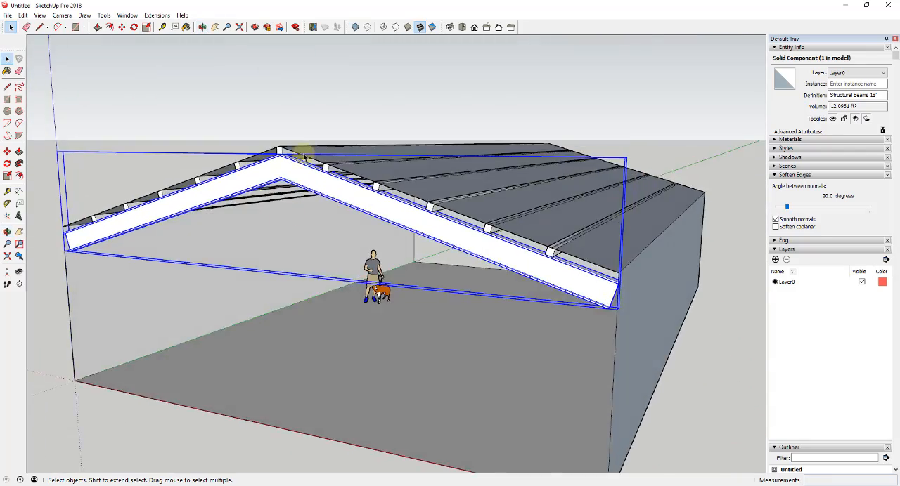
{"action": "scroll", "coordinate": [284, 149], "scroll_direction": "up", "scroll_amount": 5}
{"action": "scroll", "coordinate": [267, 181], "scroll_direction": "up", "scroll_amount": 2}
{"action": "scroll", "coordinate": [274, 173], "scroll_direction": "down", "scroll_amount": 3}
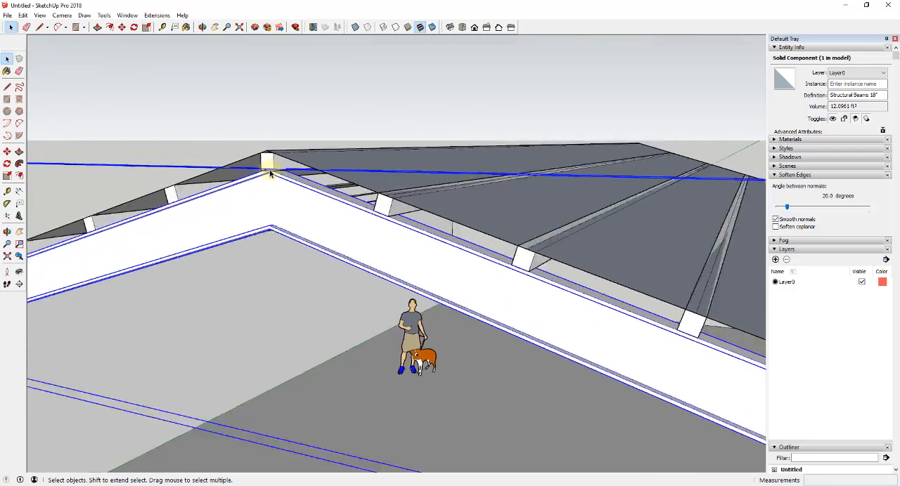
{"action": "key", "text": "m"}
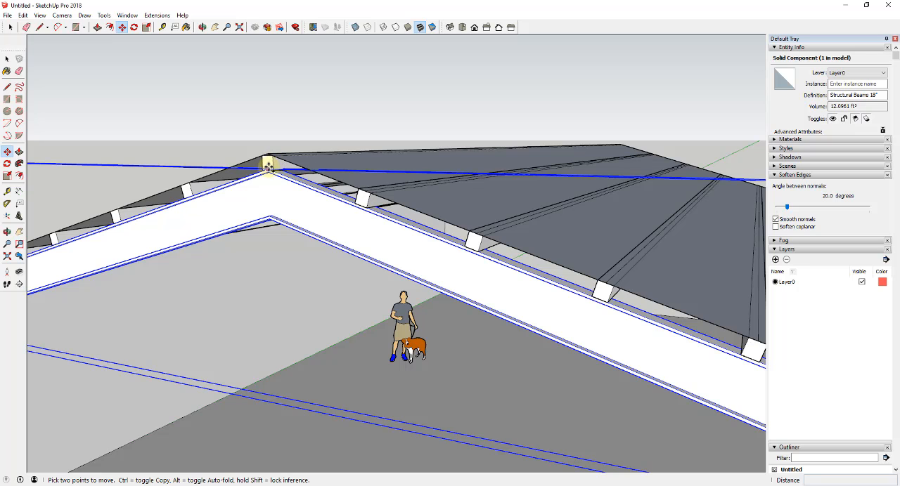
{"action": "key", "text": "space"}
{"action": "scroll", "coordinate": [268, 168], "scroll_direction": "down", "scroll_amount": 5}
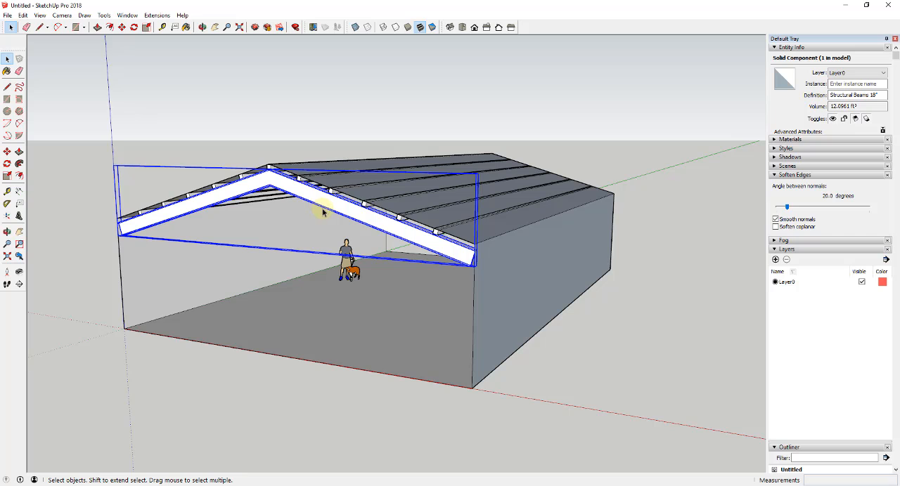
{"action": "mouse_move", "coordinate": [281, 187]}
{"action": "middle_mouse_down"}
{"action": "mouse_move", "coordinate": [261, 164]}
{"action": "mouse_move", "coordinate": [259, 176]}
{"action": "mouse_move", "coordinate": [272, 174]}
{"action": "middle_mouse_up"}
{"action": "scroll", "coordinate": [268, 171], "scroll_direction": "up", "scroll_amount": 2}
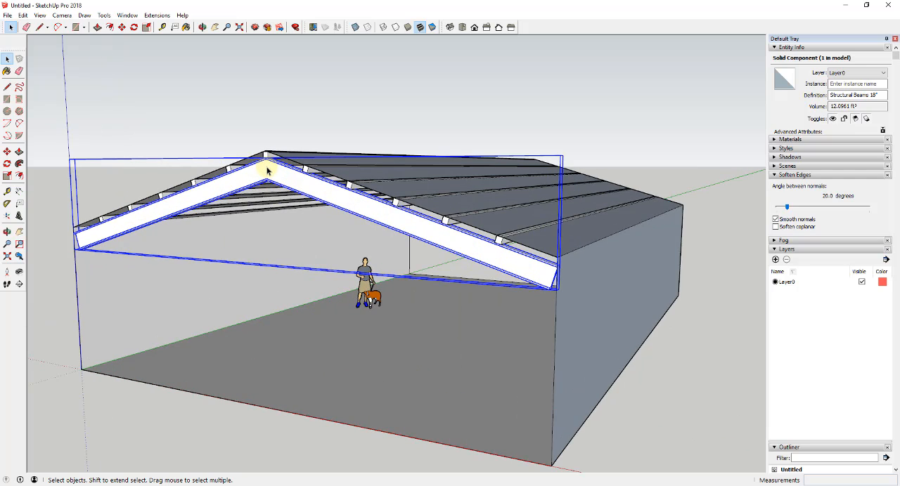
- Try to copy the gabled frame component from its peak to the far end of the building
{"action": "key", "text": "m"}
{"action": "scroll", "coordinate": [268, 160], "scroll_direction": "up", "scroll_amount": 4}
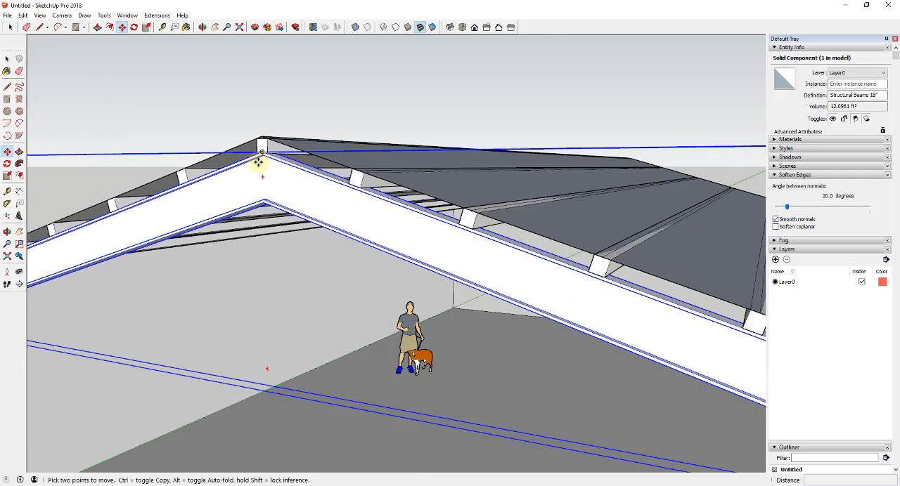
{"action": "scroll", "coordinate": [265, 143], "scroll_direction": "down", "scroll_amount": 3}
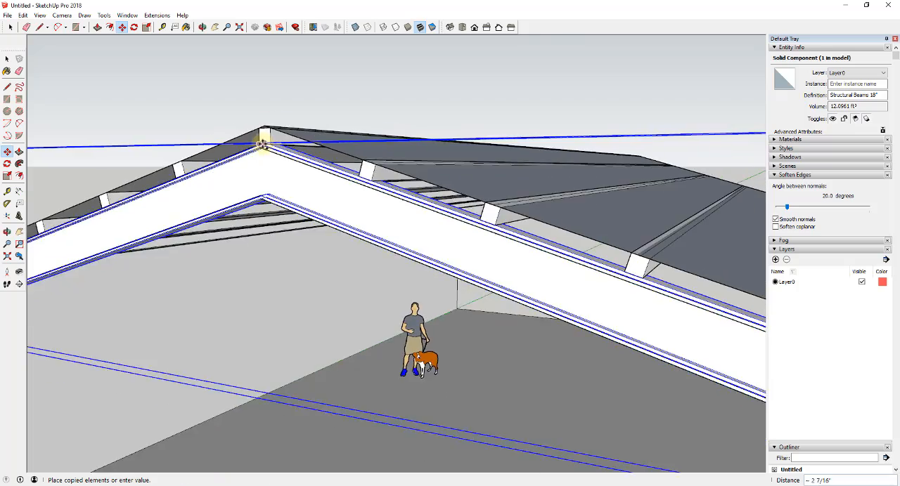
{"action": "scroll", "coordinate": [455, 157], "scroll_direction": "down", "scroll_amount": 3}
{"action": "middle_click_drag", "start_coordinate": [456, 157], "coordinate": [14, 235]}
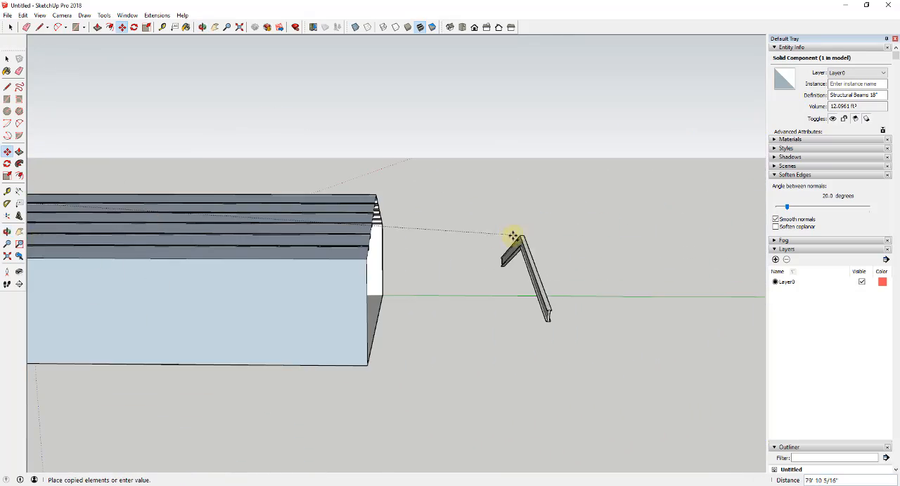
{"action": "middle_click_drag", "start_coordinate": [512, 235], "coordinate": [377, 221]}
{"action": "scroll", "coordinate": [376, 219], "scroll_direction": "up", "scroll_amount": 2}
{"action": "key", "text": "space"}
{"action": "middle_click_drag", "start_coordinate": [90, 196], "coordinate": [646, 223]}
{"action": "scroll", "coordinate": [468, 215], "scroll_direction": "down", "scroll_amount": 3}
{"action": "scroll", "coordinate": [320, 233], "scroll_direction": "up", "scroll_amount": 4}
{"action": "scroll", "coordinate": [389, 230], "scroll_direction": "up", "scroll_amount": 1}
- Copy the gabled frame from the underside of its peak to the opposite end of the building, beneath the ridge beam
{"action": "middle_click_drag", "start_coordinate": [394, 239], "coordinate": [416, 175]}
{"action": "middle_click_drag", "start_coordinate": [398, 257], "coordinate": [207, 108]}
{"action": "scroll", "coordinate": [371, 222], "scroll_direction": "up", "scroll_amount": 1}
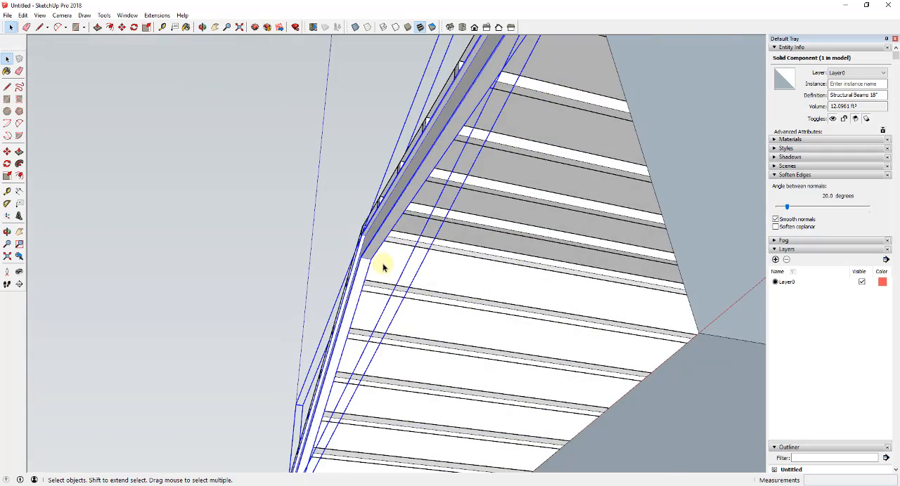
{"action": "key", "text": "m"}
{"action": "scroll", "coordinate": [408, 265], "scroll_direction": "down", "scroll_amount": 10}
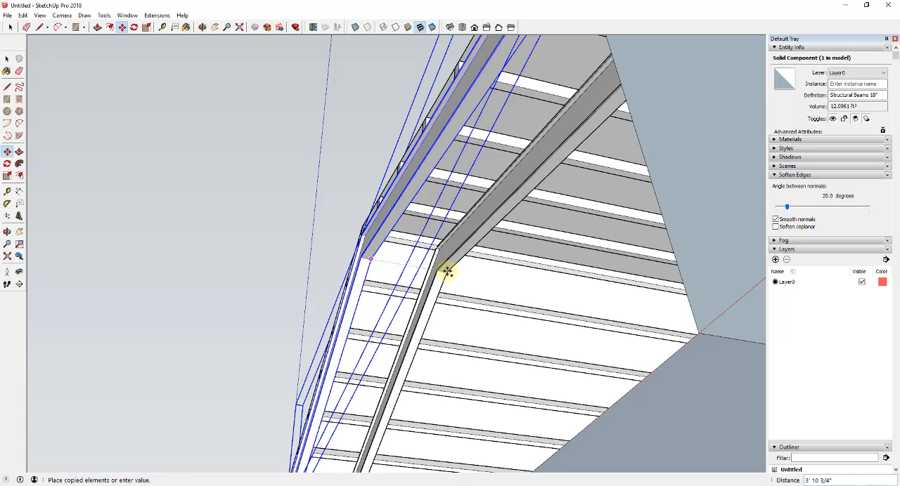
{"action": "middle_click_drag", "start_coordinate": [686, 293], "coordinate": [112, 303]}
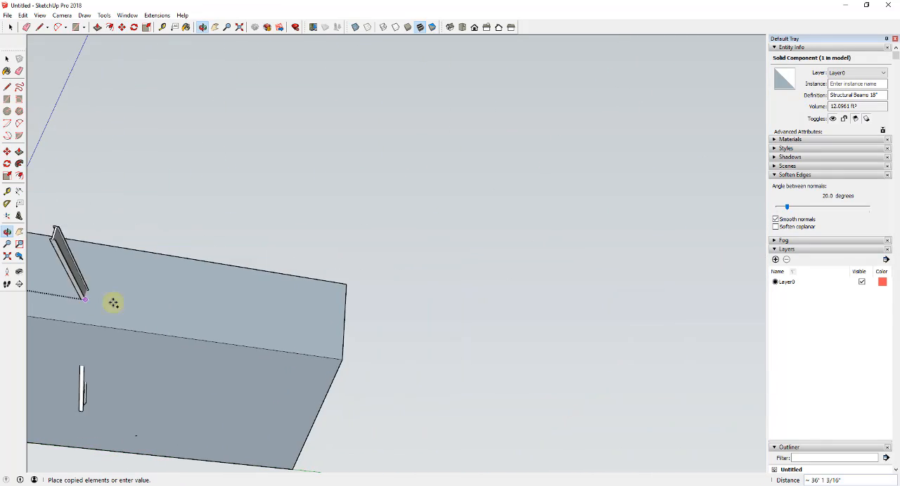
{"action": "middle_click_drag", "start_coordinate": [183, 330], "coordinate": [95, 393]}
{"action": "scroll", "coordinate": [392, 366], "scroll_direction": "up", "scroll_amount": 2}
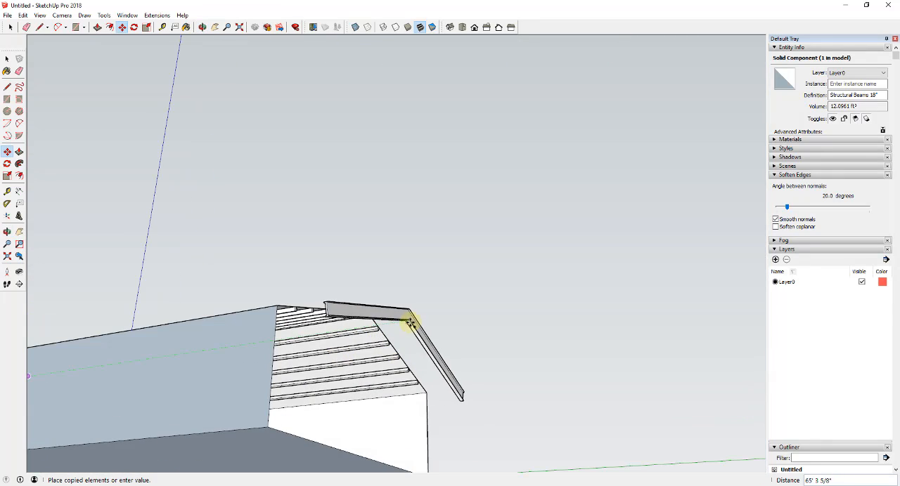
{"action": "scroll", "coordinate": [367, 314], "scroll_direction": "up", "scroll_amount": 1}
{"action": "scroll", "coordinate": [366, 314], "scroll_direction": "up", "scroll_amount": 4}
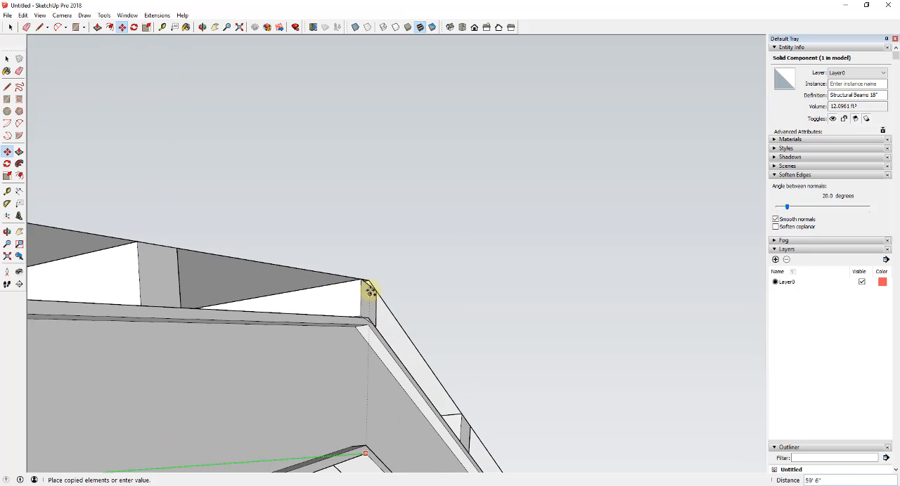
{"action": "scroll", "coordinate": [368, 290], "scroll_direction": "down", "scroll_amount": 2}
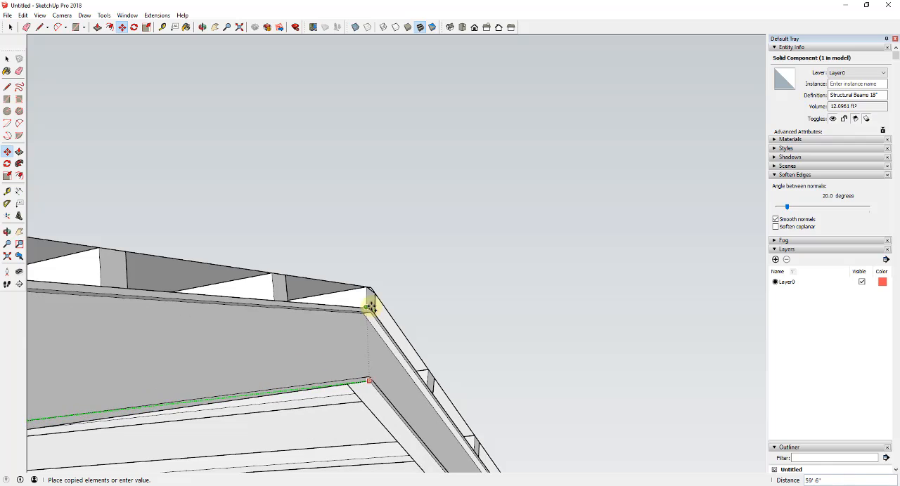
{"action": "left_click", "coordinate": [371, 291]}
- Divide the distance between the two end frames with /3 to add evenly spaced gabled frames between them
{"action": "middle_click_drag", "start_coordinate": [483, 311], "coordinate": [352, 324]}
{"action": "scroll", "coordinate": [351, 324], "scroll_direction": "down", "scroll_amount": 2}
{"action": "scroll", "coordinate": [303, 426], "scroll_direction": "up", "scroll_amount": 3}
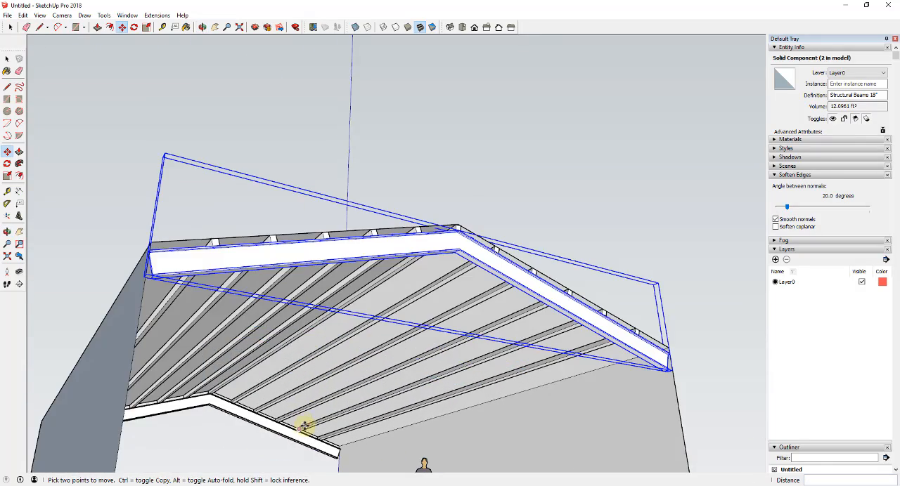
{"action": "key", "text": "q"}
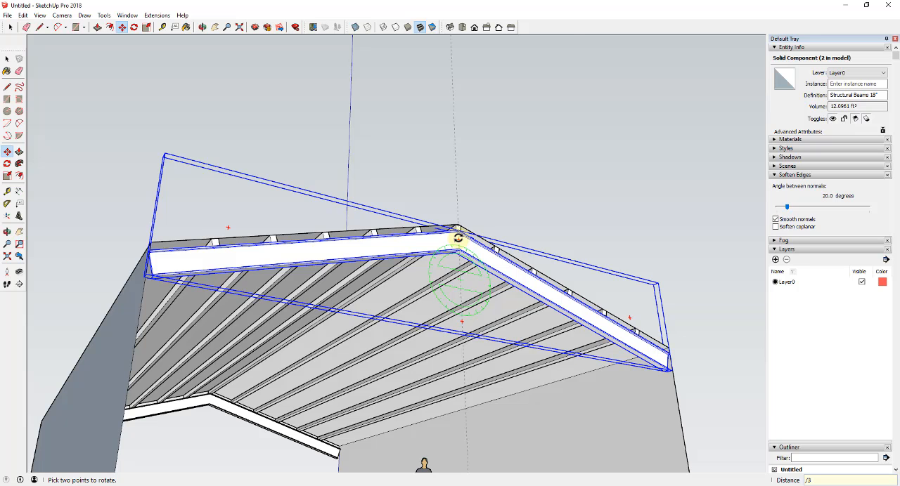
{"action": "key", "text": "Return"}
{"action": "key", "text": "ctrl+t"}
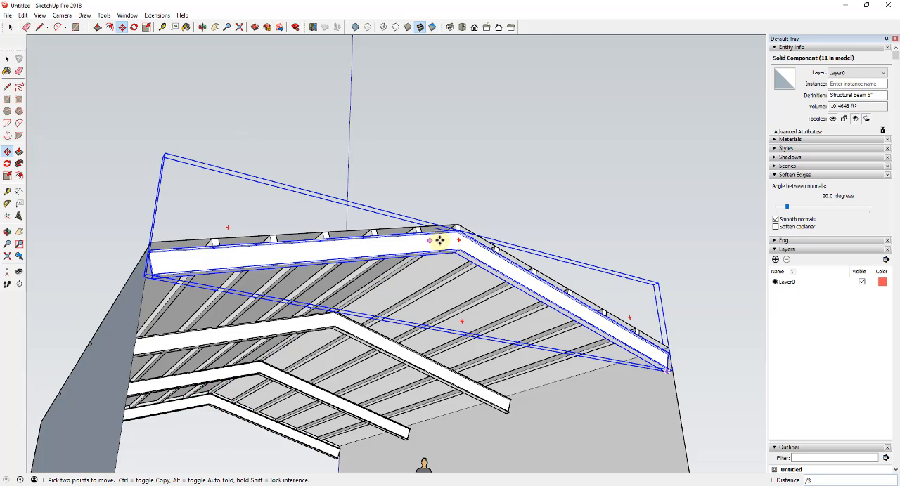
- Examine the repeated gabled frames under the roof and how their lower ends meet the side wall
{"action": "middle_click_drag", "start_coordinate": [474, 291], "coordinate": [395, 372]}
{"action": "scroll", "coordinate": [393, 331], "scroll_direction": "down", "scroll_amount": 5}
{"action": "middle_click_drag", "start_coordinate": [504, 385], "coordinate": [775, 421]}
{"action": "middle_click_drag", "start_coordinate": [457, 367], "coordinate": [731, 288]}
{"action": "scroll", "coordinate": [323, 377], "scroll_direction": "up", "scroll_amount": 5}
{"action": "middle_click_drag", "start_coordinate": [337, 374], "coordinate": [400, 466]}
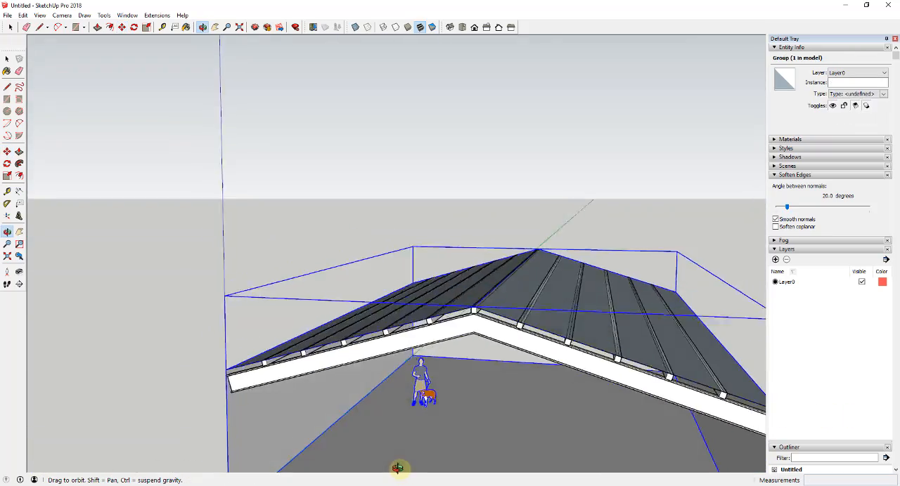
{"action": "middle_click_drag", "start_coordinate": [477, 295], "coordinate": [394, 334]}
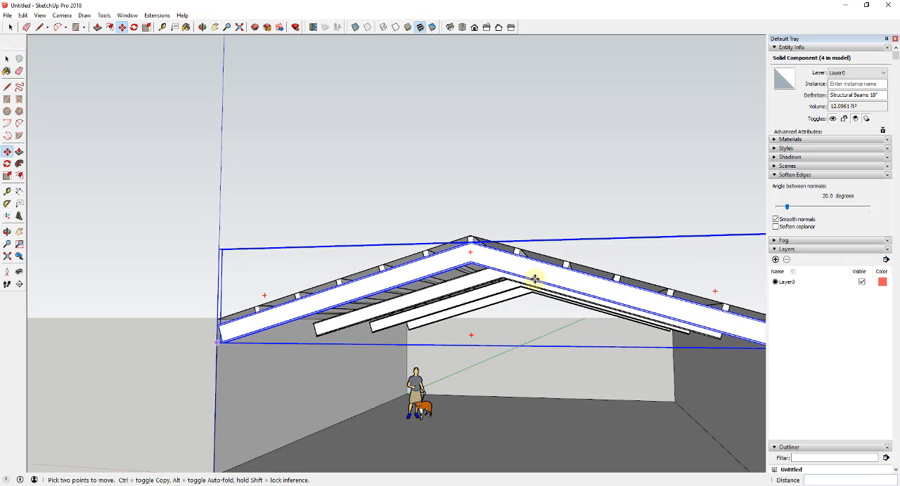
{"action": "scroll", "coordinate": [513, 282], "scroll_direction": "down", "scroll_amount": 4}
{"action": "middle_click_drag", "start_coordinate": [401, 331], "coordinate": [384, 335]}
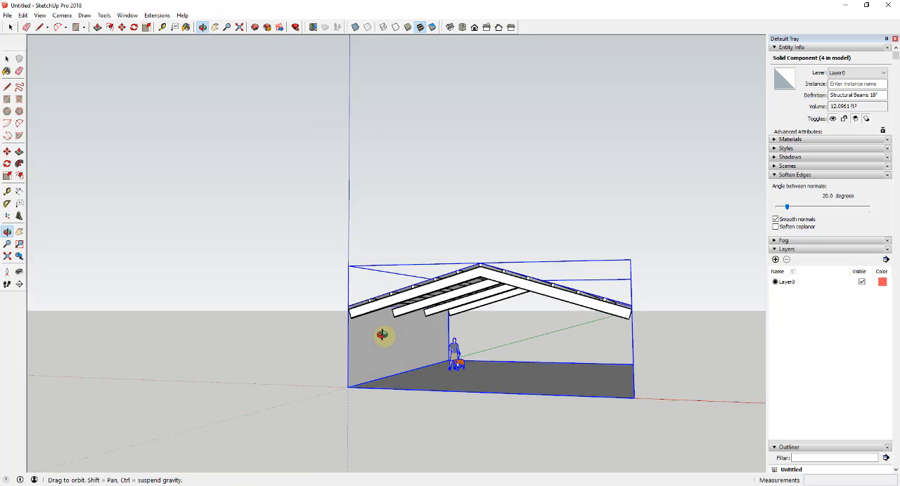
{"action": "scroll", "coordinate": [527, 285], "scroll_direction": "up", "scroll_amount": 3}
{"action": "middle_click_drag", "start_coordinate": [529, 293], "coordinate": [527, 311]}
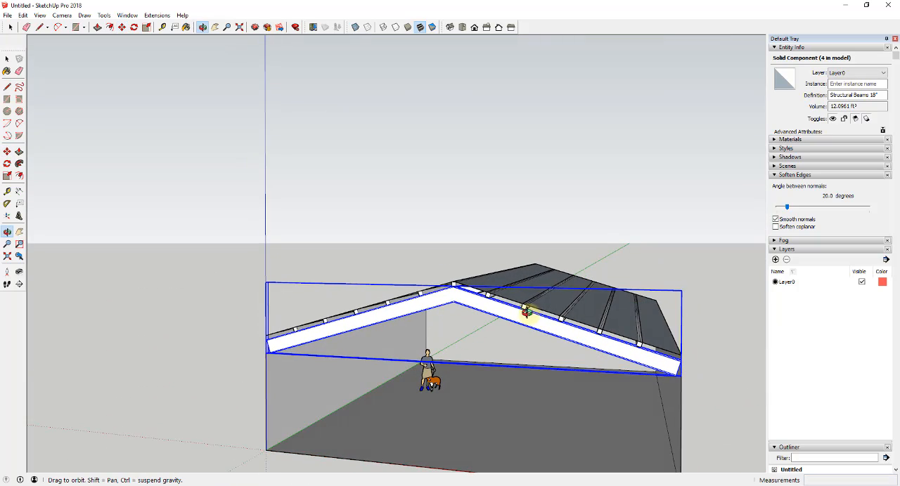
{"action": "scroll", "coordinate": [281, 319], "scroll_direction": "up", "scroll_amount": 6}
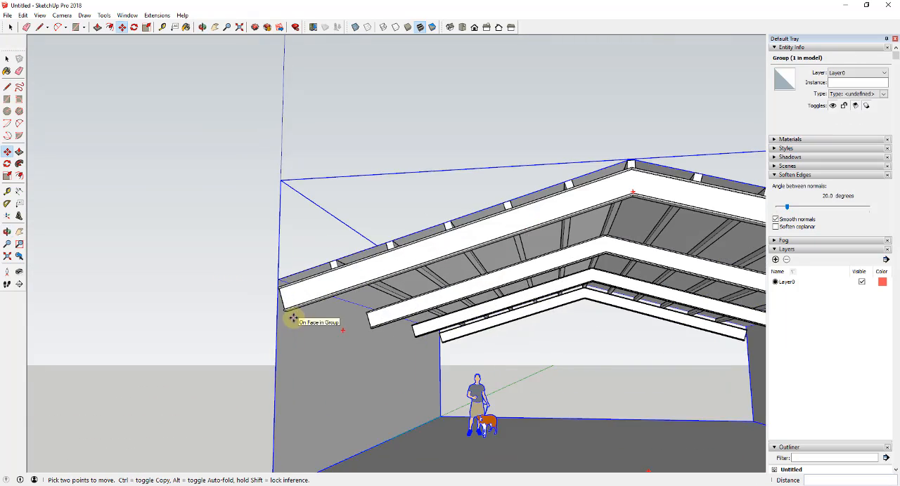
{"action": "middle_click_drag", "start_coordinate": [396, 314], "coordinate": [480, 310]}
{"action": "scroll", "coordinate": [480, 312], "scroll_direction": "up", "scroll_amount": 5}
{"action": "scroll", "coordinate": [396, 309], "scroll_direction": "down", "scroll_amount": 4}
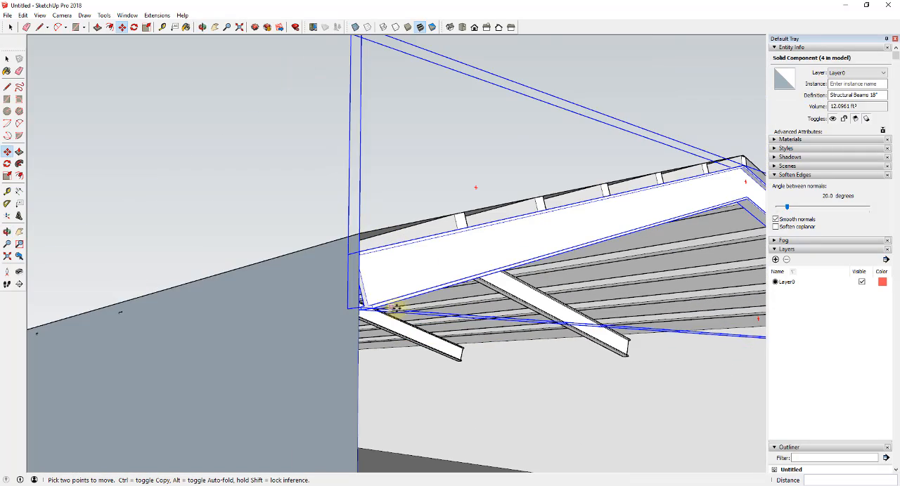
- Open the end gabled frame for editing, copy the I-shaped profile face at its lower end and leave the component
{"action": "key", "text": "space"}
{"action": "double_click", "coordinate": [367, 310]}
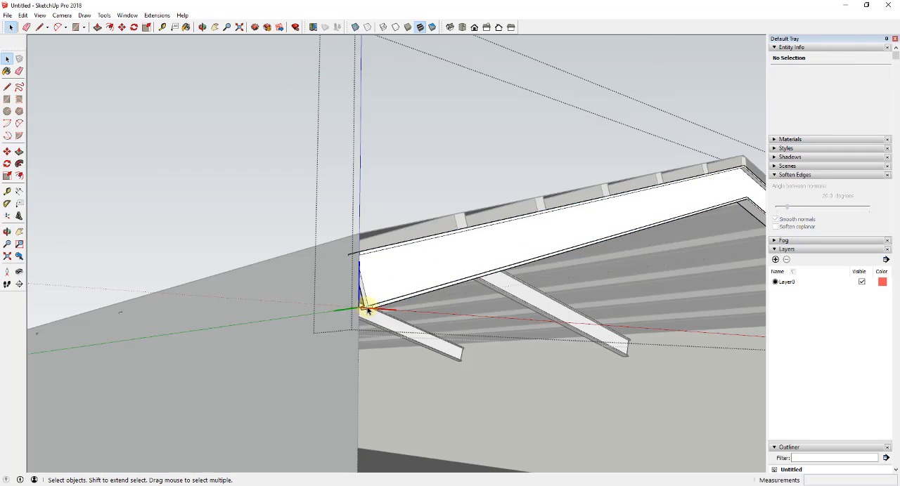
{"action": "left_click", "coordinate": [364, 310]}
{"action": "scroll", "coordinate": [365, 310], "scroll_direction": "up", "scroll_amount": 3}
{"action": "left_click", "coordinate": [365, 302]}
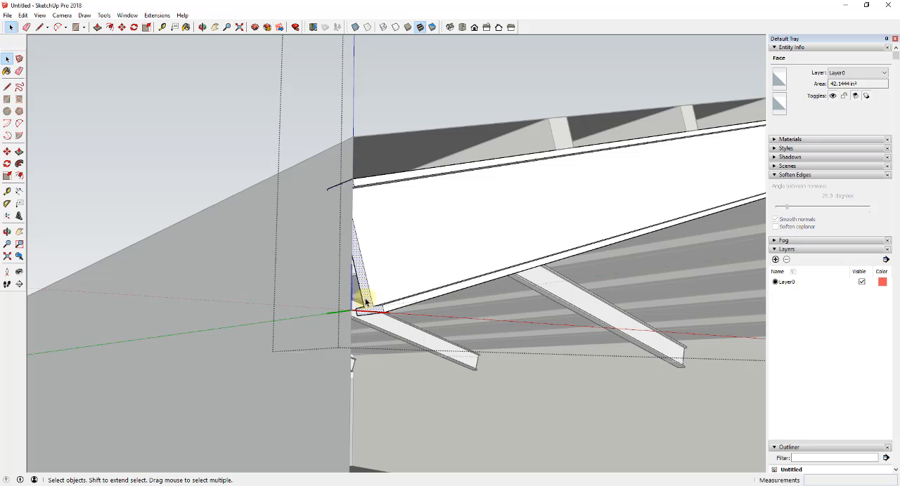
{"action": "left_click", "coordinate": [428, 402]}
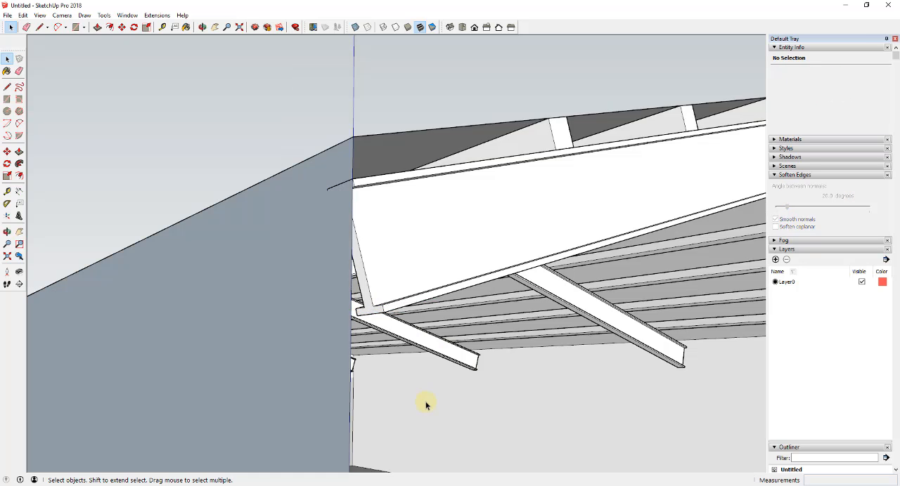
- Paste the copied I-shaped profile at the building's front floor corner by the side wall
{"action": "middle_click_drag", "start_coordinate": [426, 404], "coordinate": [367, 396]}
{"action": "scroll", "coordinate": [413, 398], "scroll_direction": "down", "scroll_amount": 6}
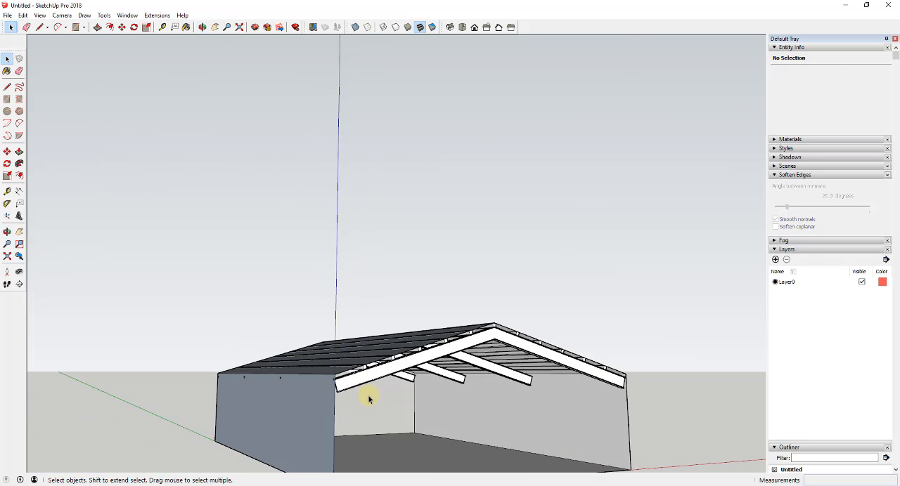
{"action": "key", "text": "ctrl+v"}
{"action": "scroll", "coordinate": [351, 440], "scroll_direction": "down", "scroll_amount": 2}
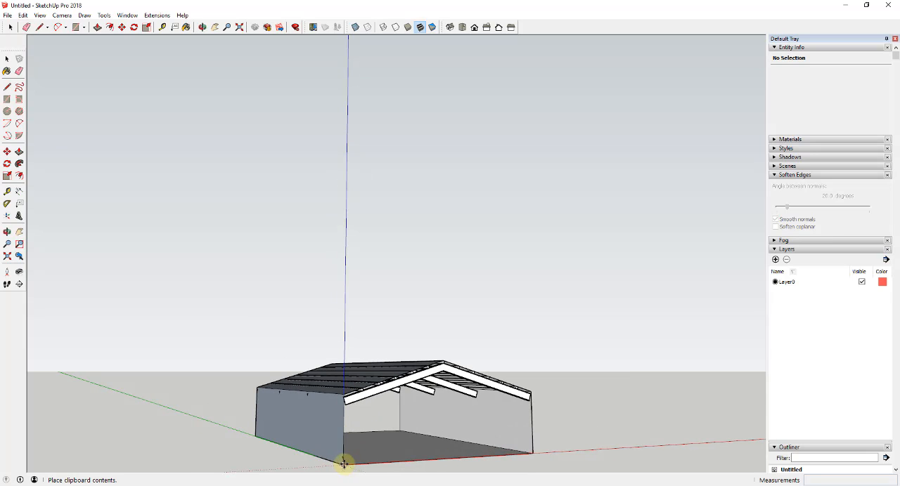
{"action": "middle_click_drag", "start_coordinate": [342, 465], "coordinate": [339, 457]}
{"action": "scroll", "coordinate": [335, 459], "scroll_direction": "up", "scroll_amount": 5}
{"action": "left_click", "coordinate": [334, 459]}
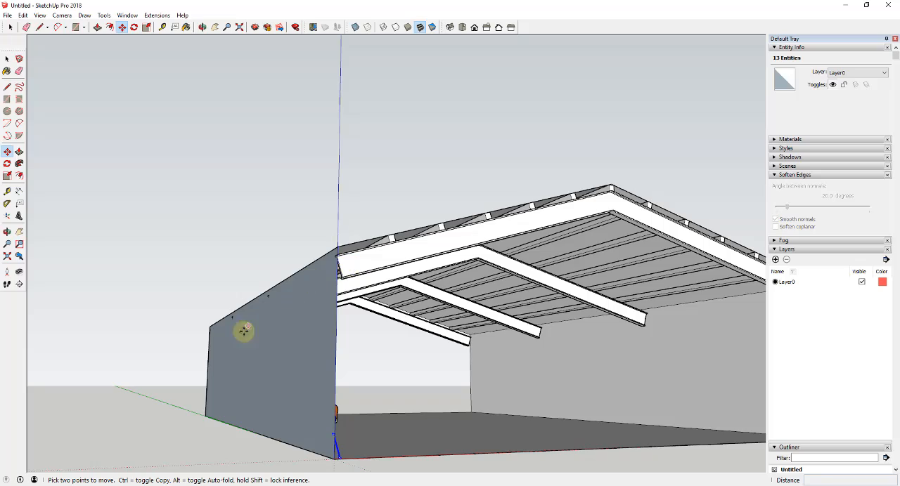
- Rotate the pasted I-shaped profile about its lower corner until its web stands vertical
{"action": "middle_click_drag", "start_coordinate": [355, 450], "coordinate": [211, 475]}
{"action": "scroll", "coordinate": [323, 458], "scroll_direction": "up", "scroll_amount": 4}
{"action": "scroll", "coordinate": [495, 329], "scroll_direction": "down", "scroll_amount": 5}
{"action": "scroll", "coordinate": [251, 364], "scroll_direction": "up", "scroll_amount": 8}
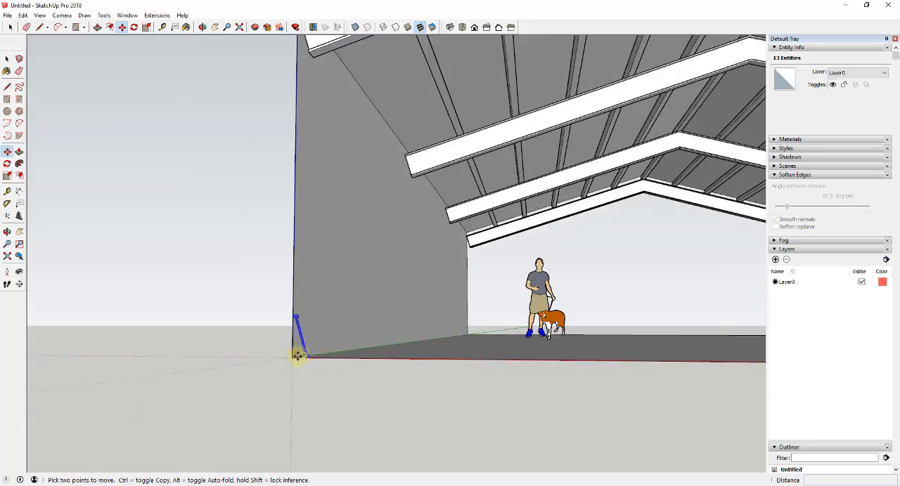
{"action": "middle_click_drag", "start_coordinate": [296, 359], "coordinate": [227, 415]}
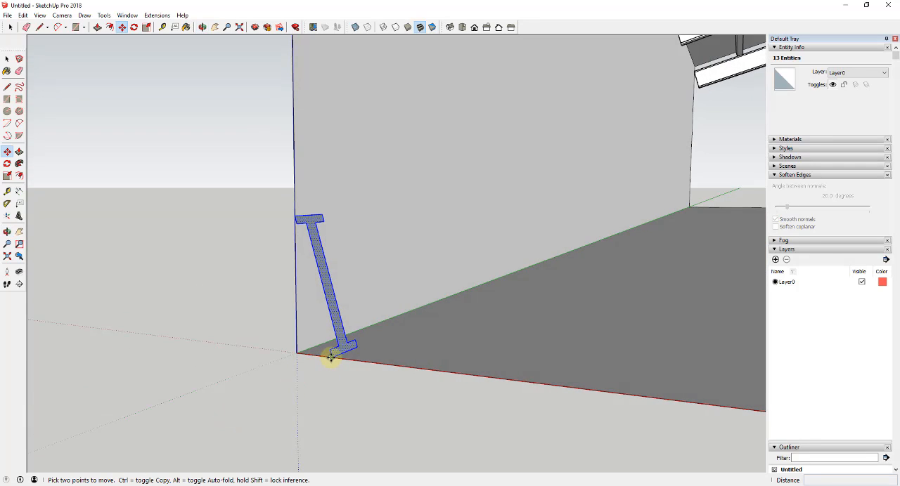
{"action": "key", "text": "q"}
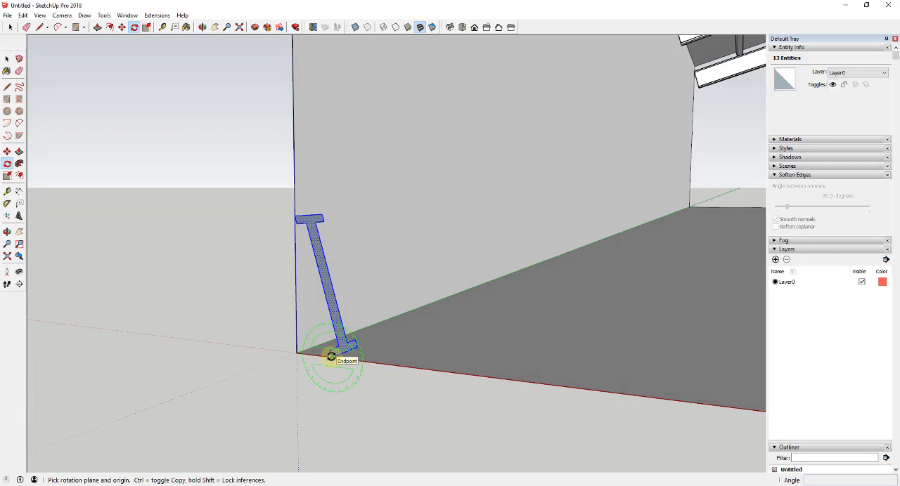
{"action": "left_click", "coordinate": [331, 357]}
{"action": "left_click", "coordinate": [296, 216]}
{"action": "left_click", "coordinate": [336, 186]}
{"action": "middle_click_drag", "start_coordinate": [337, 187], "coordinate": [389, 167]}
{"action": "key", "text": "space"}
{"action": "key", "text": "q"}
{"action": "left_click", "coordinate": [350, 204]}
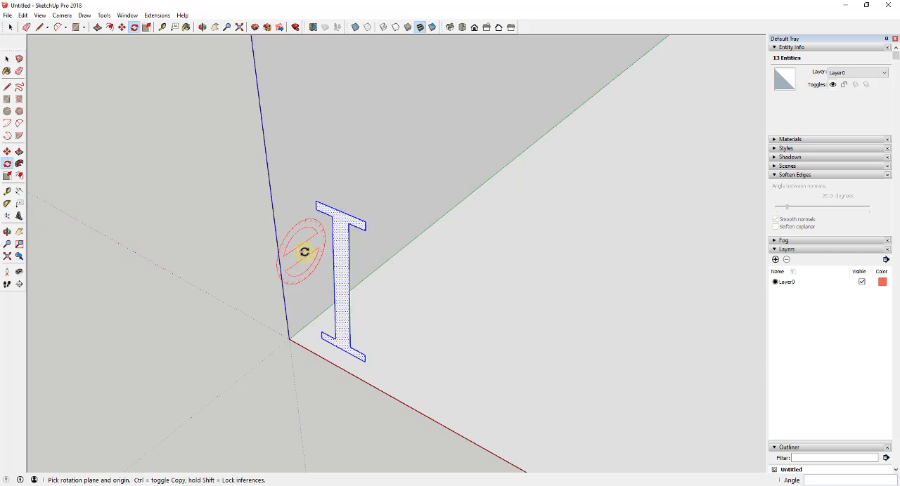
{"action": "middle_click_drag", "start_coordinate": [304, 251], "coordinate": [417, 150]}
{"action": "scroll", "coordinate": [376, 217], "scroll_direction": "down", "scroll_amount": 4}
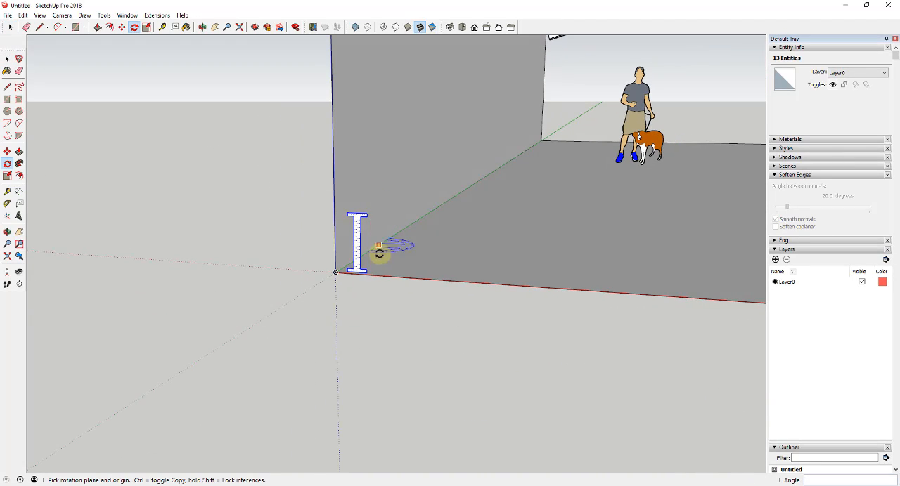
{"action": "key", "text": "space"}
- Move the upright I-shaped profile by its lower corner onto the building's floor corner
{"action": "scroll", "coordinate": [345, 279], "scroll_direction": "up", "scroll_amount": 5}
{"action": "key", "text": "m"}
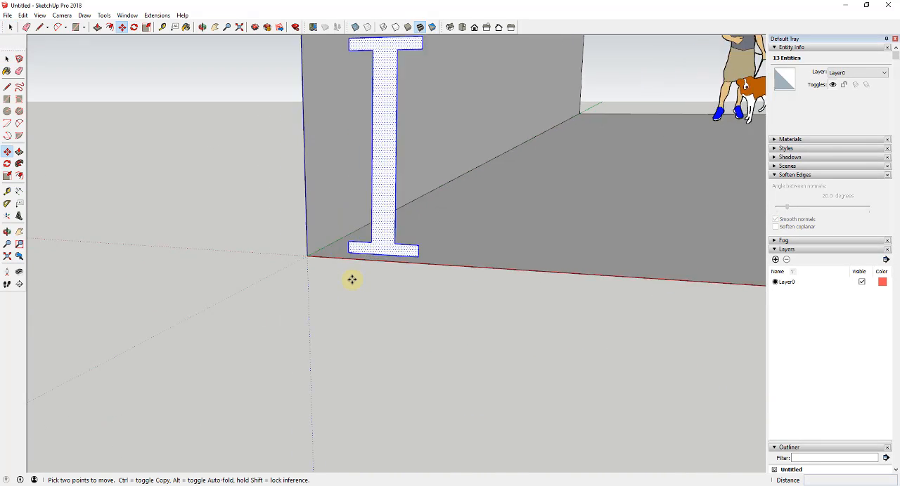
{"action": "scroll", "coordinate": [352, 270], "scroll_direction": "down", "scroll_amount": 3}
{"action": "left_click_drag", "start_coordinate": [353, 241], "coordinate": [331, 243]}
{"action": "key", "text": "space"}
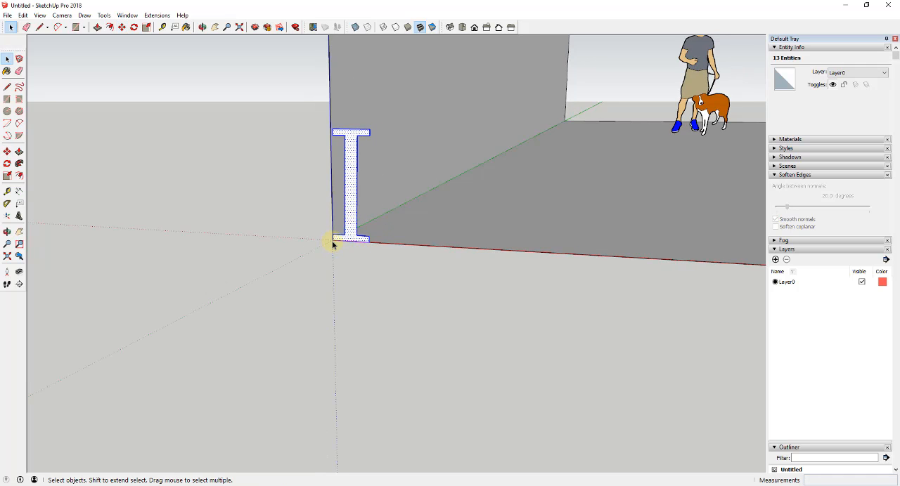
- Draw a 60' line along the base of the side wall and extrude the I-shaped profile along it with Follow Me
{"action": "key", "text": "l"}
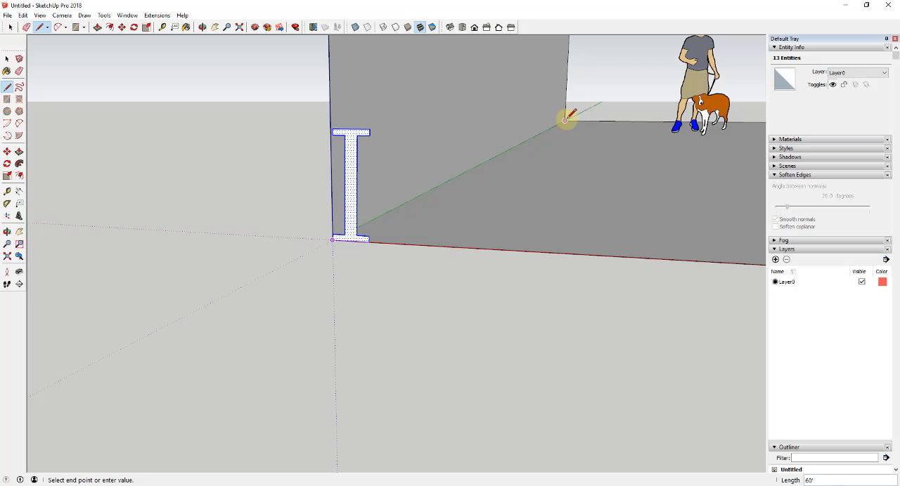
{"action": "key", "text": "space"}
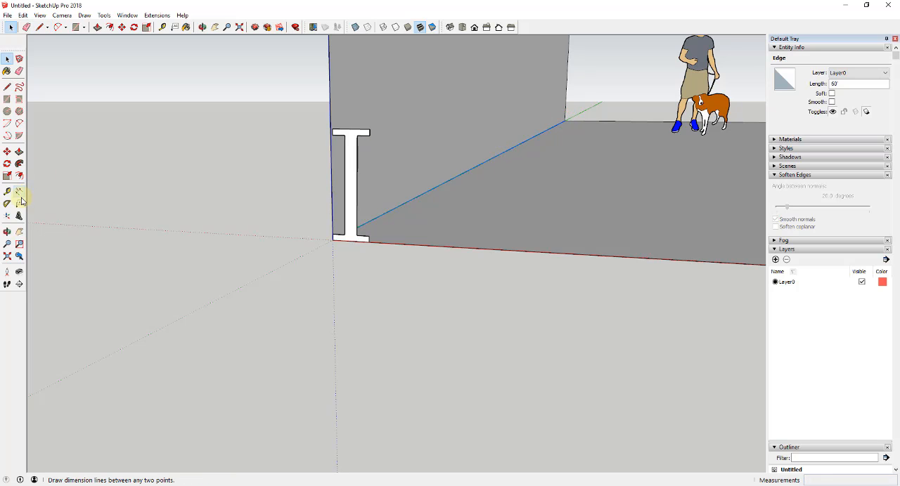
{"action": "left_click", "coordinate": [350, 185]}
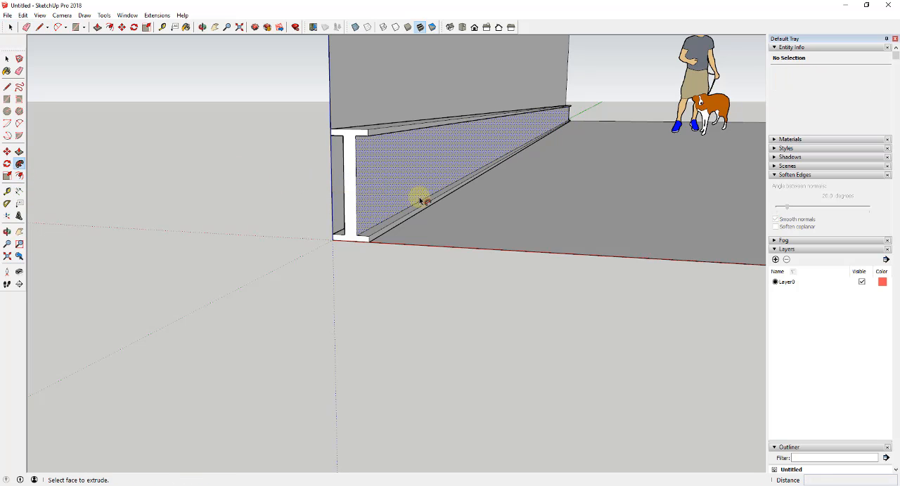
- Make the whole extruded side beam a component named Structural Beam - Sides
{"action": "key", "text": "space"}
{"action": "triple_click", "coordinate": [394, 171]}
{"action": "right_click", "coordinate": [394, 171]}
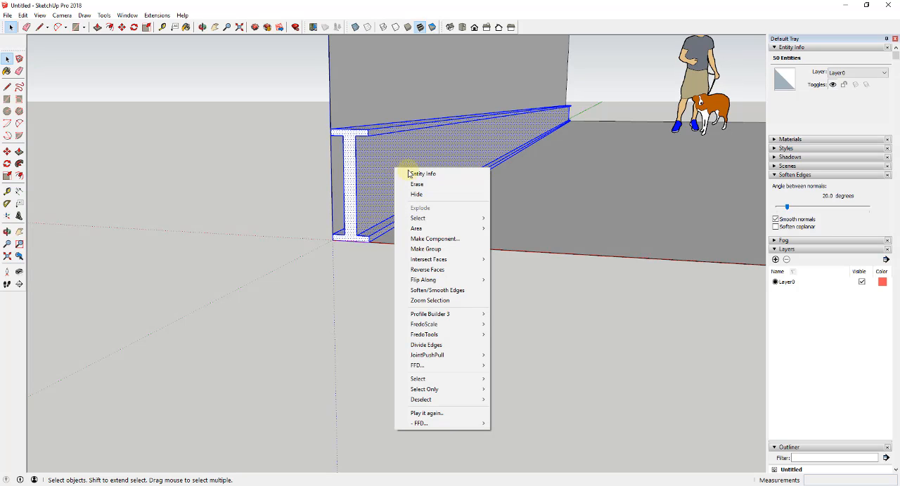
{"action": "left_click", "coordinate": [436, 239]}
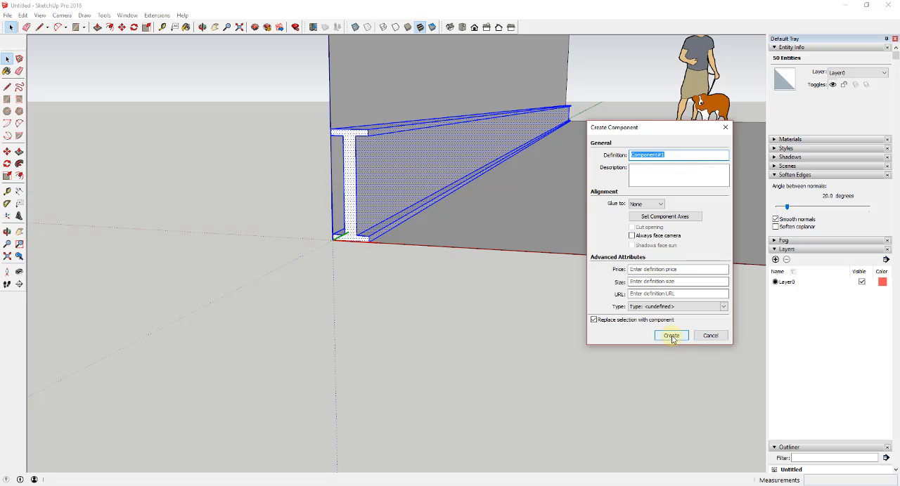
{"action": "left_click", "coordinate": [669, 339]}
- Move the side beam straight up the wall edge, from the floor corner to the end of the roof frame
{"action": "scroll", "coordinate": [447, 193], "scroll_direction": "down", "scroll_amount": 8}
{"action": "key", "text": "m"}
{"action": "scroll", "coordinate": [434, 188], "scroll_direction": "up", "scroll_amount": 3}
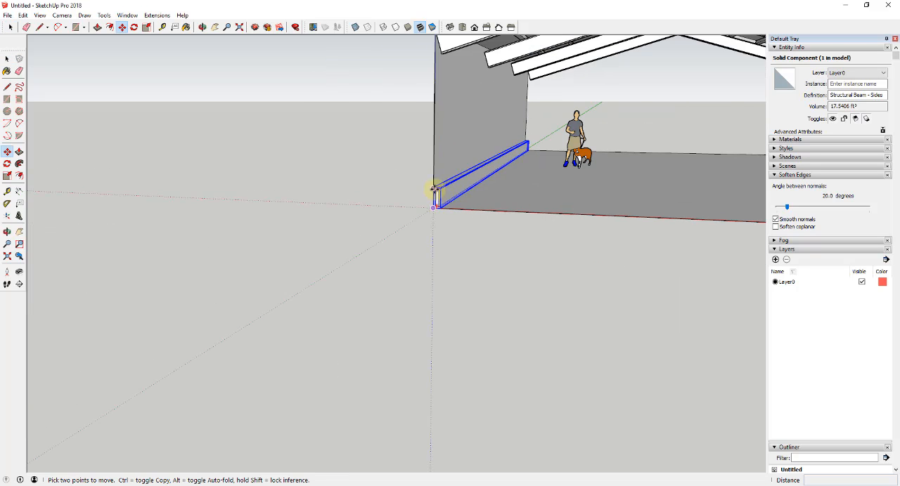
{"action": "left_click", "coordinate": [433, 188]}
{"action": "scroll", "coordinate": [433, 189], "scroll_direction": "down", "scroll_amount": 3}
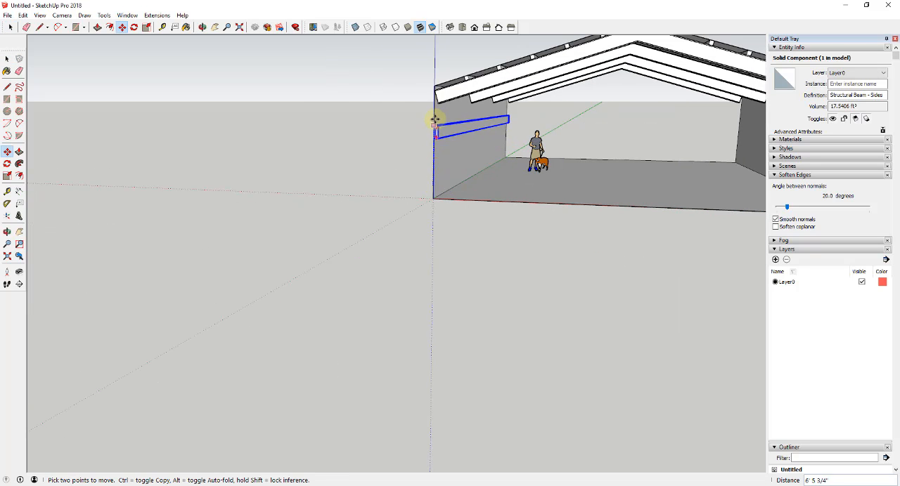
{"action": "scroll", "coordinate": [434, 94], "scroll_direction": "up", "scroll_amount": 8}
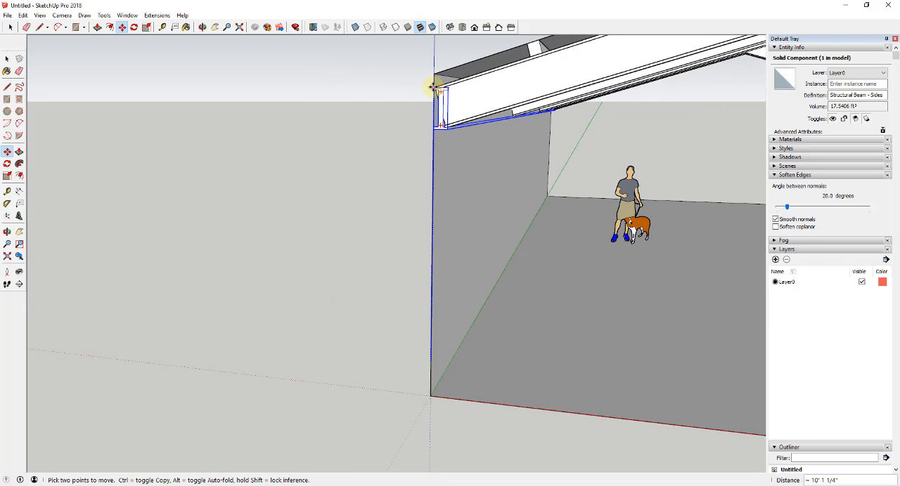
{"action": "middle_click_drag", "start_coordinate": [467, 130], "coordinate": [464, 149]}
{"action": "key", "text": "space"}
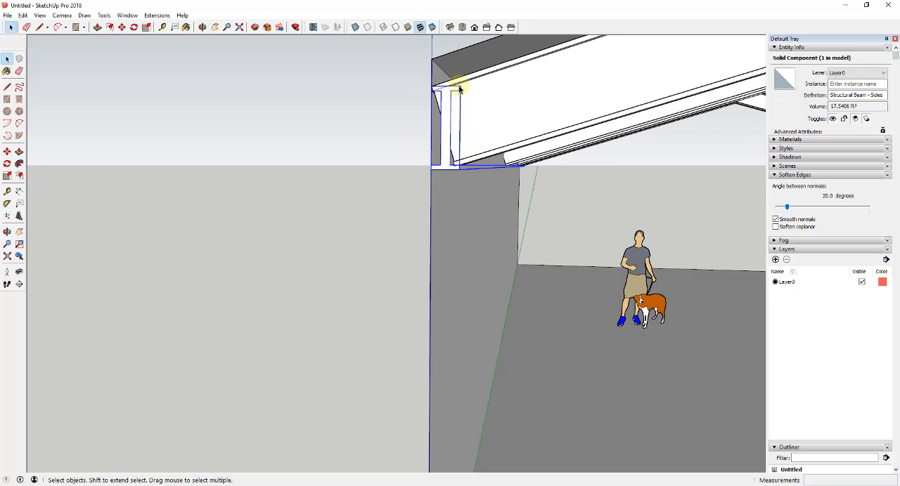
- Open the gabled I-beam frame and Push/Pull its clipped end face beside the side beam's lower flange
{"action": "mouse_move", "coordinate": [448, 120]}
{"action": "middle_mouse_down"}
{"action": "mouse_move", "coordinate": [468, 133]}
{"action": "mouse_move", "coordinate": [428, 114]}
{"action": "mouse_move", "coordinate": [470, 115]}
{"action": "mouse_move", "coordinate": [487, 141]}
{"action": "mouse_move", "coordinate": [459, 118]}
{"action": "middle_mouse_up"}
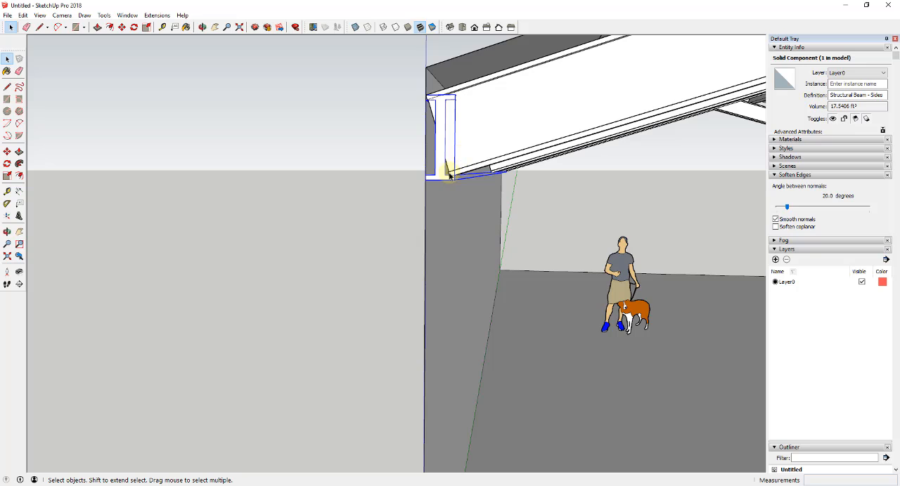
{"action": "mouse_move", "coordinate": [449, 176]}
{"action": "middle_mouse_down"}
{"action": "mouse_move", "coordinate": [445, 155]}
{"action": "mouse_move", "coordinate": [572, 143]}
{"action": "mouse_move", "coordinate": [440, 171]}
{"action": "middle_mouse_up"}
{"action": "scroll", "coordinate": [440, 171], "scroll_direction": "up", "scroll_amount": 1}
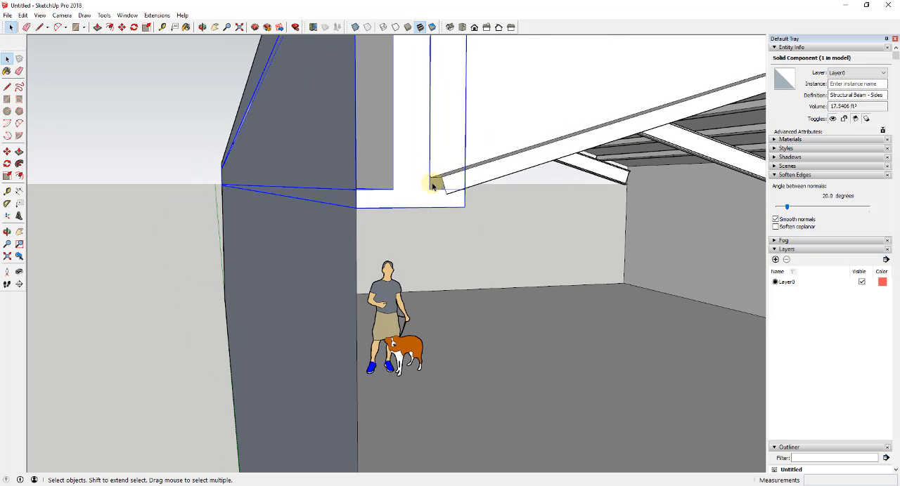
{"action": "double_click", "coordinate": [432, 184]}
{"action": "key", "text": "p"}
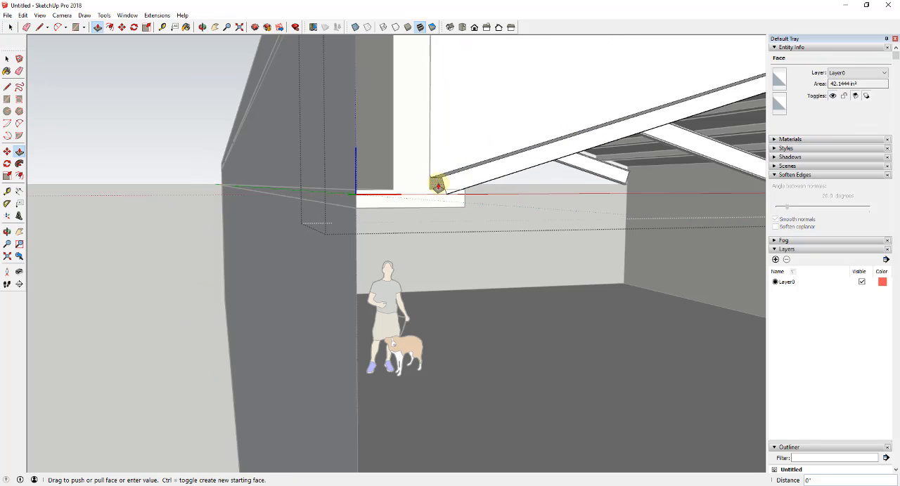
{"action": "left_click_drag", "start_coordinate": [437, 186], "coordinate": [460, 193]}
{"action": "middle_click_drag", "start_coordinate": [464, 197], "coordinate": [502, 248]}
{"action": "key", "text": "space"}
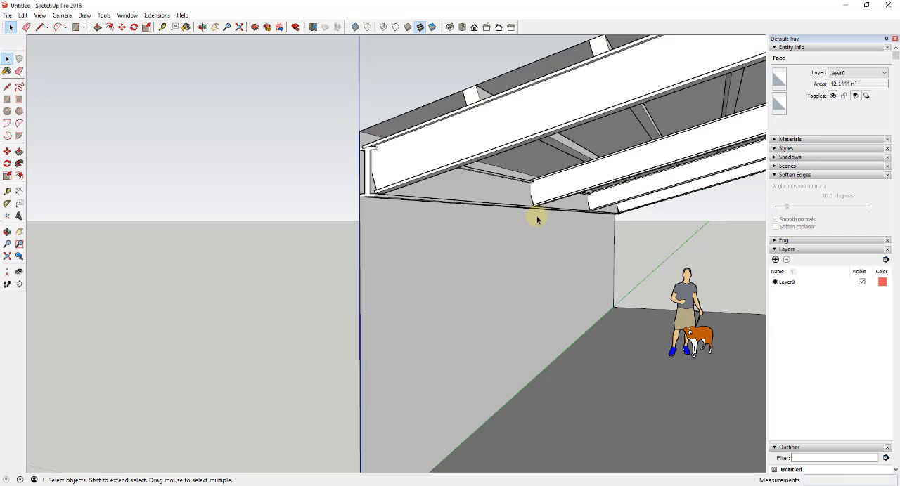
- Raise the side beam vertically by about 5/8" at the end of the gabled frame
{"action": "scroll", "coordinate": [503, 204], "scroll_direction": "down", "scroll_amount": 2}
{"action": "scroll", "coordinate": [502, 198], "scroll_direction": "up", "scroll_amount": 6}
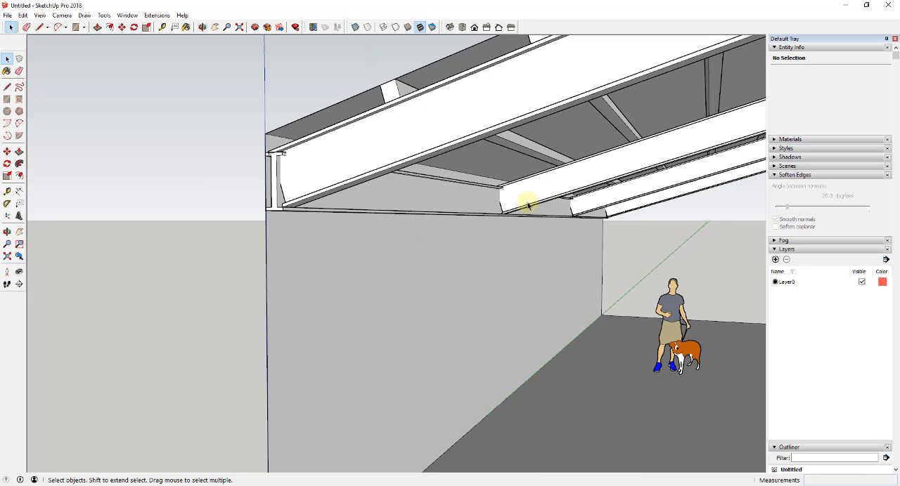
{"action": "scroll", "coordinate": [492, 194], "scroll_direction": "down", "scroll_amount": 2}
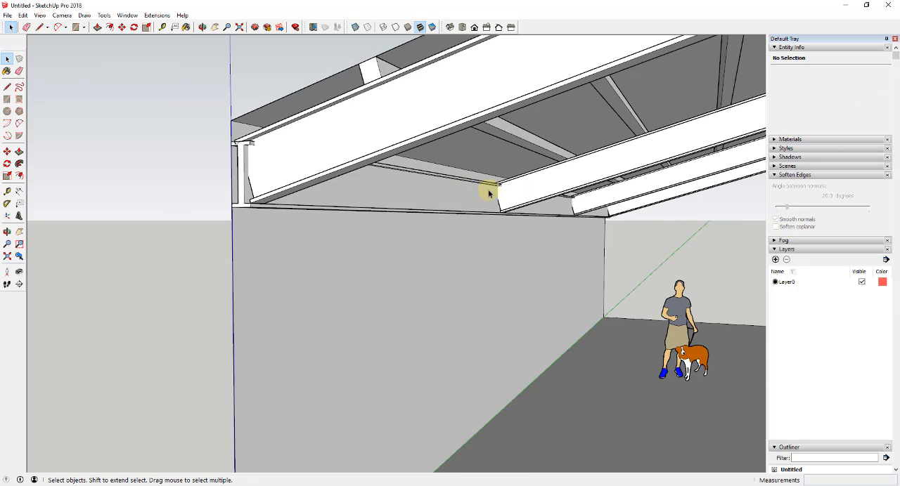
{"action": "scroll", "coordinate": [242, 151], "scroll_direction": "up", "scroll_amount": 4}
{"action": "mouse_move", "coordinate": [236, 131]}
{"action": "middle_mouse_down"}
{"action": "mouse_move", "coordinate": [280, 140]}
{"action": "mouse_move", "coordinate": [241, 124]}
{"action": "middle_mouse_up"}
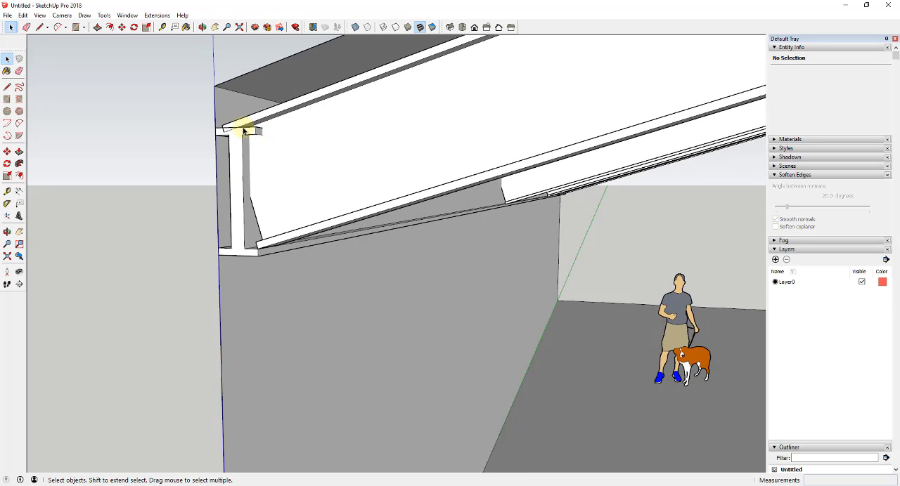
{"action": "left_click", "coordinate": [241, 125]}
{"action": "scroll", "coordinate": [218, 128], "scroll_direction": "up", "scroll_amount": 3}
{"action": "key", "text": "m"}
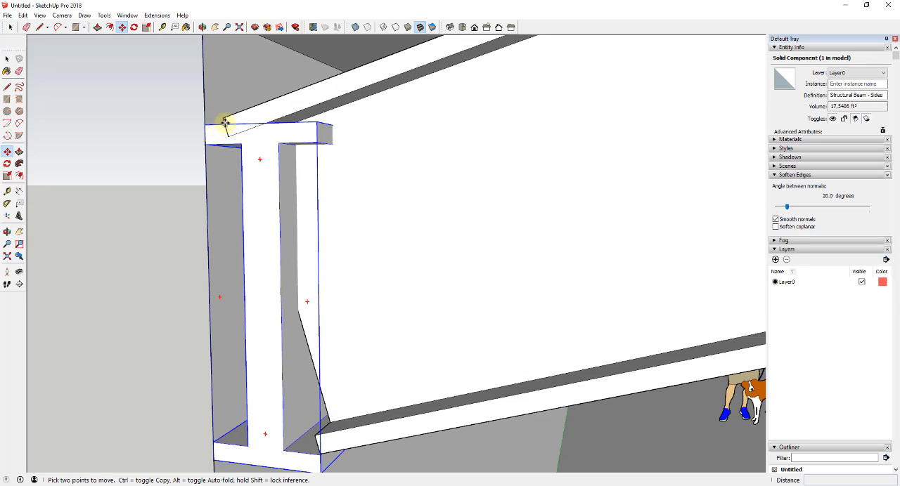
{"action": "left_click_drag", "start_coordinate": [243, 123], "coordinate": [244, 111]}
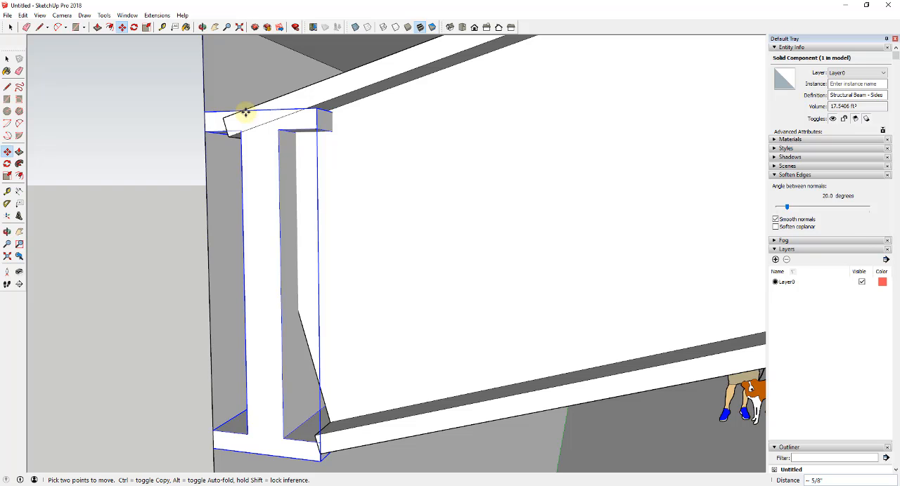
{"action": "key", "text": "space"}
- Draw a line straight across the underside of the side beam near its front end
{"action": "scroll", "coordinate": [296, 149], "scroll_direction": "down", "scroll_amount": 8}
{"action": "middle_click_drag", "start_coordinate": [481, 240], "coordinate": [453, 224]}
{"action": "scroll", "coordinate": [211, 174], "scroll_direction": "up", "scroll_amount": 4}
{"action": "middle_click_drag", "start_coordinate": [205, 175], "coordinate": [228, 157]}
{"action": "scroll", "coordinate": [211, 144], "scroll_direction": "up", "scroll_amount": 3}
{"action": "key", "text": "l"}
{"action": "left_click", "coordinate": [204, 128]}
{"action": "scroll", "coordinate": [227, 138], "scroll_direction": "up", "scroll_amount": 2}
{"action": "left_click", "coordinate": [230, 141]}
{"action": "left_click", "coordinate": [127, 150]}
- Draw a 4" by 4" rectangle on the beam's underside, centred on the midpoint of the crossing line
{"action": "key", "text": "space"}
{"action": "key", "text": "c"}
{"action": "key", "text": "r"}
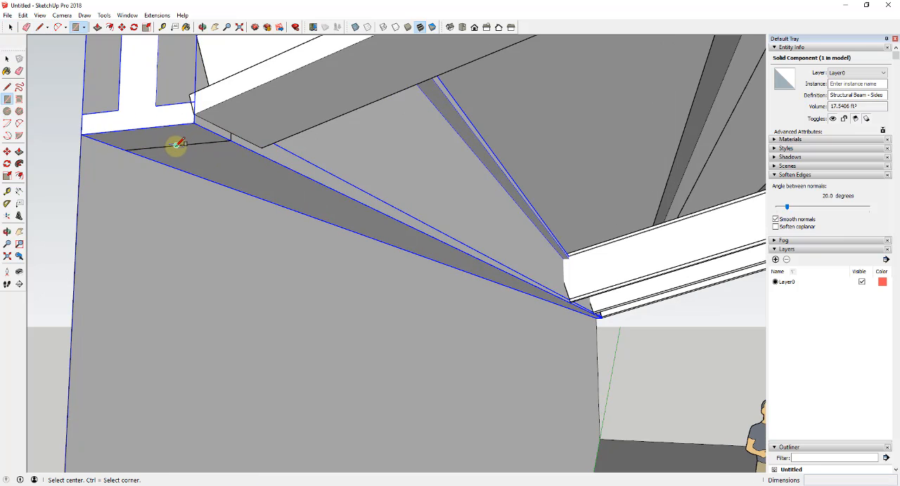
{"action": "key", "text": "space"}
{"action": "key", "text": "r"}
{"action": "scroll", "coordinate": [177, 144], "scroll_direction": "up", "scroll_amount": 1}
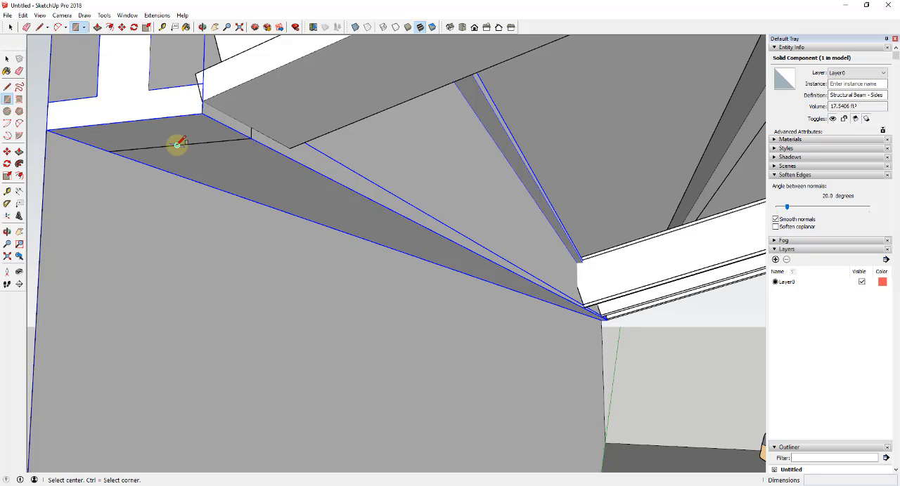
{"action": "left_click", "coordinate": [177, 144]}
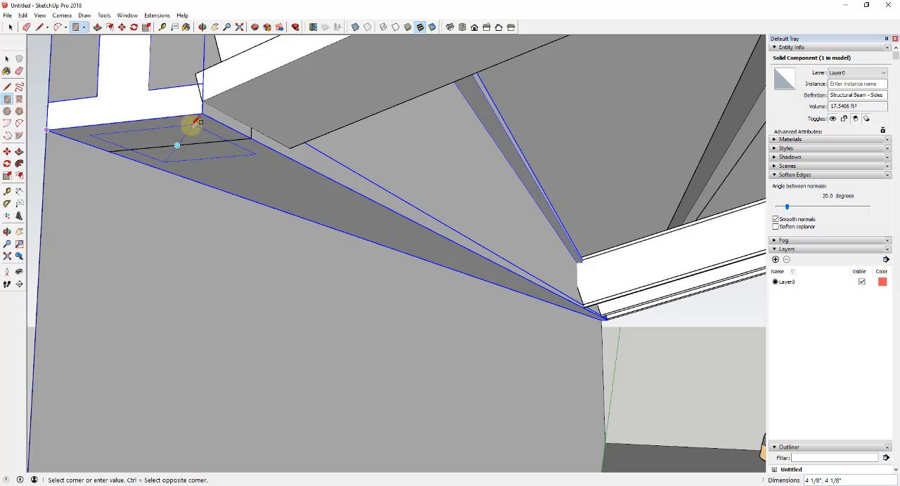
{"action": "left_click", "coordinate": [196, 123]}
{"action": "key", "text": "space"}
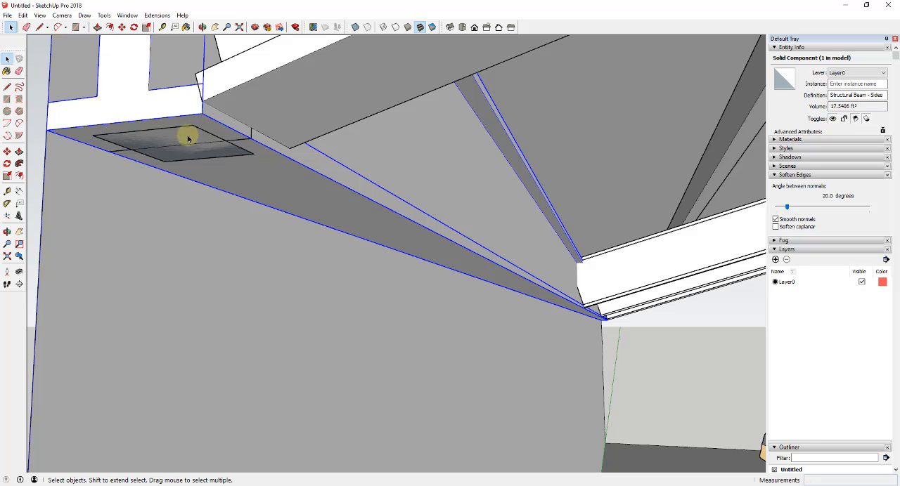
- Erase the crossing line and make the square under the beam a component named Structural Post
{"action": "key", "text": "e"}
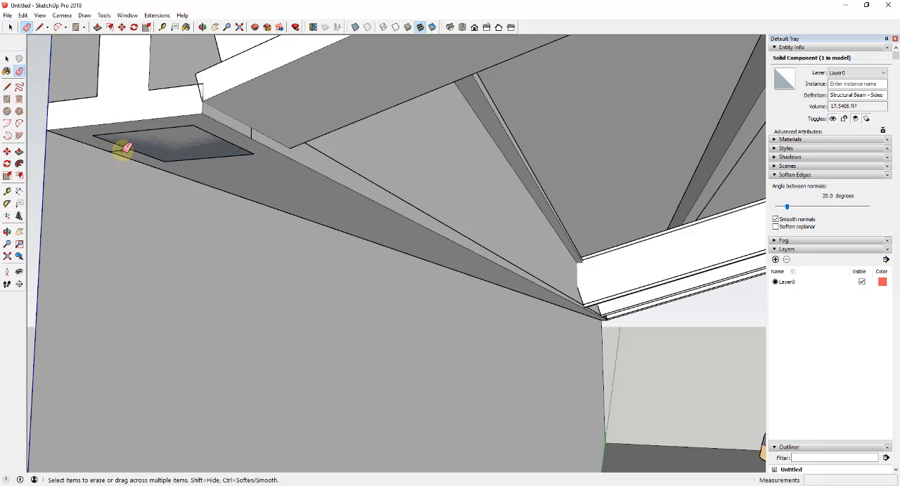
{"action": "key", "text": "space"}
{"action": "double_click", "coordinate": [187, 140]}
{"action": "right_click", "coordinate": [189, 141]}
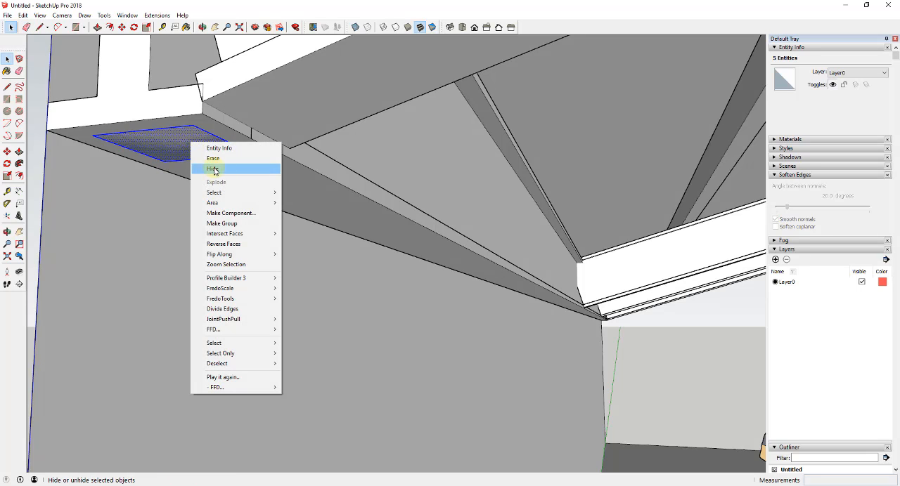
{"action": "left_click", "coordinate": [230, 214]}
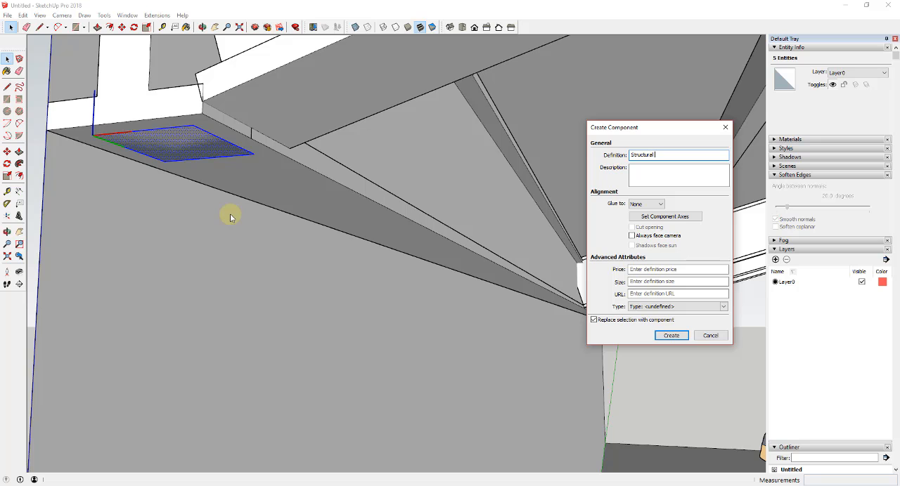
{"action": "type", "text": "Structural Post"}
{"action": "key", "text": "Return"}
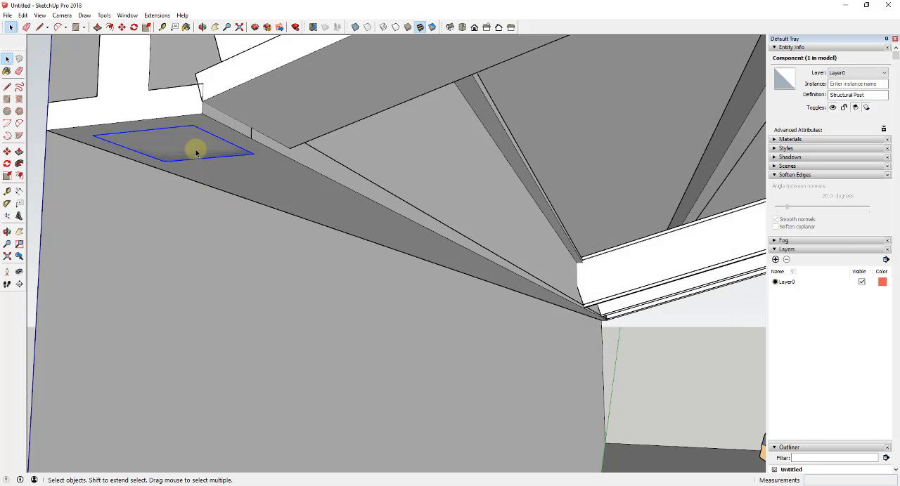
- Extrude the Structural Post square down to the floor with Push/Pull, about 10' 1 7/8"
{"action": "double_click", "coordinate": [196, 152]}
{"action": "scroll", "coordinate": [196, 151], "scroll_direction": "down", "scroll_amount": 3}
{"action": "key", "text": "m"}
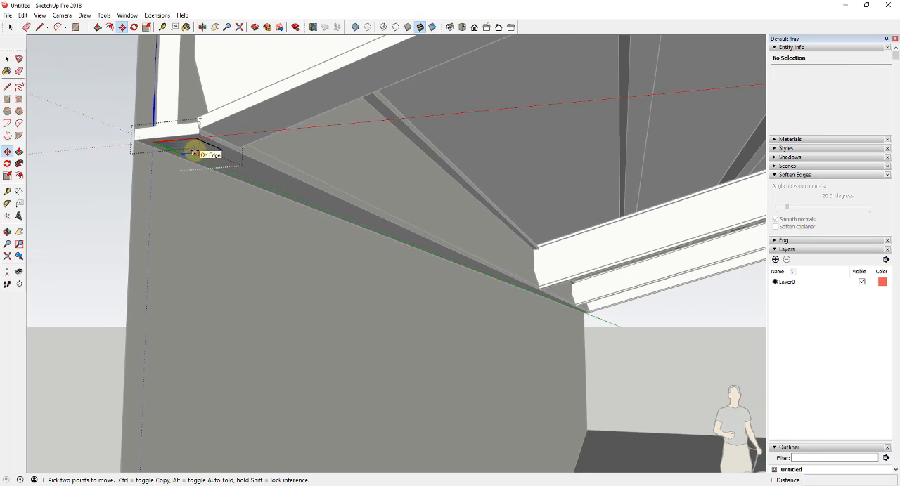
{"action": "key", "text": "p"}
{"action": "left_click", "coordinate": [187, 153]}
{"action": "scroll", "coordinate": [188, 184], "scroll_direction": "down", "scroll_amount": 2}
{"action": "scroll", "coordinate": [197, 344], "scroll_direction": "down", "scroll_amount": 5}
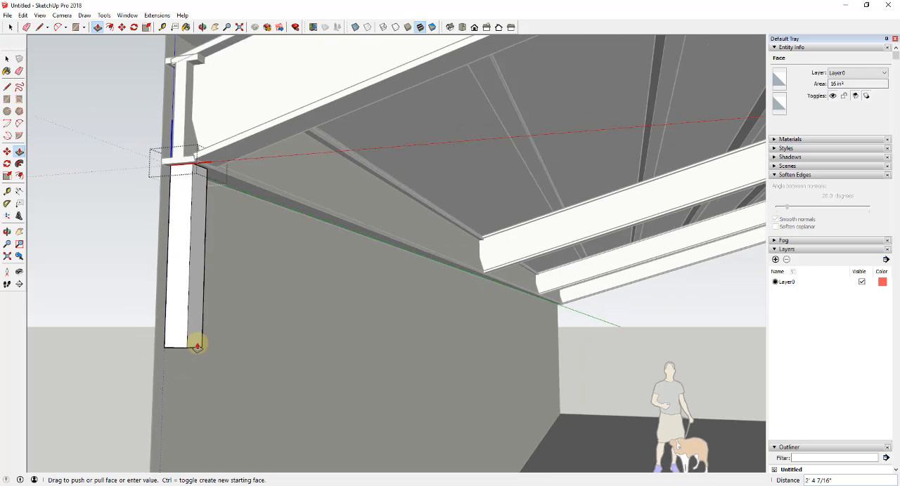
{"action": "scroll", "coordinate": [200, 352], "scroll_direction": "down", "scroll_amount": 3}
{"action": "left_click", "coordinate": [189, 446]}
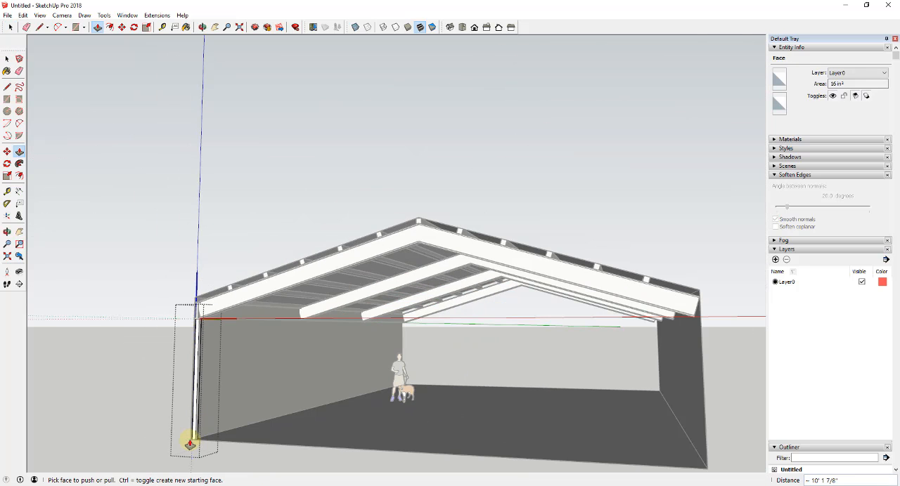
{"action": "key", "text": "space"}
- Copy the post along the wall to the far end of the side beam, about 59' 6" away
{"action": "middle_click_drag", "start_coordinate": [215, 361], "coordinate": [261, 359]}
{"action": "scroll", "coordinate": [197, 315], "scroll_direction": "up", "scroll_amount": 4}
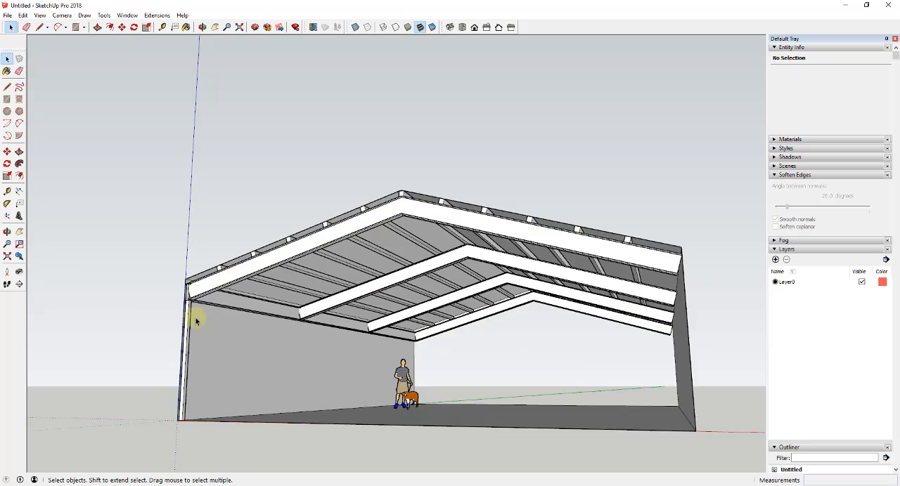
{"action": "left_click", "coordinate": [182, 306]}
{"action": "scroll", "coordinate": [183, 302], "scroll_direction": "up", "scroll_amount": 3}
{"action": "mouse_move", "coordinate": [180, 270]}
{"action": "middle_mouse_down"}
{"action": "mouse_move", "coordinate": [181, 261]}
{"action": "mouse_move", "coordinate": [227, 272]}
{"action": "middle_mouse_up"}
{"action": "key", "text": "m"}
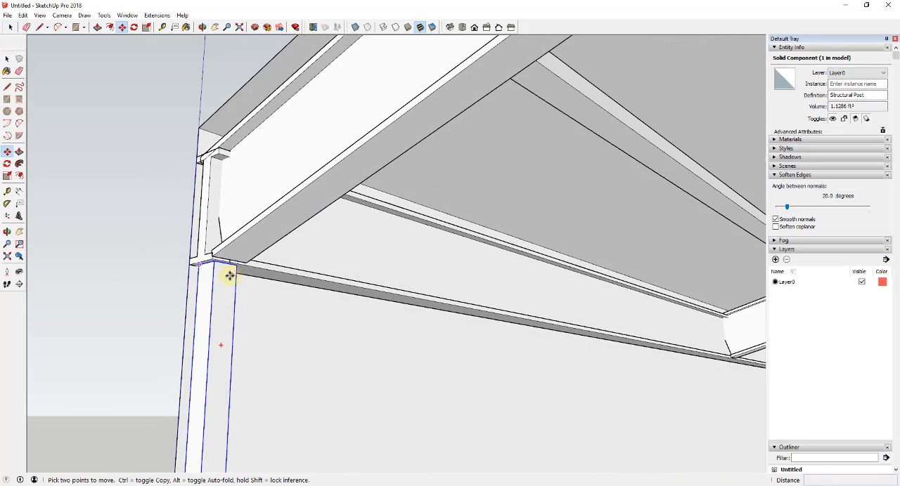
{"action": "scroll", "coordinate": [224, 267], "scroll_direction": "up", "scroll_amount": 2}
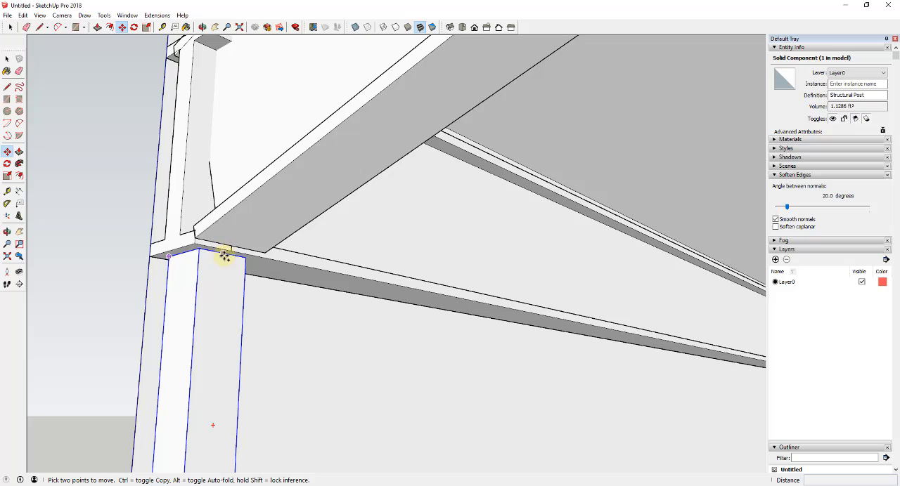
{"action": "key", "text": "ctrl"}
{"action": "left_click", "coordinate": [224, 258]}
{"action": "scroll", "coordinate": [224, 257], "scroll_direction": "down", "scroll_amount": 2}
{"action": "middle_click_drag", "start_coordinate": [513, 318], "coordinate": [42, 316], "text": "shift"}
{"action": "middle_click_drag", "start_coordinate": [632, 357], "coordinate": [60, 343], "text": "shift"}
{"action": "scroll", "coordinate": [492, 384], "scroll_direction": "up", "scroll_amount": 4}
{"action": "middle_click_drag", "start_coordinate": [461, 401], "coordinate": [380, 400], "text": "shift"}
{"action": "middle_click_drag", "start_coordinate": [379, 401], "coordinate": [172, 400]}
{"action": "scroll", "coordinate": [410, 383], "scroll_direction": "up", "scroll_amount": 7}
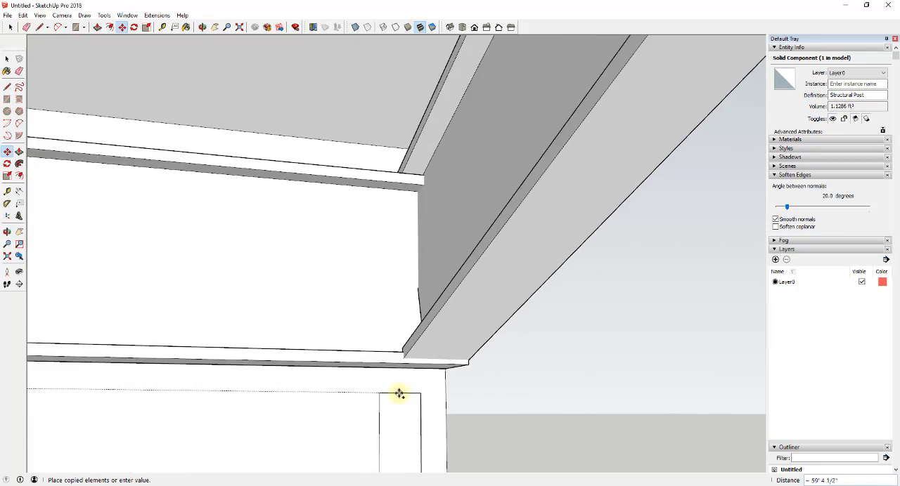
{"action": "middle_click_drag", "start_coordinate": [398, 393], "coordinate": [353, 374]}
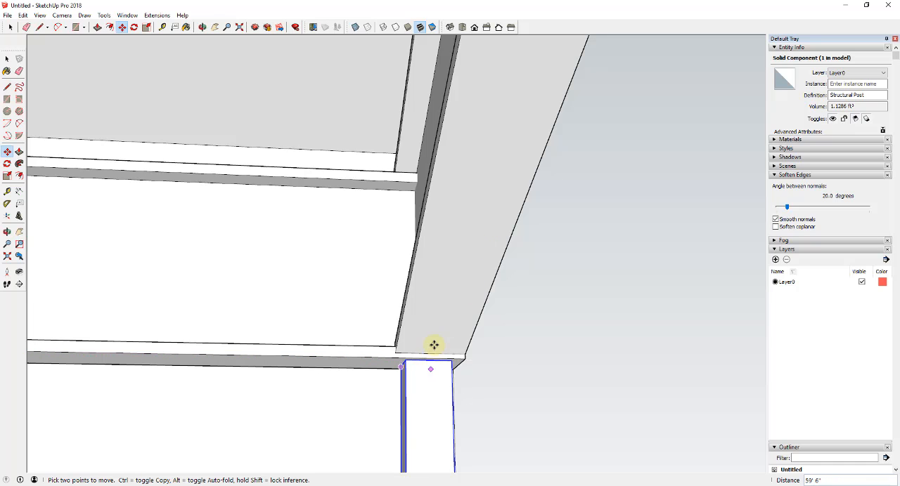
{"action": "scroll", "coordinate": [473, 299], "scroll_direction": "down", "scroll_amount": 4}
{"action": "key", "text": "space"}
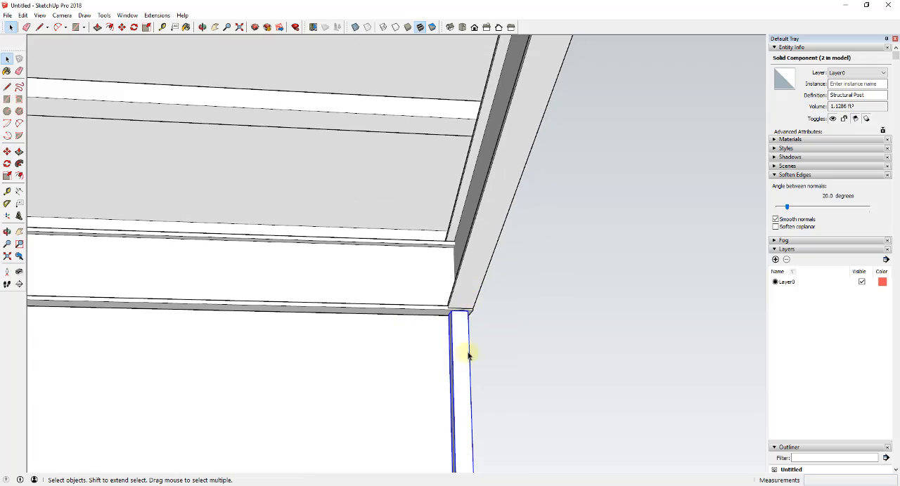
- Try copying the side-wall beam and its two structural posts 39' 6" across to the opposite wall
{"action": "middle_click_drag", "start_coordinate": [444, 365], "coordinate": [456, 234]}
{"action": "middle_click_drag", "start_coordinate": [281, 268], "coordinate": [728, 163], "text": "shift"}
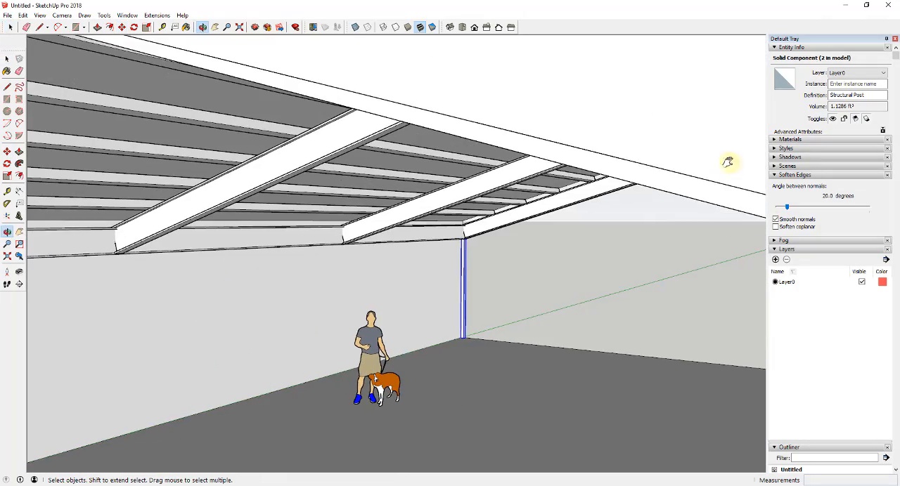
{"action": "middle_click_drag", "start_coordinate": [492, 232], "coordinate": [616, 229], "text": "shift"}
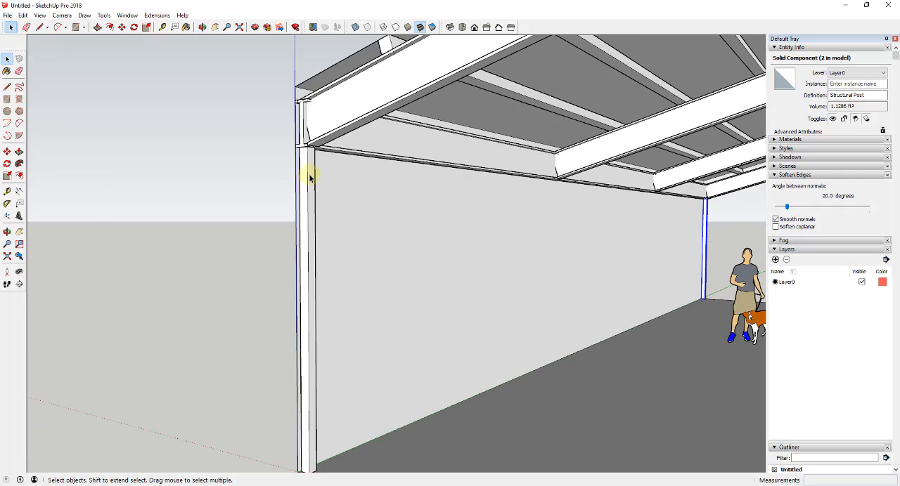
{"action": "middle_click_drag", "start_coordinate": [312, 180], "coordinate": [405, 156]}
{"action": "key", "text": "m"}
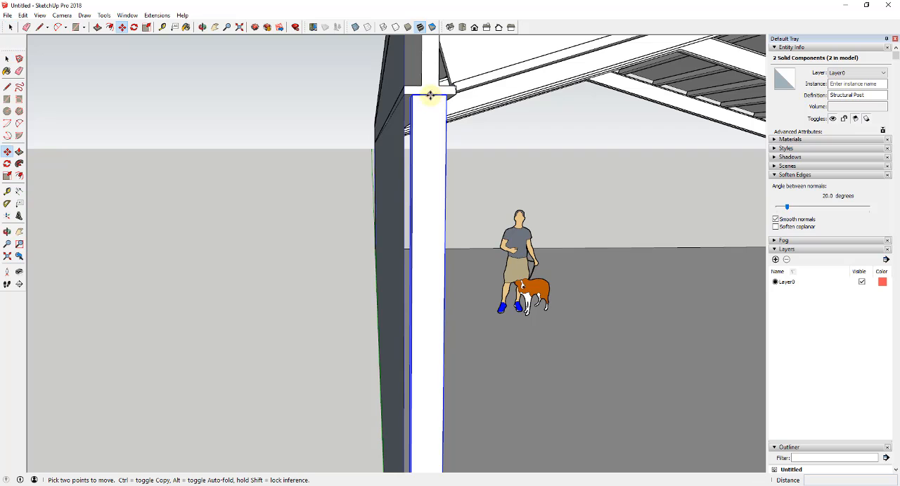
{"action": "scroll", "coordinate": [427, 96], "scroll_direction": "down", "scroll_amount": 6}
{"action": "scroll", "coordinate": [389, 132], "scroll_direction": "up", "scroll_amount": 4}
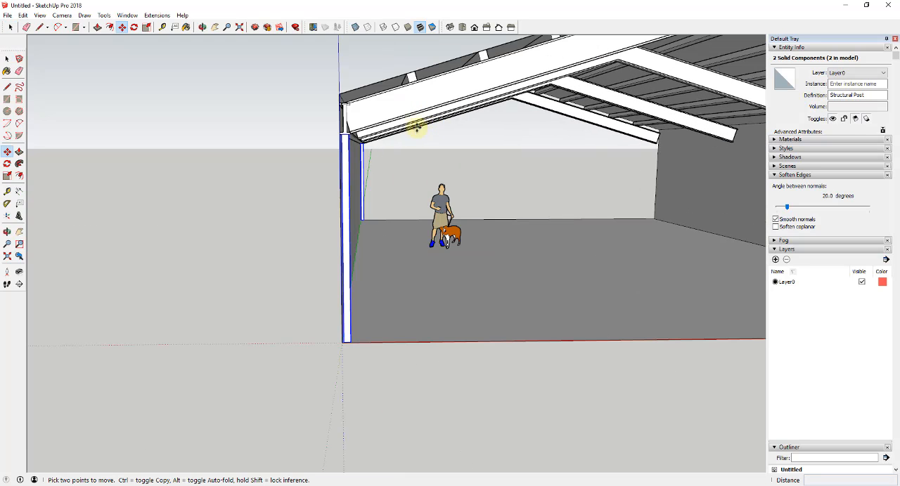
{"action": "key", "text": "space"}
{"action": "left_click", "coordinate": [346, 123], "text": "shift"}
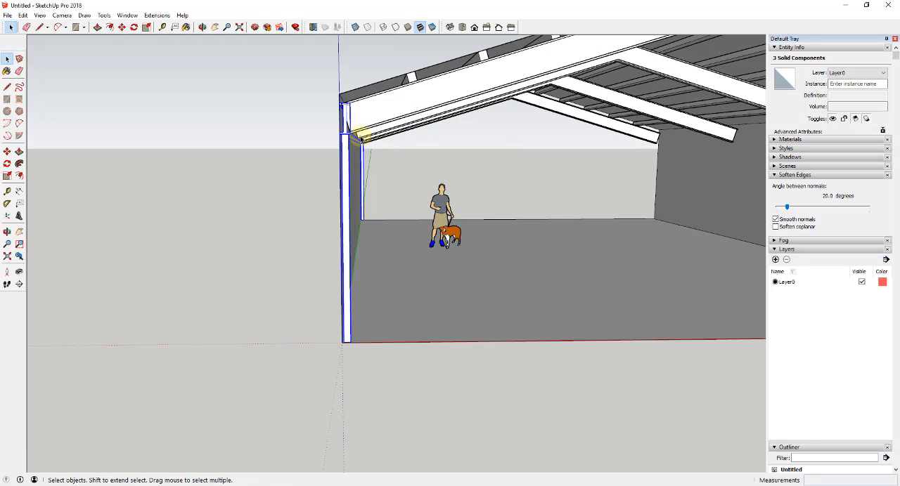
{"action": "scroll", "coordinate": [351, 116], "scroll_direction": "up", "scroll_amount": 3}
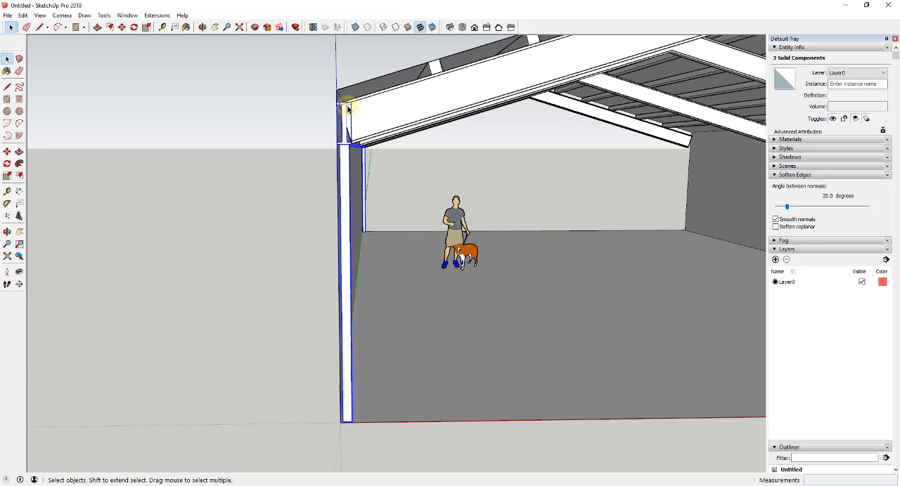
{"action": "key", "text": "m"}
{"action": "left_click", "coordinate": [352, 106]}
{"action": "key", "text": "ctrl"}
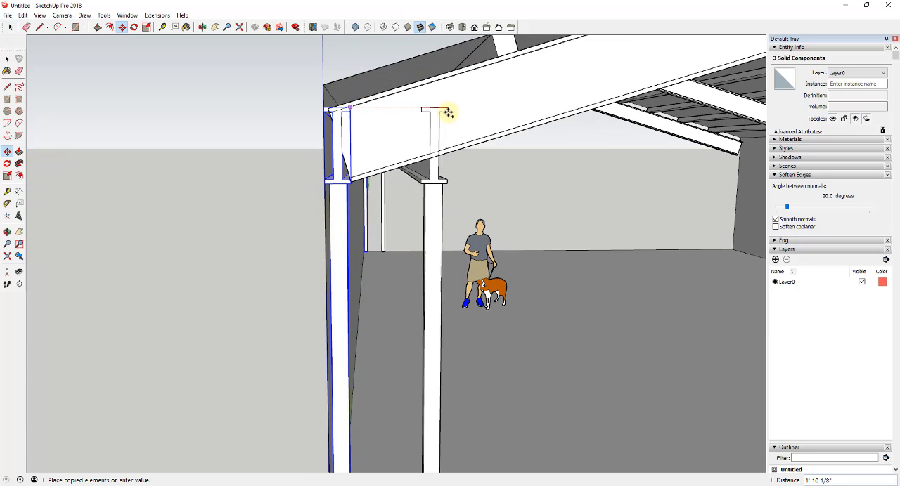
{"action": "scroll", "coordinate": [464, 116], "scroll_direction": "down", "scroll_amount": 2}
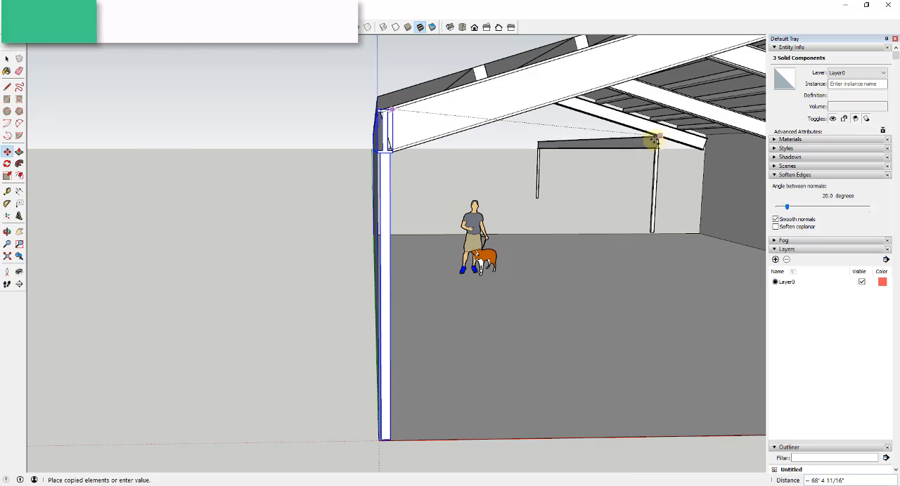
{"action": "middle_click_drag", "start_coordinate": [649, 141], "coordinate": [336, 147]}
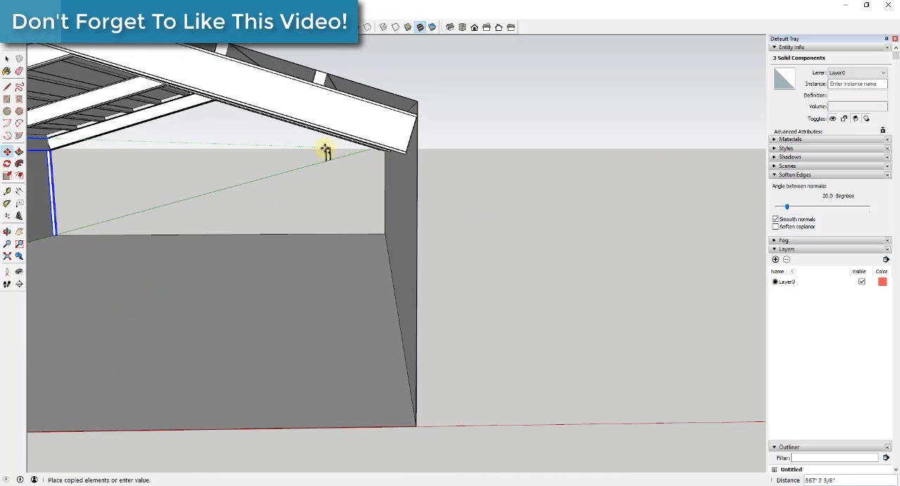
{"action": "middle_click_drag", "start_coordinate": [185, 157], "coordinate": [225, 151]}
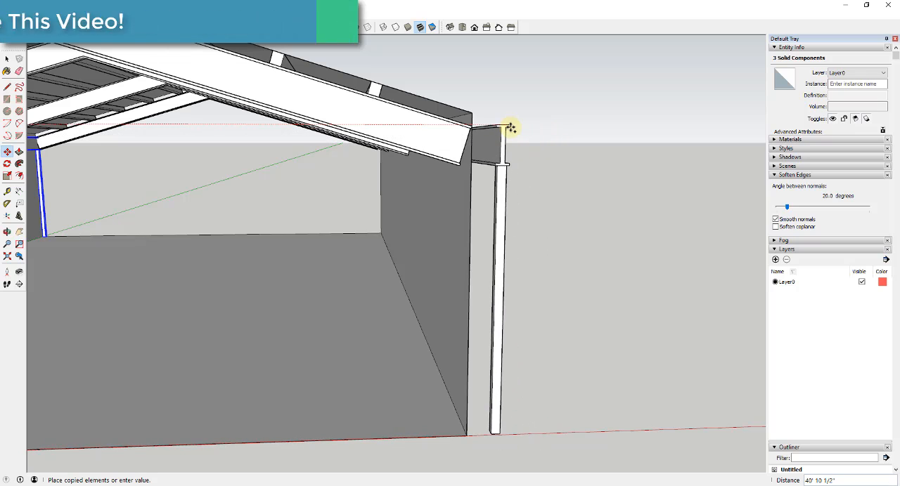
{"action": "scroll", "coordinate": [466, 128], "scroll_direction": "up", "scroll_amount": 3}
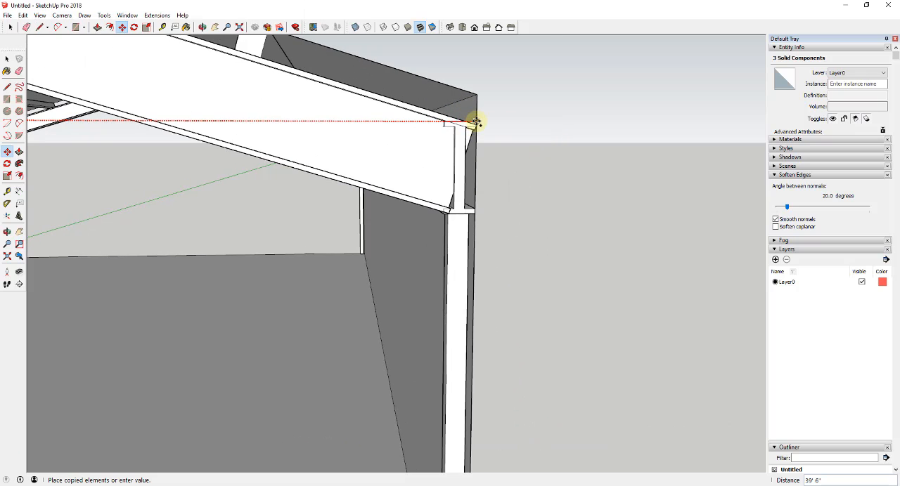
{"action": "left_click", "coordinate": [475, 125]}
{"action": "key", "text": "space"}
{"action": "scroll", "coordinate": [492, 126], "scroll_direction": "down", "scroll_amount": 10}
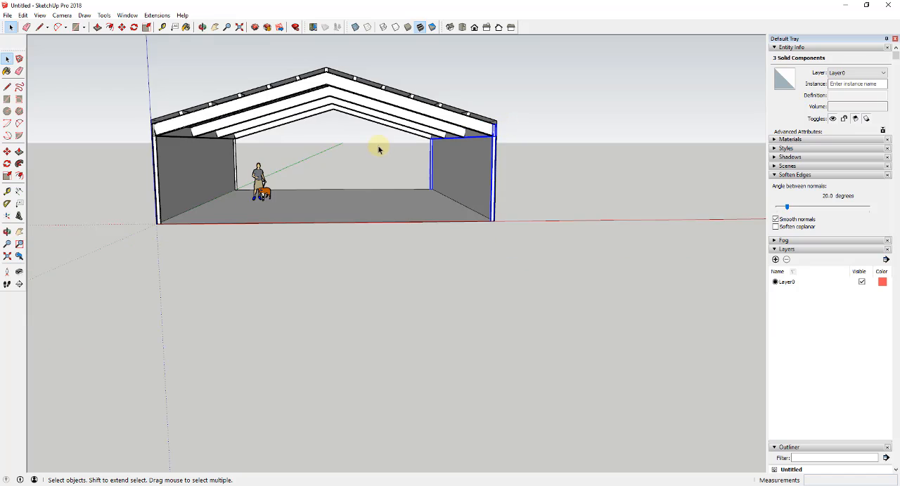
{"action": "middle_click_drag", "start_coordinate": [378, 147], "coordinate": [436, 166]}
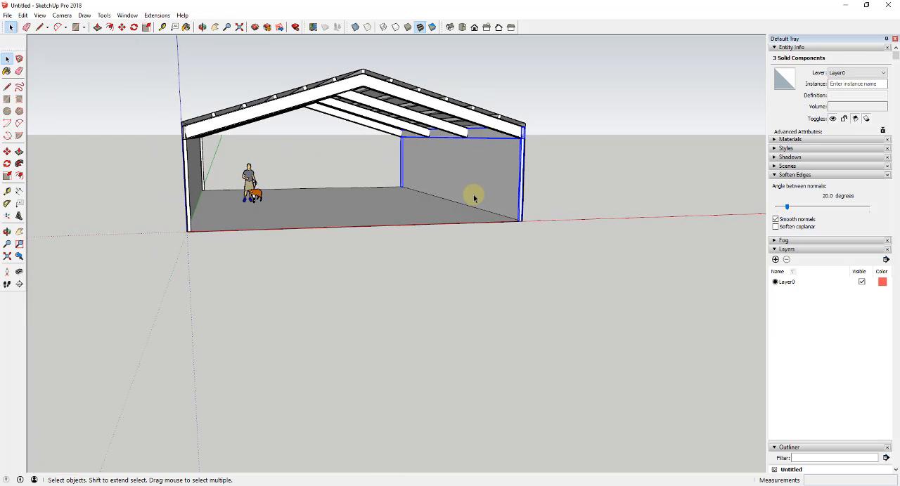
{"action": "scroll", "coordinate": [473, 198], "scroll_direction": "up", "scroll_amount": 3}
{"action": "middle_click_drag", "start_coordinate": [485, 173], "coordinate": [494, 91]}
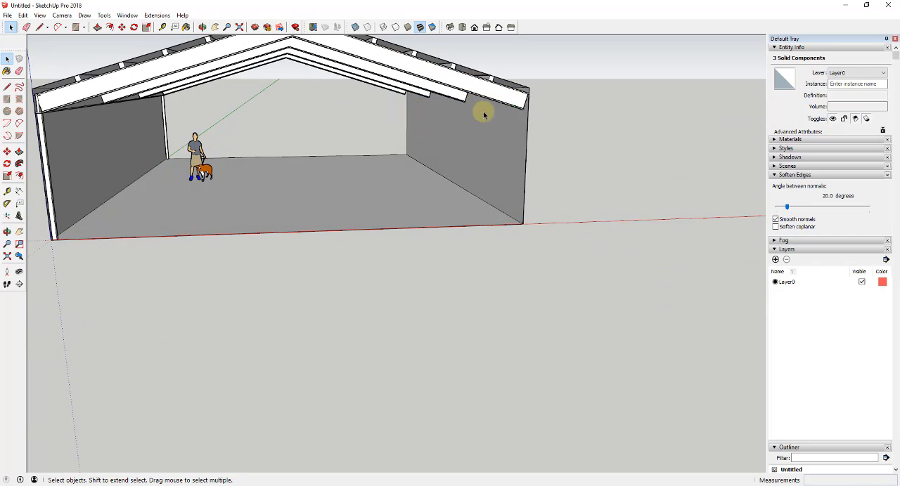
{"action": "scroll", "coordinate": [484, 114], "scroll_direction": "down", "scroll_amount": 3}
- Combine the side-wall beam and its two posts into a component named Structural Group
{"action": "left_click", "coordinate": [366, 118]}
{"action": "scroll", "coordinate": [286, 122], "scroll_direction": "up", "scroll_amount": 4}
{"action": "scroll", "coordinate": [182, 107], "scroll_direction": "up", "scroll_amount": 4}
{"action": "left_click", "coordinate": [45, 131]}
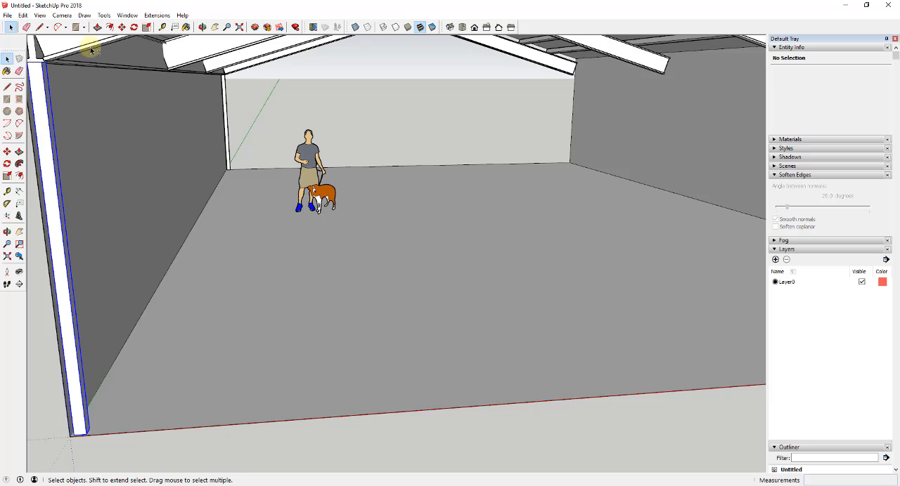
{"action": "left_click", "coordinate": [105, 51], "text": "shift"}
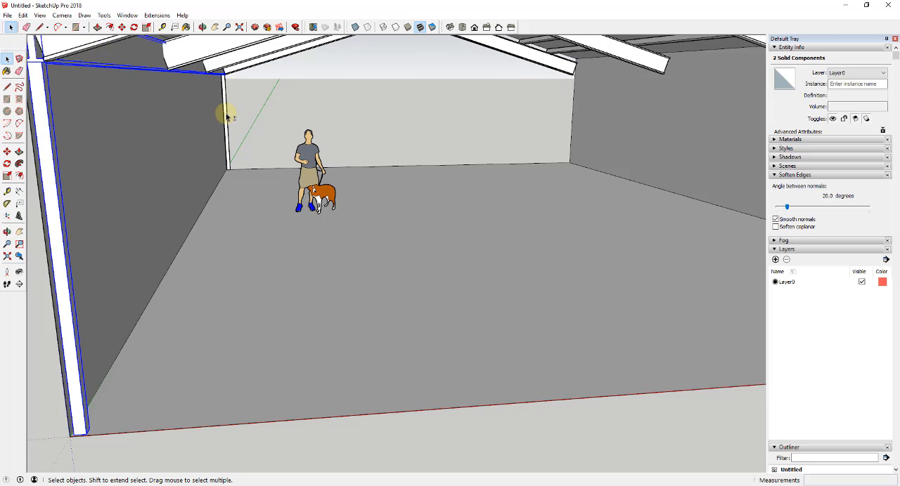
{"action": "right_click", "coordinate": [227, 116]}
{"action": "left_click", "coordinate": [271, 193]}
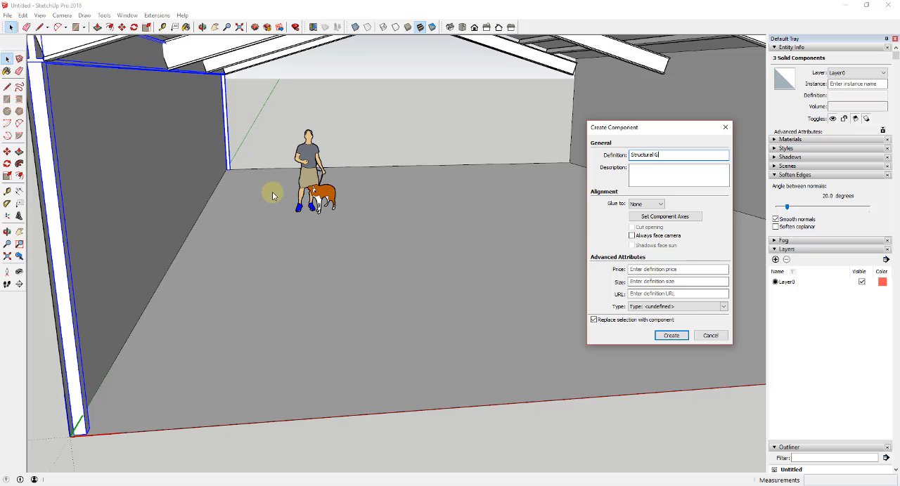
{"action": "key", "text": "Return"}
- Copy the Structural Group straight across the building to the opposite side wall, under the ends of the roof frames
{"action": "scroll", "coordinate": [210, 167], "scroll_direction": "down", "scroll_amount": 2}
{"action": "middle_click_drag", "start_coordinate": [144, 125], "coordinate": [196, 146], "text": "shift"}
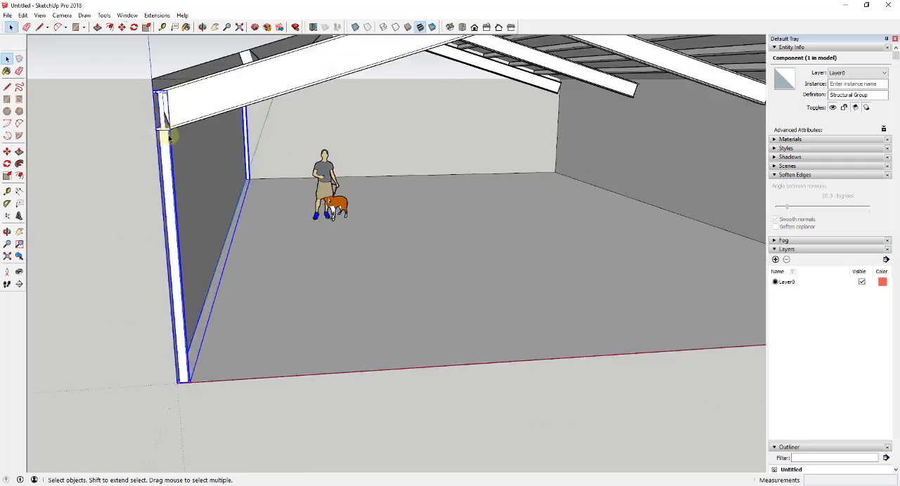
{"action": "scroll", "coordinate": [166, 84], "scroll_direction": "down", "scroll_amount": 4}
{"action": "key", "text": "m"}
{"action": "left_click", "coordinate": [167, 82]}
{"action": "key", "text": "ctrl"}
{"action": "left_click", "coordinate": [715, 83]}
- Open the building shell of walls, roof and floor for editing
{"action": "scroll", "coordinate": [522, 199], "scroll_direction": "down", "scroll_amount": 4}
{"action": "double_click", "coordinate": [428, 100]}
{"action": "middle_click_drag", "start_coordinate": [429, 100], "coordinate": [622, 171]}
{"action": "scroll", "coordinate": [623, 171], "scroll_direction": "up", "scroll_amount": 5}
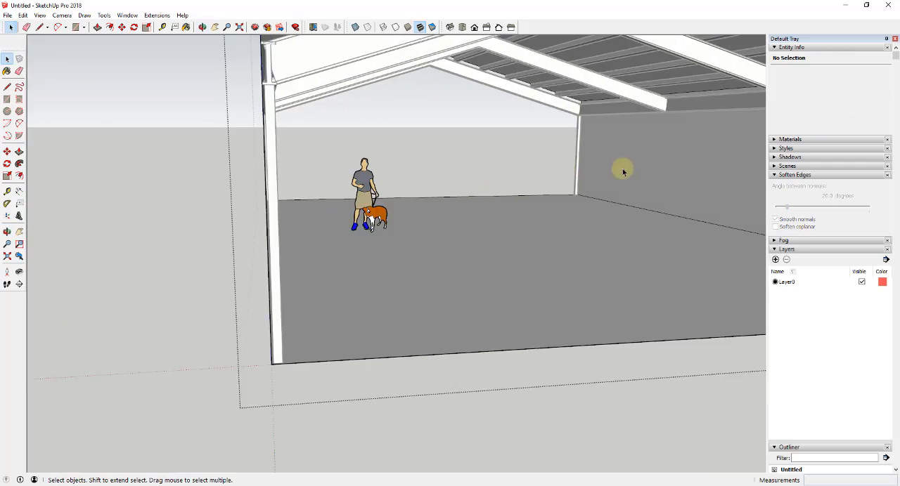
{"action": "scroll", "coordinate": [564, 245], "scroll_direction": "down", "scroll_amount": 3}
{"action": "middle_click_drag", "start_coordinate": [563, 244], "coordinate": [478, 170]}
{"action": "left_click", "coordinate": [267, 196]}
{"action": "left_click", "coordinate": [455, 167]}
{"action": "middle_click_drag", "start_coordinate": [372, 167], "coordinate": [296, 197]}
{"action": "left_click", "coordinate": [462, 144], "text": "shift"}
{"action": "left_click", "coordinate": [520, 203], "text": "shift"}
{"action": "left_click", "coordinate": [436, 217]}
{"action": "middle_click_drag", "start_coordinate": [564, 209], "coordinate": [613, 222]}
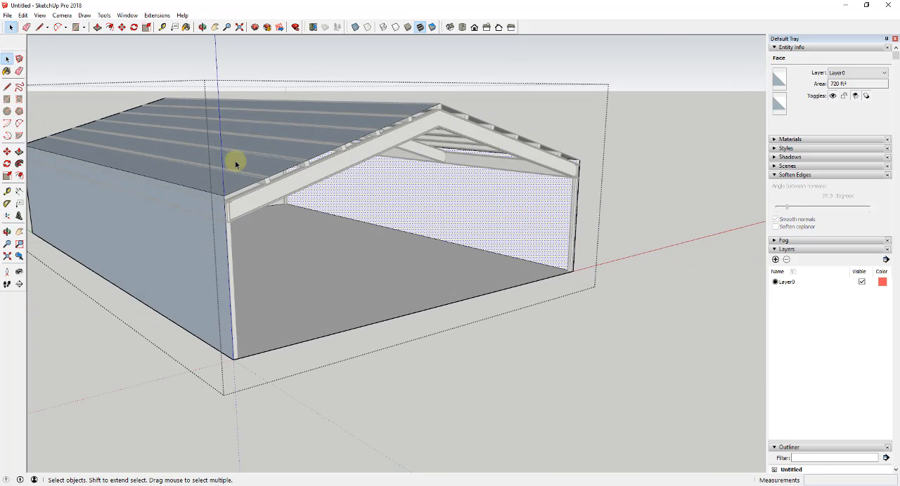
- Offset the four wall and roof edges at the open gable end outward by 6"
{"action": "left_click", "coordinate": [227, 247]}
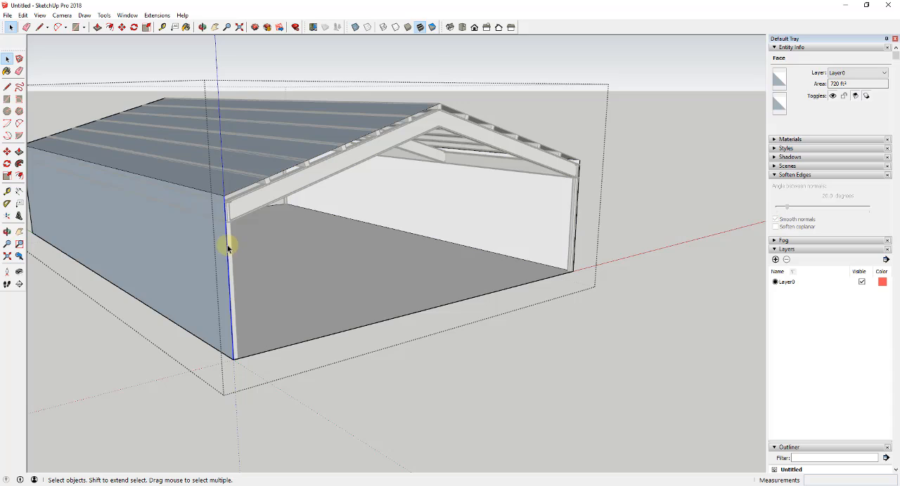
{"action": "left_click", "coordinate": [237, 190], "text": "shift"}
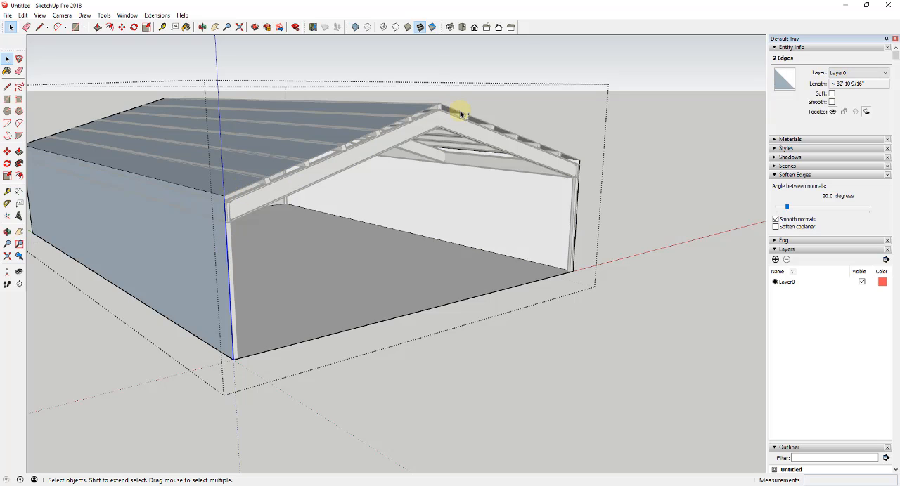
{"action": "key", "text": "f"}
{"action": "left_click", "coordinate": [576, 212]}
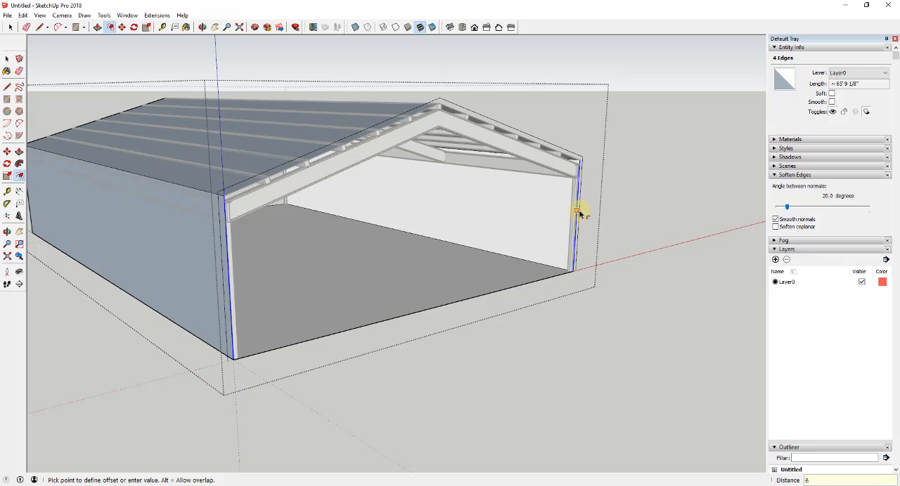
{"action": "key", "text": "Return"}
{"action": "key", "text": "space"}
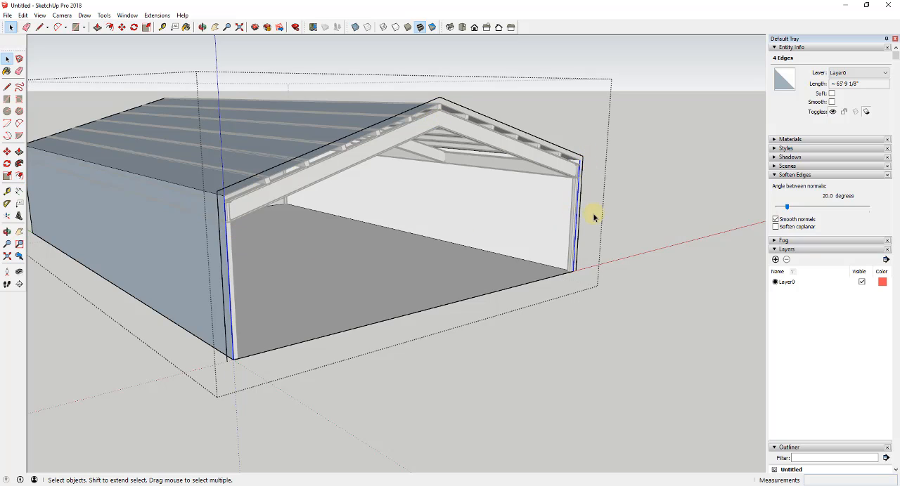
- Close the offset outline with short lines across the foot of both side walls
{"action": "scroll", "coordinate": [203, 354], "scroll_direction": "up", "scroll_amount": 2}
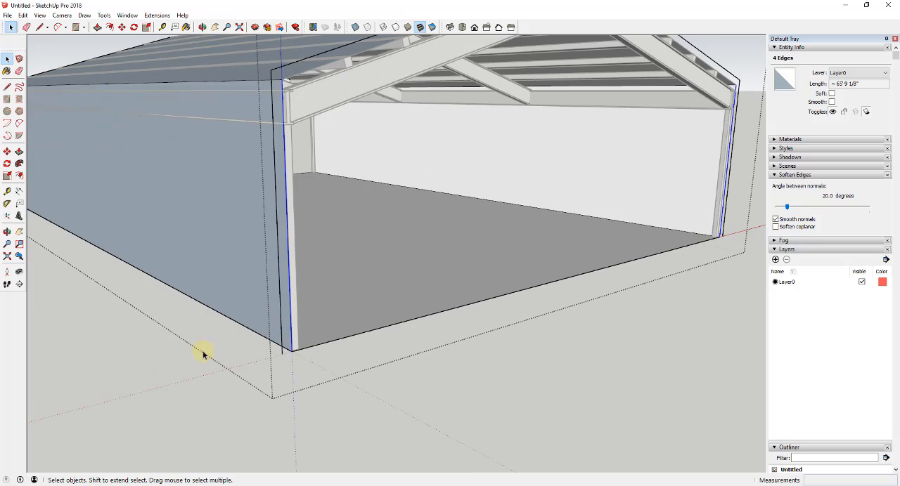
{"action": "key", "text": "l"}
{"action": "left_click", "coordinate": [291, 351]}
{"action": "left_click", "coordinate": [283, 354]}
{"action": "key", "text": "space"}
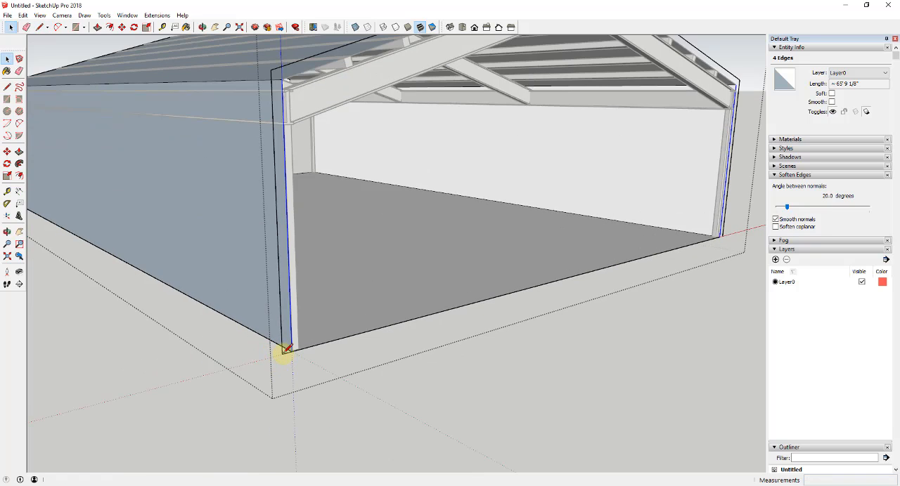
{"action": "key", "text": "l"}
{"action": "left_click", "coordinate": [719, 237]}
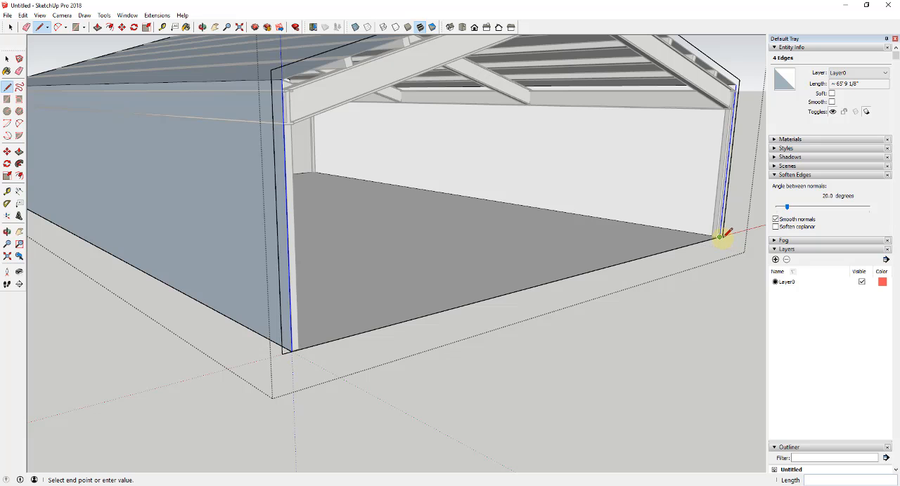
{"action": "left_click", "coordinate": [722, 237]}
{"action": "key", "text": "space"}
- Extrude the 6" wall and roof profile along the building's full length with Push/Pull, and leave the shell's editing
{"action": "scroll", "coordinate": [477, 263], "scroll_direction": "down", "scroll_amount": 3}
{"action": "middle_click_drag", "start_coordinate": [474, 257], "coordinate": [494, 206]}
{"action": "key", "text": "p"}
{"action": "left_click", "coordinate": [468, 145]}
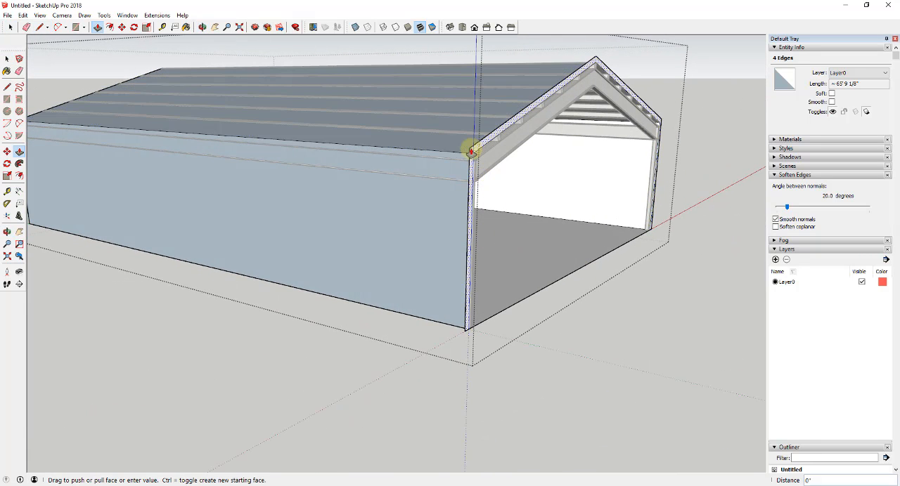
{"action": "scroll", "coordinate": [372, 156], "scroll_direction": "down", "scroll_amount": 4}
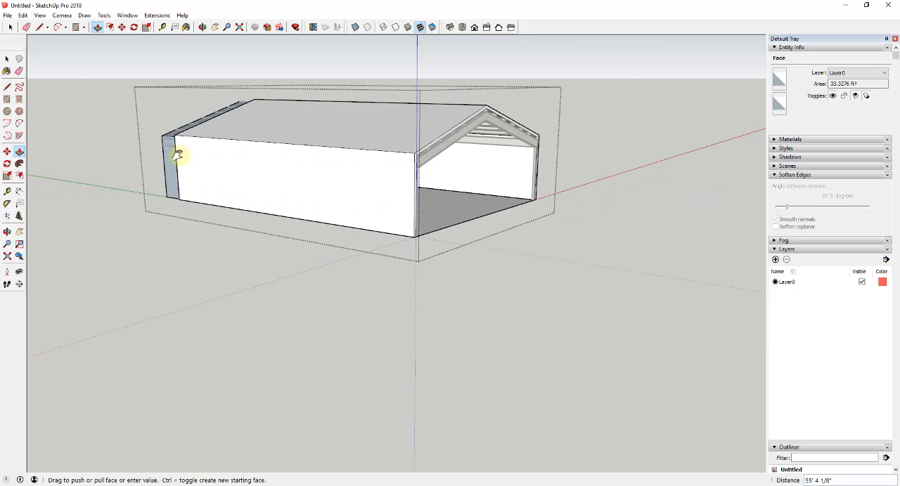
{"action": "middle_click_drag", "start_coordinate": [179, 150], "coordinate": [729, 176]}
{"action": "key", "text": "Escape"}
{"action": "key", "text": "ctrl"}
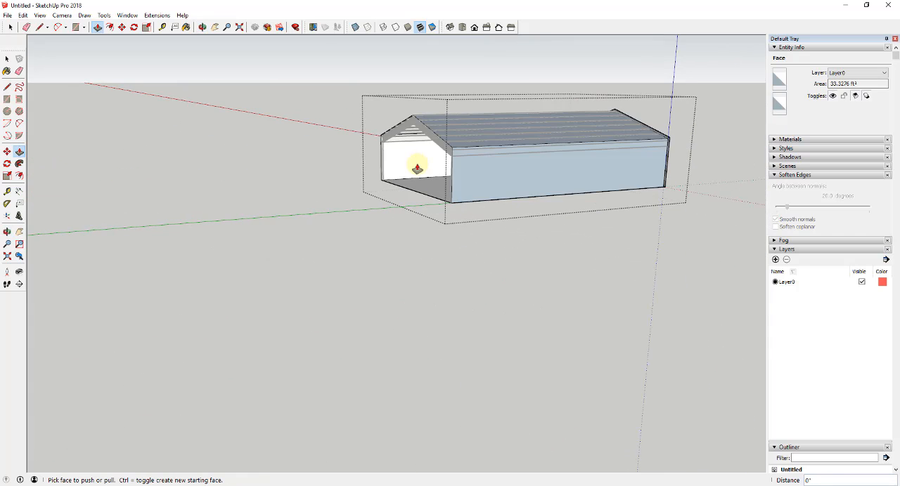
{"action": "left_click", "coordinate": [416, 170]}
{"action": "middle_click_drag", "start_coordinate": [383, 199], "coordinate": [436, 151]}
{"action": "key", "text": "space"}
{"action": "scroll", "coordinate": [457, 119], "scroll_direction": "up", "scroll_amount": 4}
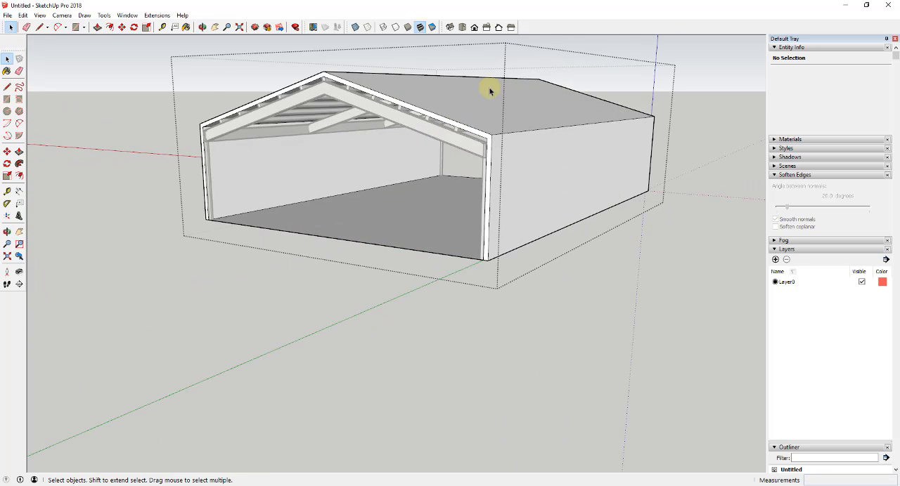
{"action": "middle_click_drag", "start_coordinate": [685, 124], "coordinate": [113, 113]}
{"action": "middle_click_drag", "start_coordinate": [722, 187], "coordinate": [421, 201]}
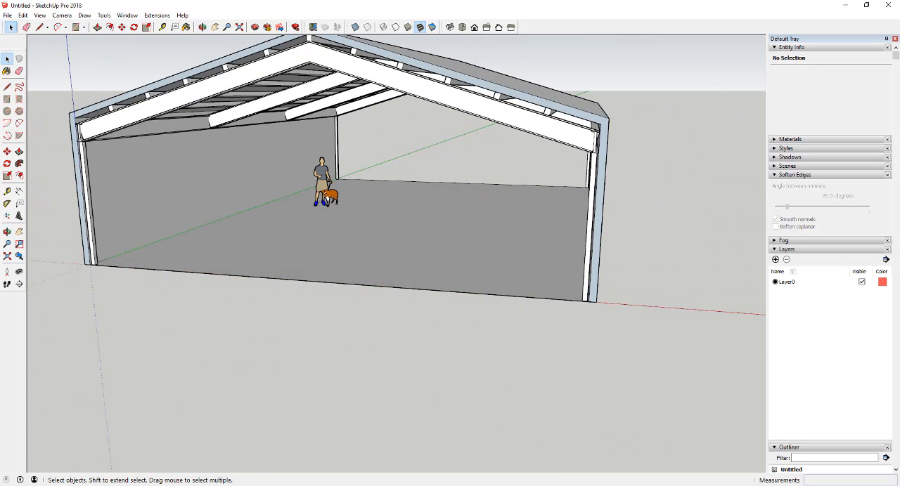
- Position the camera on the floor near the open end and look around at the roof framing and side wall
{"action": "left_click", "coordinate": [7, 272]}
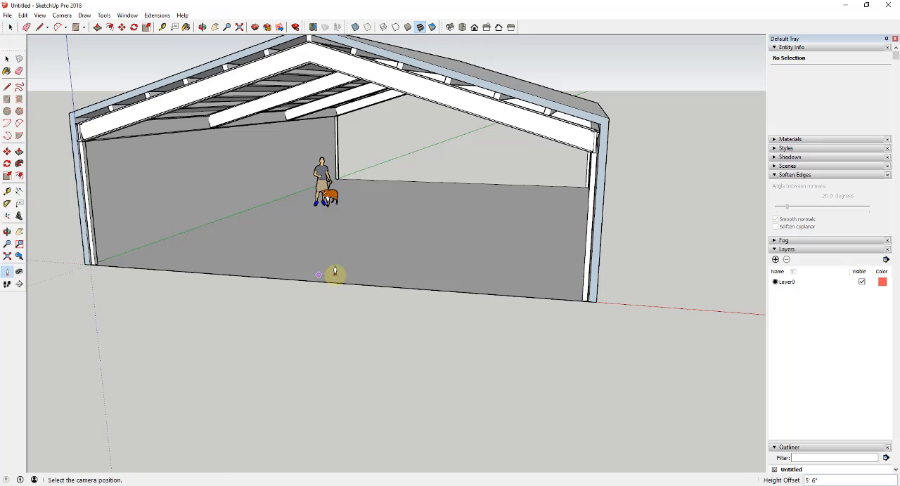
{"action": "left_click", "coordinate": [333, 268]}
{"action": "left_click_drag", "start_coordinate": [331, 200], "coordinate": [327, 143]}
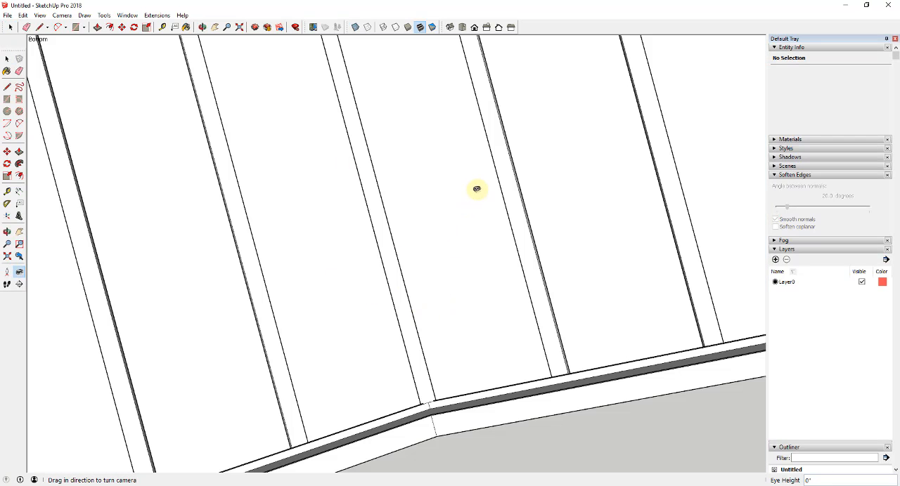
{"action": "left_click_drag", "start_coordinate": [476, 188], "coordinate": [491, 280]}
{"action": "left_click_drag", "start_coordinate": [347, 158], "coordinate": [192, 68]}
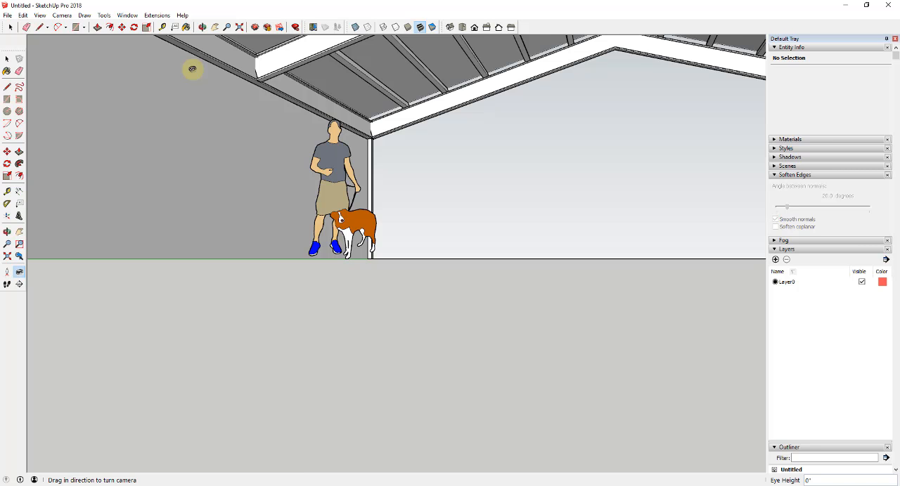
- Set the camera's eye height to 6' and look around toward the open gable end
{"action": "type", "text": "6'"}
{"action": "key", "text": "Return"}
{"action": "left_click_drag", "start_coordinate": [366, 278], "coordinate": [588, 312]}
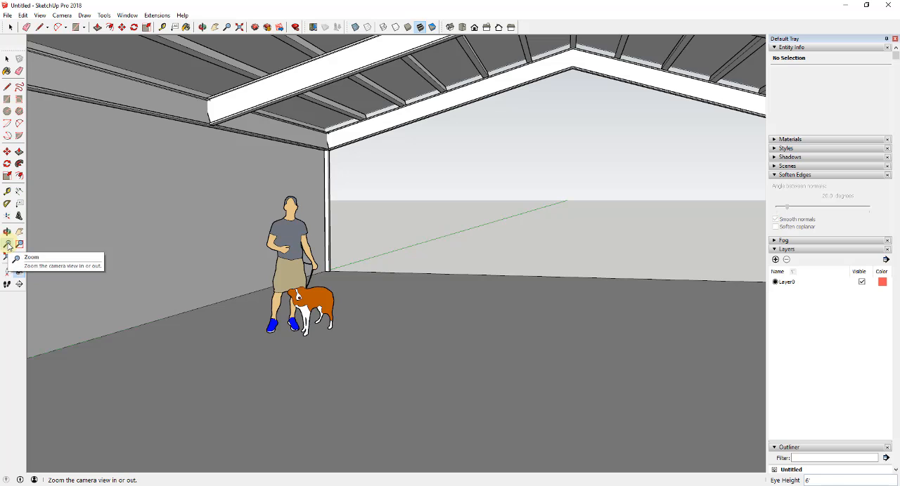
- Widen the camera's field of view to 65 degrees and turn the view to take in the interior
{"action": "left_click", "coordinate": [7, 244]}
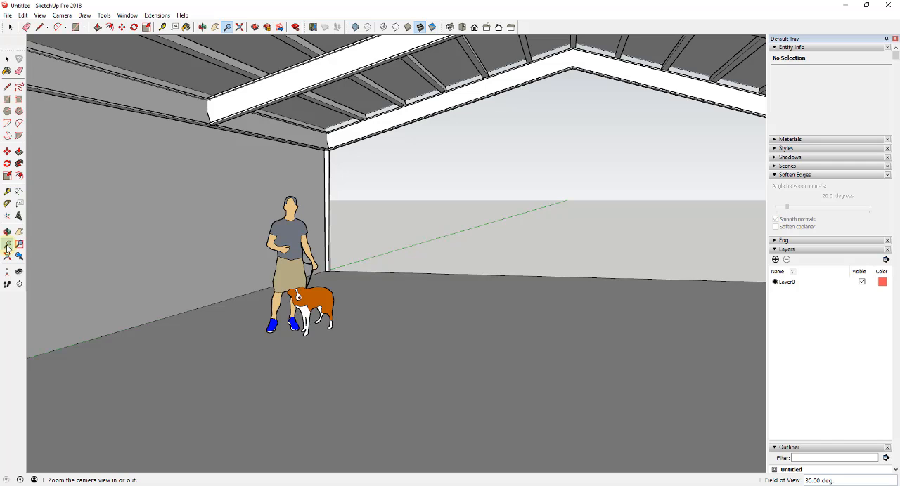
{"action": "type", "text": "65"}
{"action": "key", "text": "Return"}
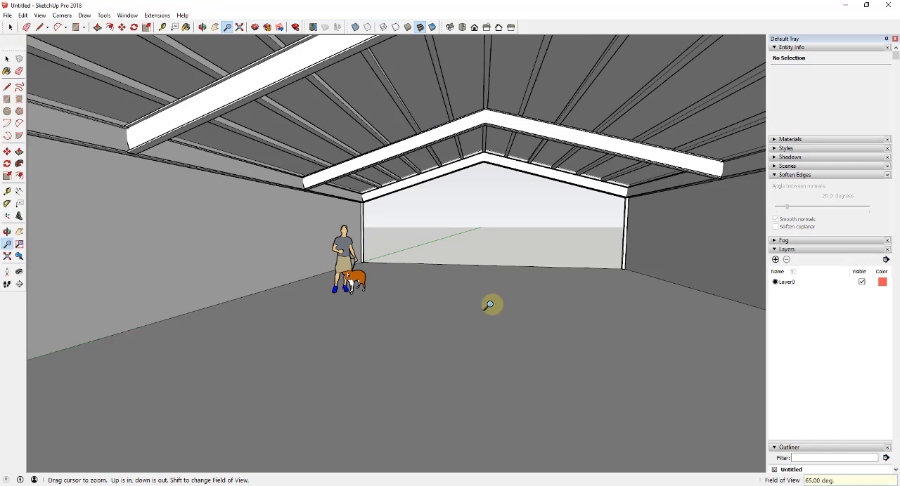
{"action": "left_click_drag", "start_coordinate": [490, 305], "coordinate": [497, 288]}
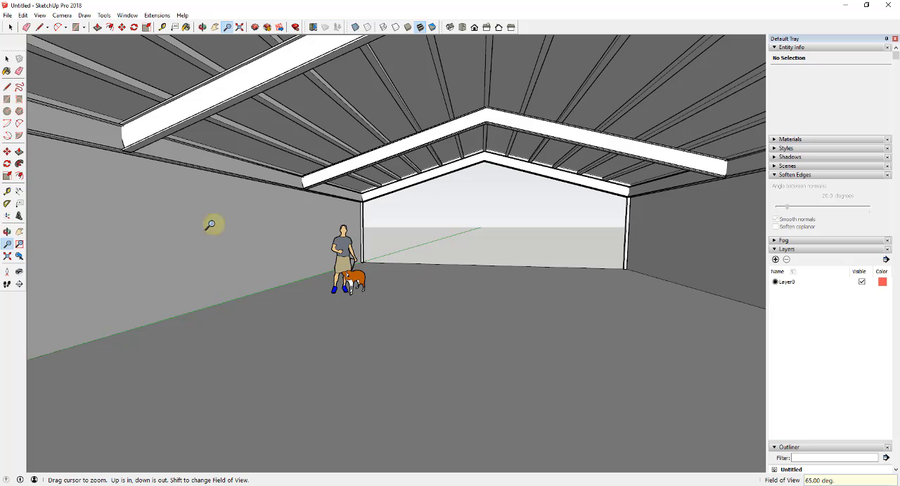
{"action": "left_click", "coordinate": [19, 272]}
{"action": "left_click_drag", "start_coordinate": [371, 311], "coordinate": [314, 321]}
{"action": "key", "text": "space"}
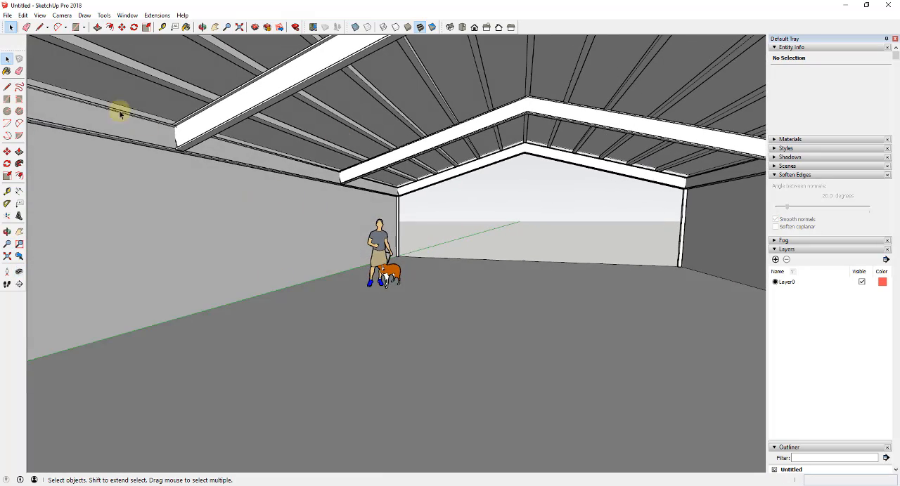
- Unhide all hidden geometry inside the building shell group to restore the far gable end wall
{"action": "left_click", "coordinate": [22, 15]}
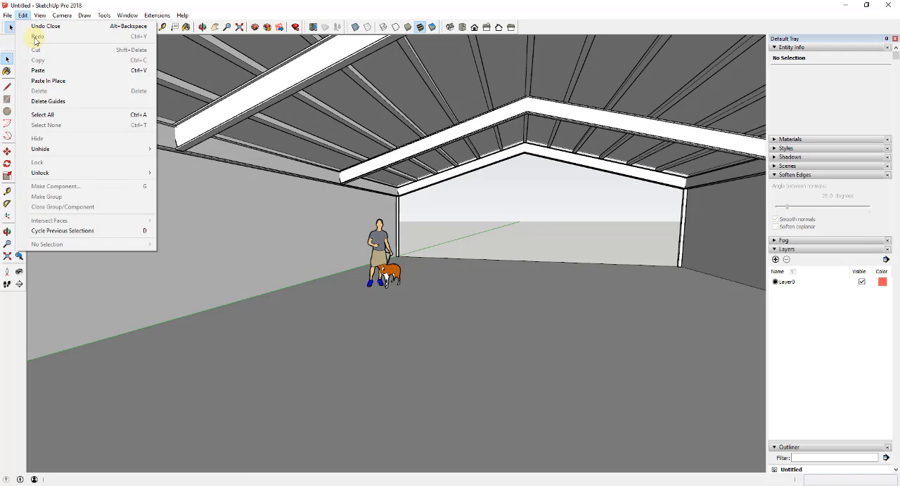
{"action": "mouse_move", "coordinate": [54, 148]}
{"action": "left_click", "coordinate": [175, 169]}
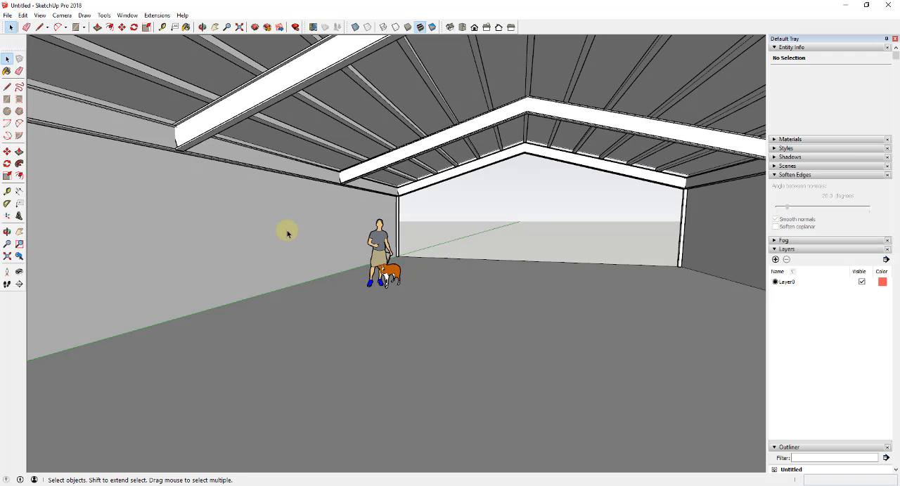
{"action": "left_click", "coordinate": [23, 16]}
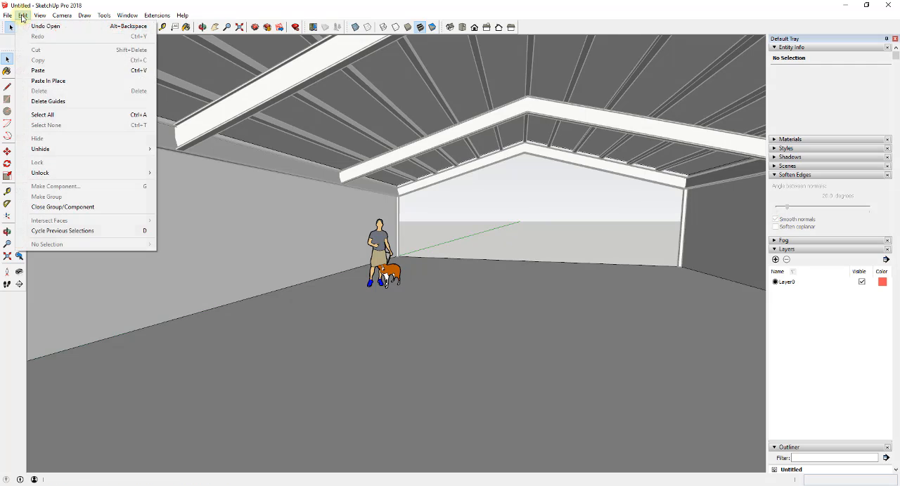
{"action": "mouse_move", "coordinate": [56, 148]}
{"action": "left_click", "coordinate": [197, 170]}
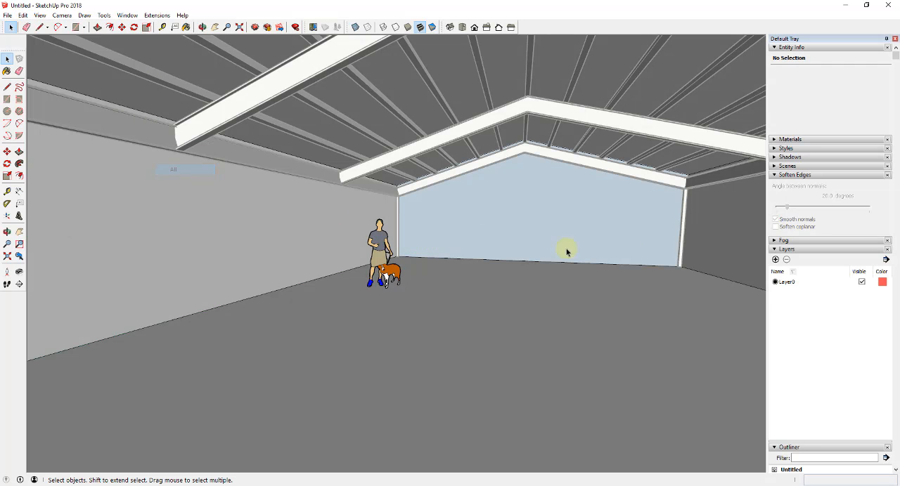
- Reverse the far gable end wall's face so its front side faces the interior, and look around the room
{"action": "right_click", "coordinate": [561, 224]}
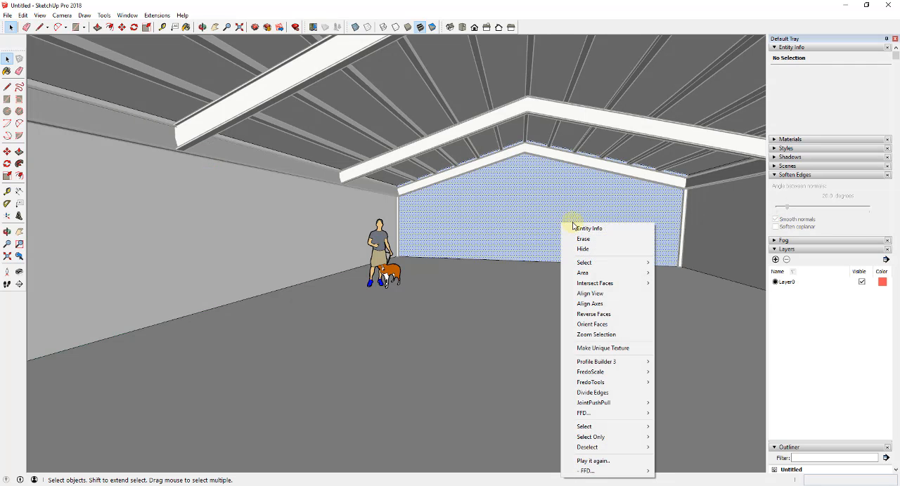
{"action": "left_click", "coordinate": [604, 320]}
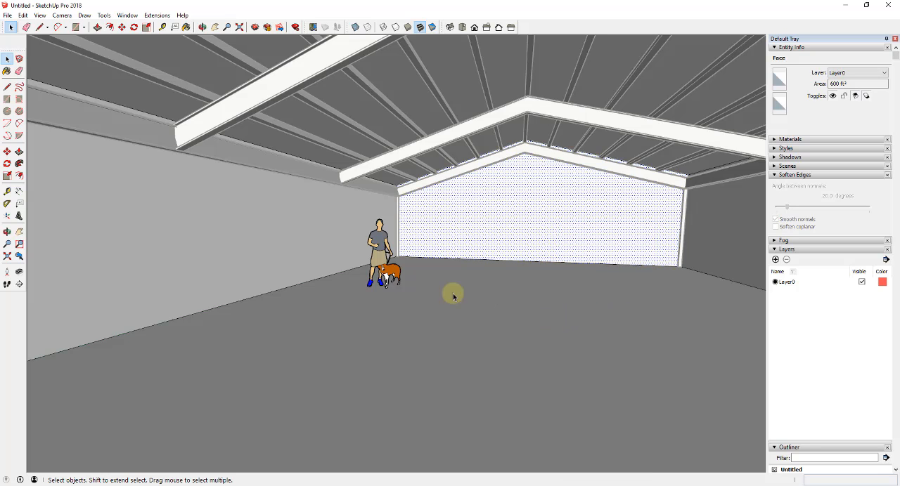
{"action": "left_click", "coordinate": [7, 273]}
{"action": "left_click", "coordinate": [381, 302]}
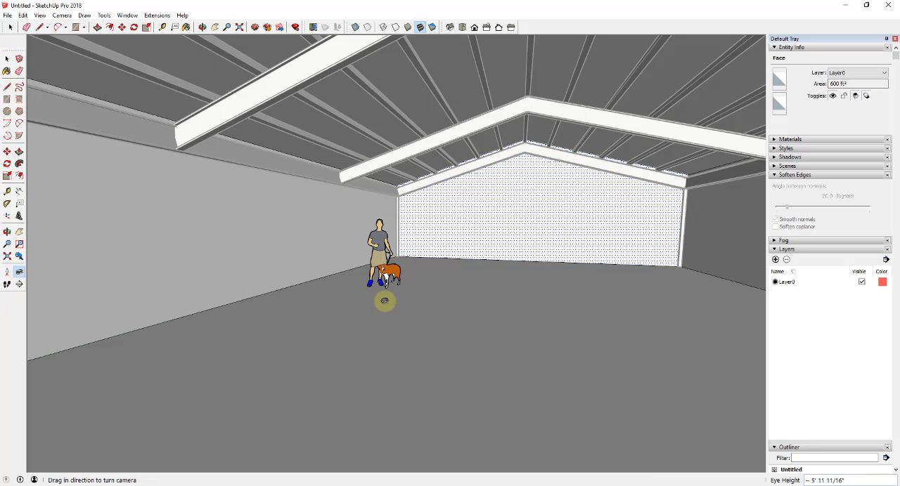
{"action": "mouse_move", "coordinate": [381, 301]}
{"action": "left_mouse_down"}
{"action": "mouse_move", "coordinate": [682, 302]}
{"action": "mouse_move", "coordinate": [227, 302]}
{"action": "mouse_move", "coordinate": [386, 292]}
{"action": "left_mouse_up"}
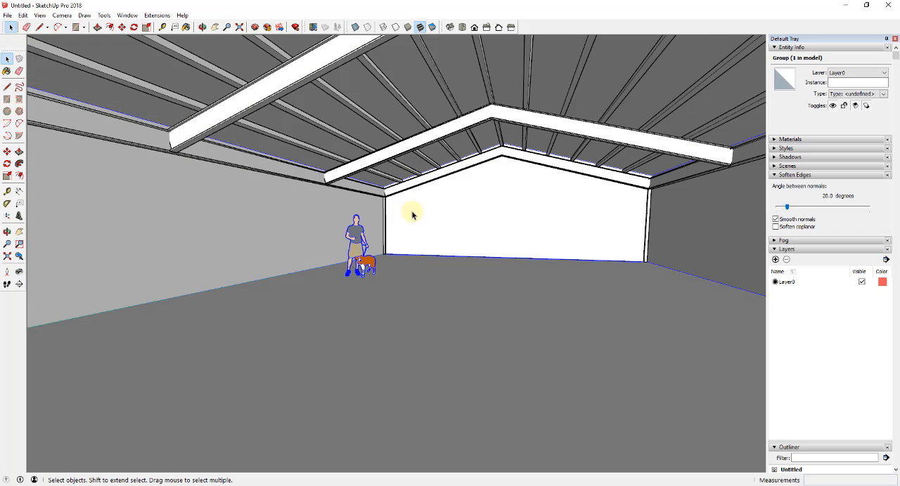
{"action": "middle_click_drag", "start_coordinate": [401, 169], "coordinate": [412, 169]}
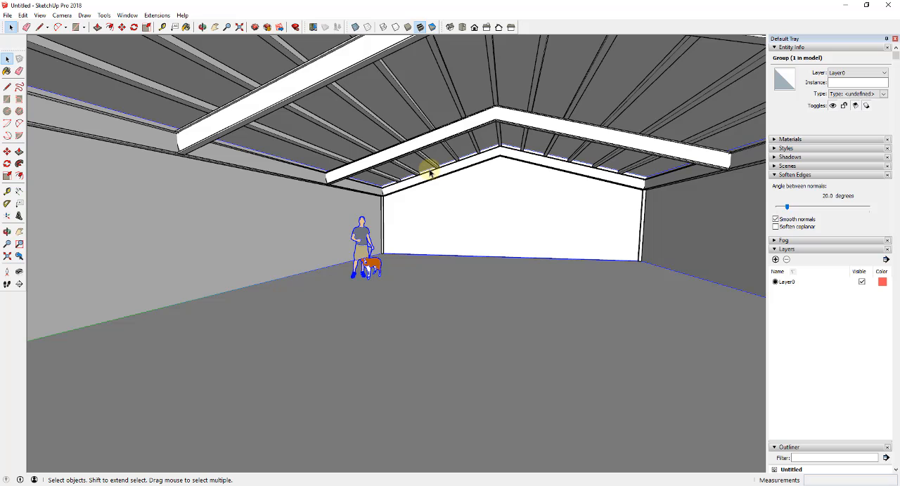
- Draw a line about 3' 1" long between two adjacent roof beams near the far gable wall
{"action": "scroll", "coordinate": [427, 172], "scroll_direction": "up", "scroll_amount": 5}
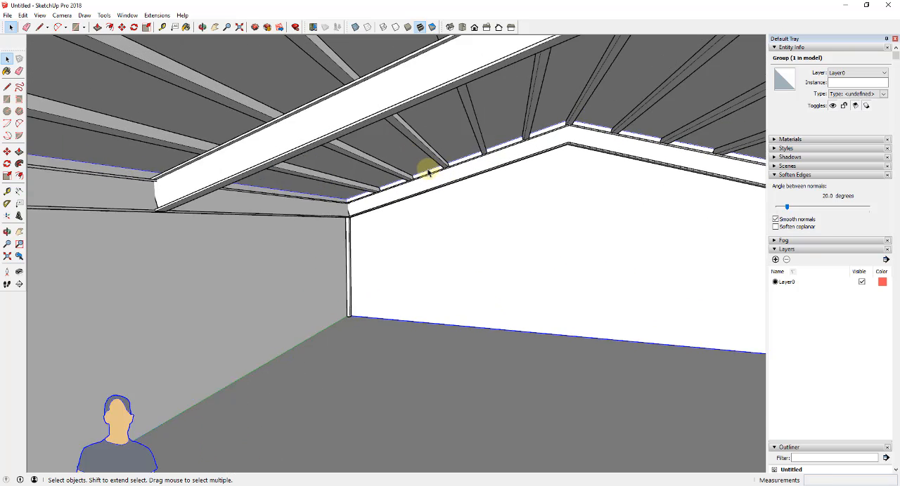
{"action": "key", "text": "l"}
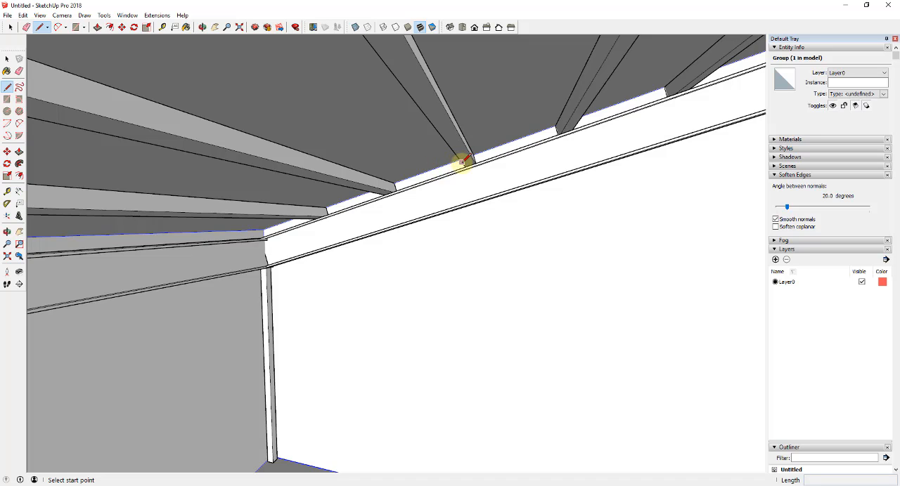
{"action": "left_click", "coordinate": [358, 183]}
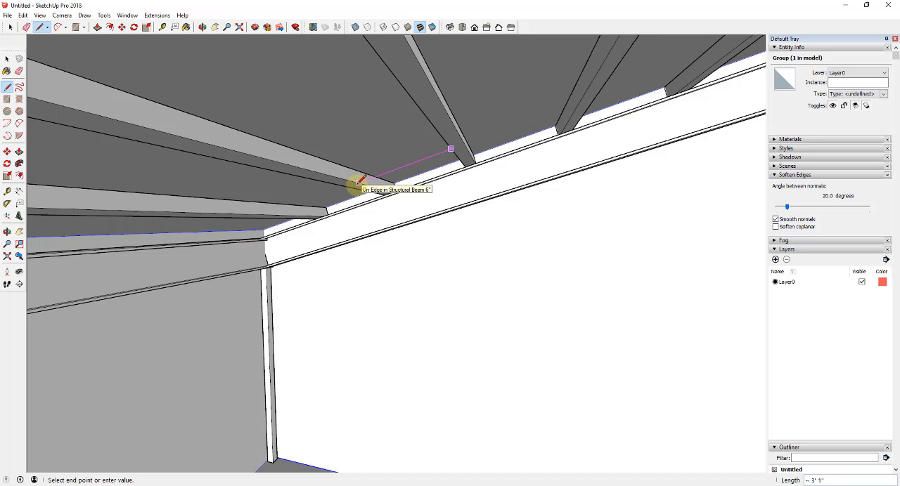
{"action": "key", "text": "Escape"}
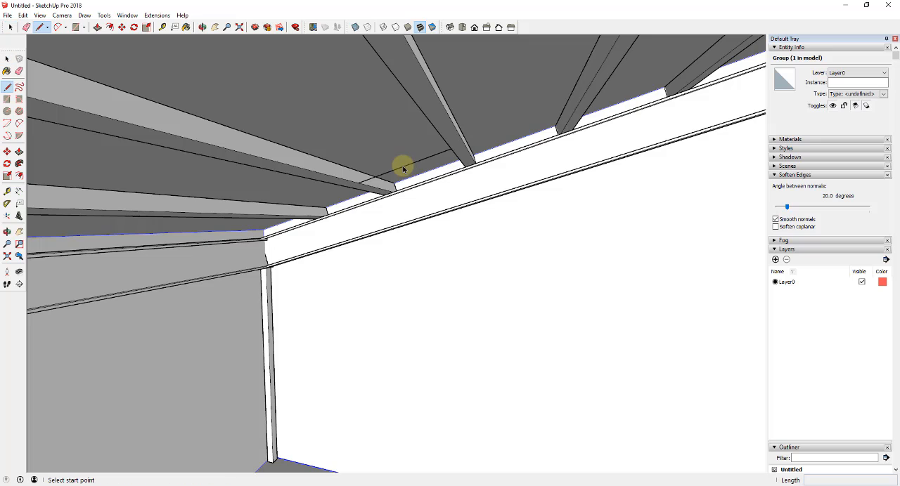
{"action": "scroll", "coordinate": [402, 166], "scroll_direction": "down", "scroll_amount": 1}
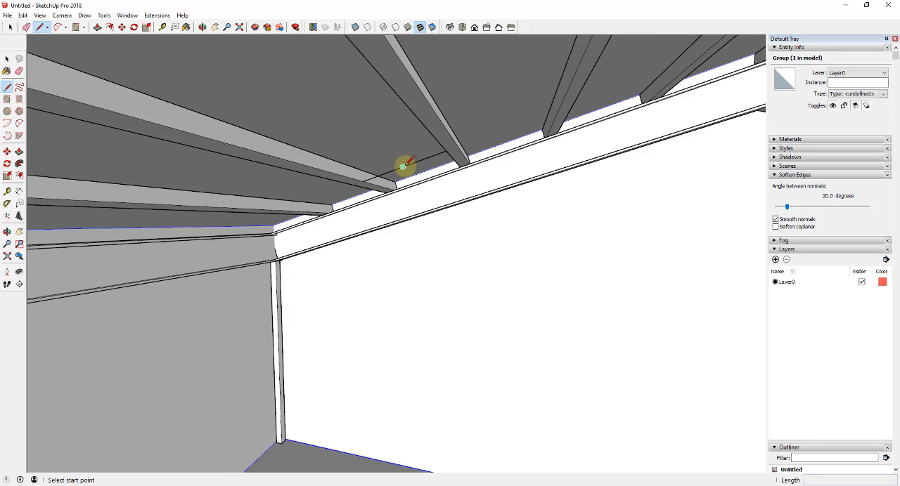
- Draw a vertical hanging line down from the midpoint of the line between the roof beams
{"action": "left_click", "coordinate": [402, 166]}
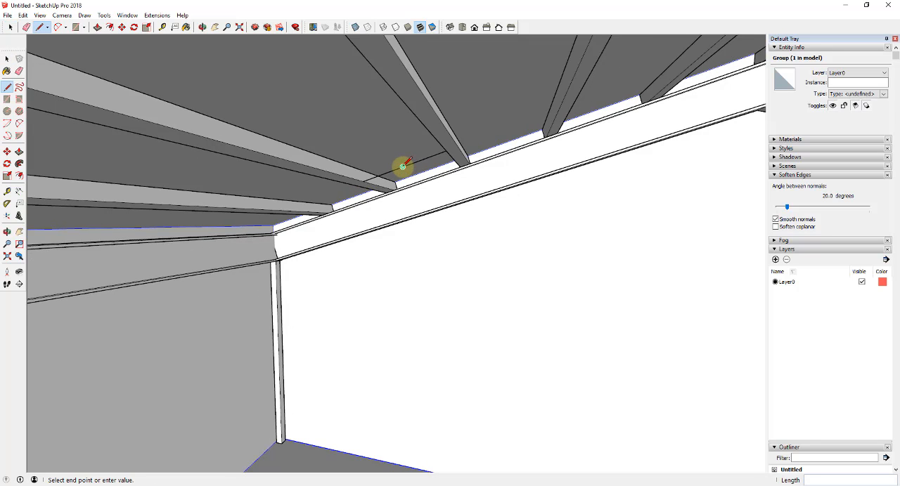
{"action": "middle_click_drag", "start_coordinate": [402, 167], "coordinate": [401, 116]}
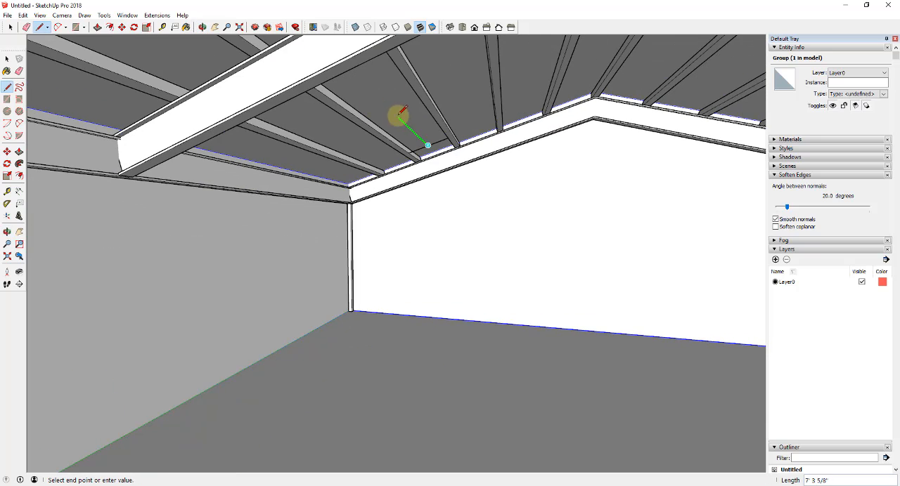
{"action": "mouse_move", "coordinate": [430, 188]}
{"action": "middle_mouse_down"}
{"action": "mouse_move", "coordinate": [468, 215]}
{"action": "mouse_move", "coordinate": [444, 192]}
{"action": "middle_mouse_up"}
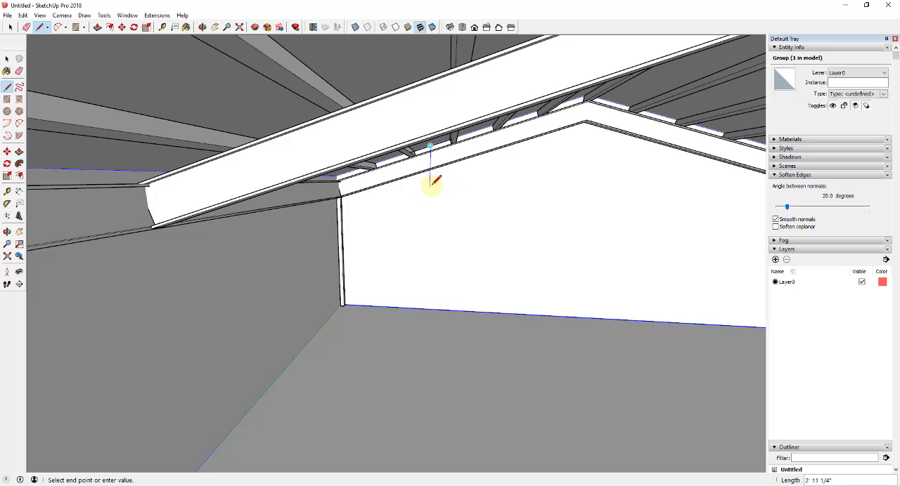
{"action": "middle_click_drag", "start_coordinate": [437, 183], "coordinate": [386, 177]}
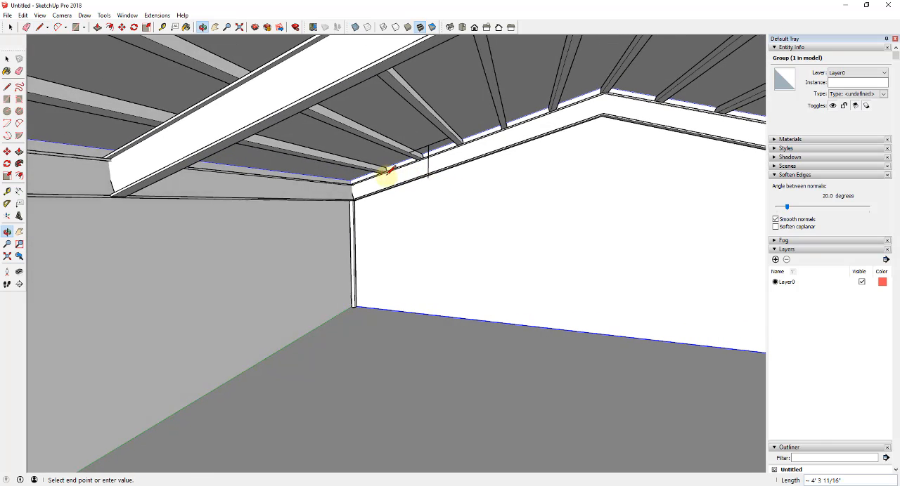
{"action": "key", "text": "space"}
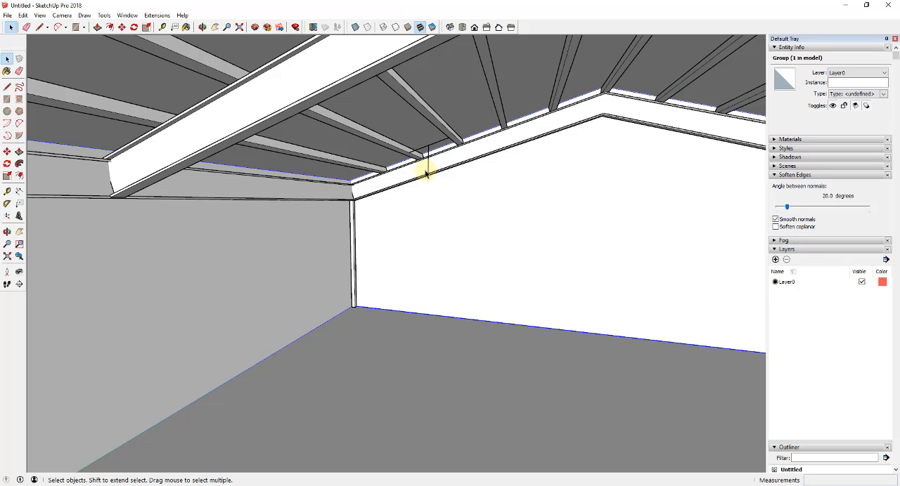
- Draw half of a light fixture profile 3" deep at the hanging line's lower end, and copy its three edges to the opposite side
{"action": "scroll", "coordinate": [415, 176], "scroll_direction": "up", "scroll_amount": 4}
{"action": "middle_click_drag", "start_coordinate": [426, 187], "coordinate": [453, 191]}
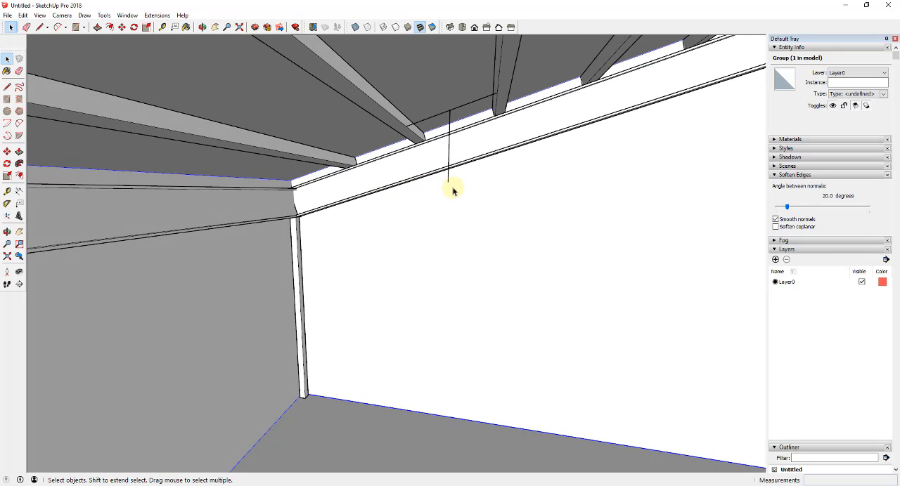
{"action": "key", "text": "l"}
{"action": "left_click", "coordinate": [448, 181]}
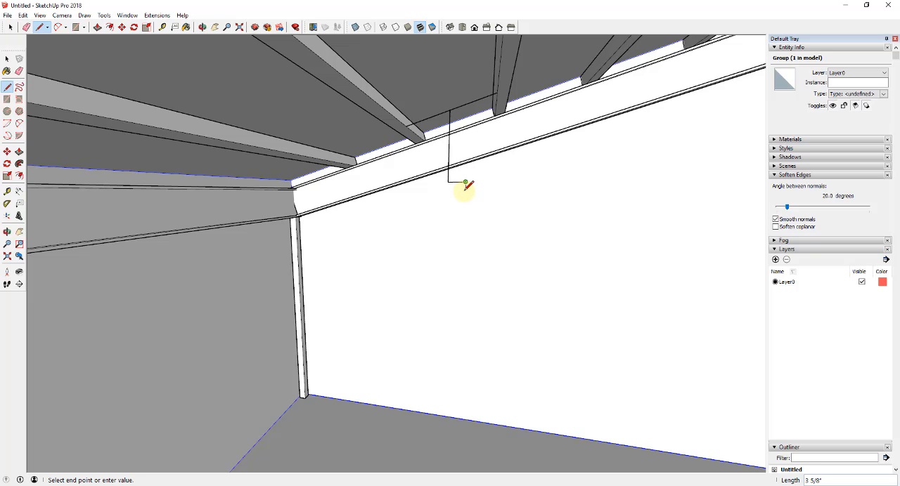
{"action": "scroll", "coordinate": [468, 184], "scroll_direction": "up", "scroll_amount": 3}
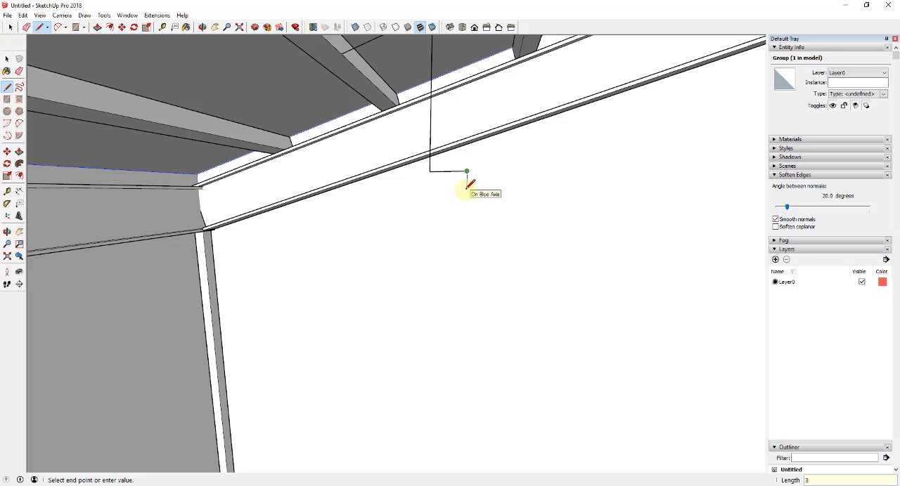
{"action": "key", "text": "m"}
{"action": "left_click", "coordinate": [466, 172]}
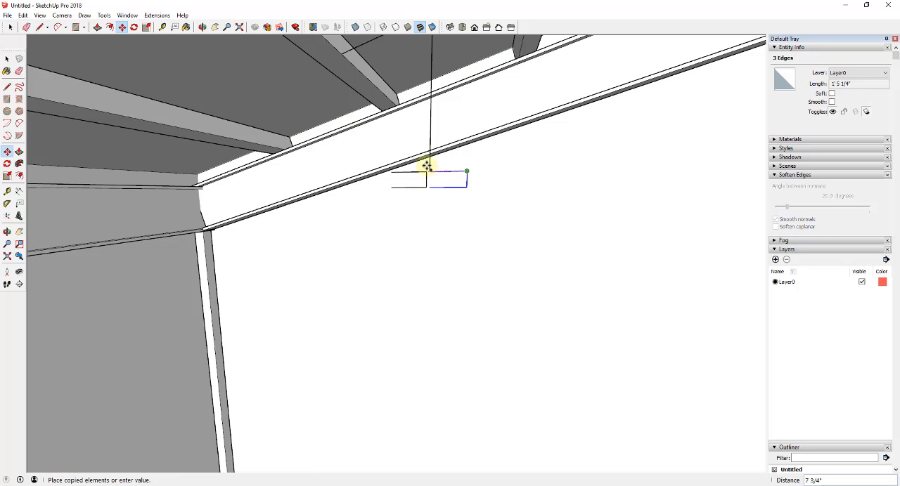
{"action": "left_click", "coordinate": [429, 172]}
- Extrude the rectangular fixture profile about 55' 6" along the building's length toward the opposite gable end
{"action": "key", "text": "p"}
{"action": "scroll", "coordinate": [443, 183], "scroll_direction": "down", "scroll_amount": 5}
{"action": "key", "text": "space"}
{"action": "key", "text": "p"}
{"action": "left_click", "coordinate": [429, 170]}
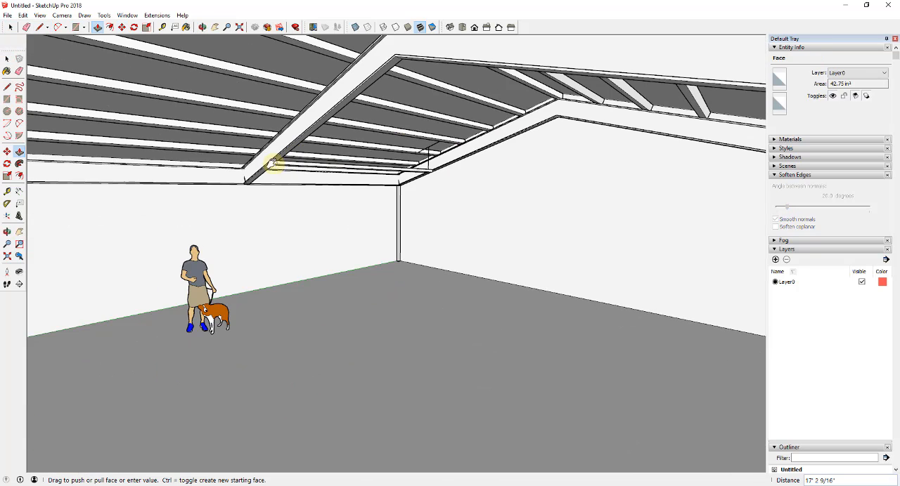
{"action": "middle_click_drag", "start_coordinate": [273, 163], "coordinate": [605, 140]}
{"action": "middle_click_drag", "start_coordinate": [426, 183], "coordinate": [263, 82]}
{"action": "scroll", "coordinate": [595, 147], "scroll_direction": "up", "scroll_amount": 5}
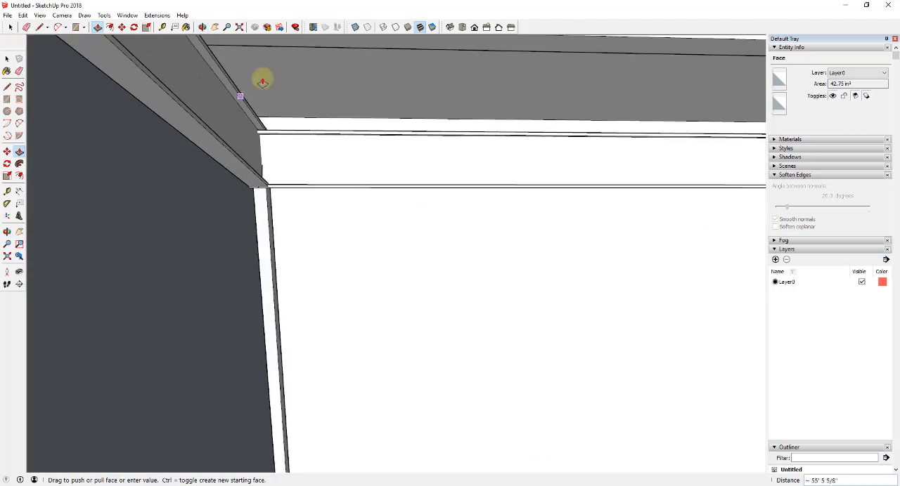
{"action": "left_click", "coordinate": [262, 82]}
- Adjust the light fixture's length with Push/Pull and hide the surrounding building shell
{"action": "key", "text": "space"}
{"action": "triple_click", "coordinate": [428, 161]}
{"action": "scroll", "coordinate": [520, 178], "scroll_direction": "down", "scroll_amount": 10}
{"action": "key", "text": "p"}
{"action": "left_click", "coordinate": [520, 179]}
{"action": "middle_click_drag", "start_coordinate": [520, 178], "coordinate": [516, 145]}
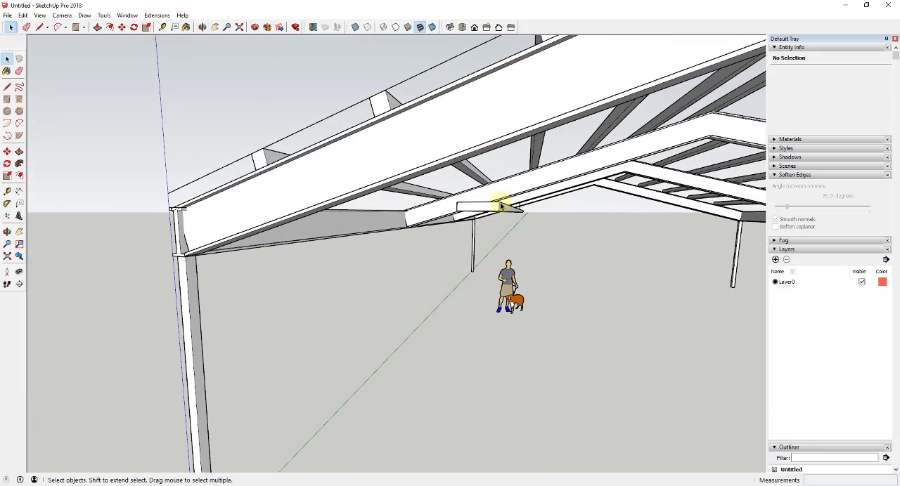
- Select the whole light fixture together with its connected hanging lines and make it a group
{"action": "middle_click_drag", "start_coordinate": [491, 217], "coordinate": [443, 215]}
{"action": "scroll", "coordinate": [497, 223], "scroll_direction": "up", "scroll_amount": 2}
{"action": "triple_click", "coordinate": [444, 215]}
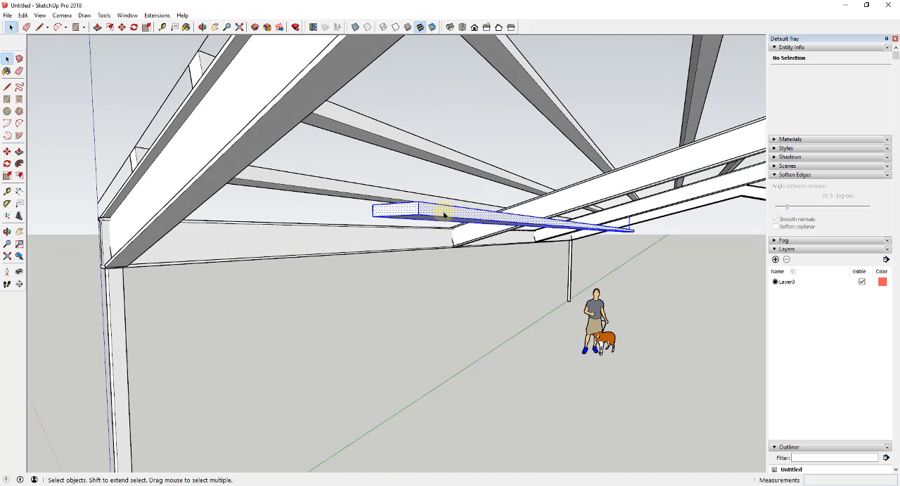
{"action": "right_click", "coordinate": [443, 214]}
{"action": "left_click", "coordinate": [478, 294]}
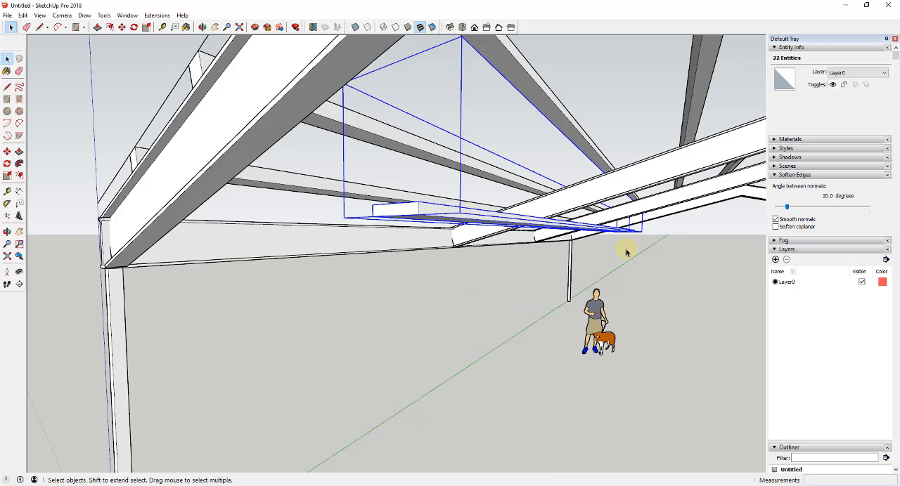
- Open the light fixture group for editing and extend its far end face past the hanging line
{"action": "middle_click_drag", "start_coordinate": [626, 251], "coordinate": [518, 230]}
{"action": "scroll", "coordinate": [645, 232], "scroll_direction": "up", "scroll_amount": 6}
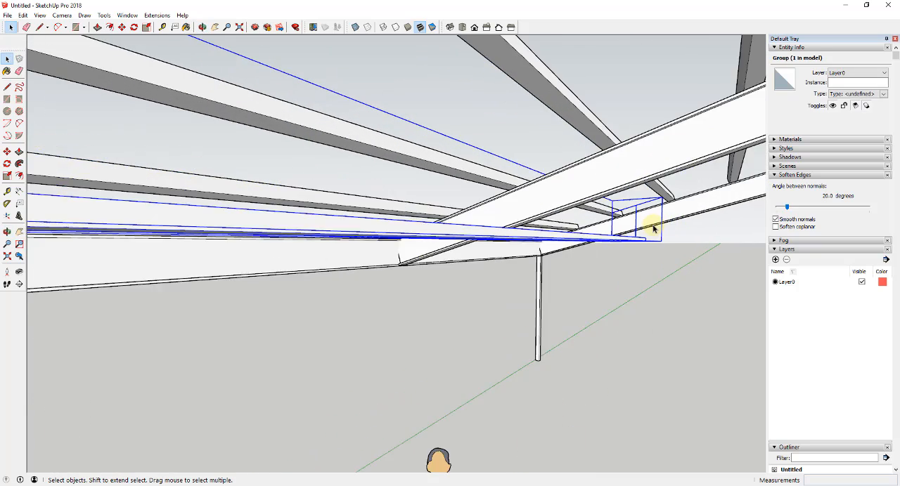
{"action": "double_click", "coordinate": [631, 219]}
{"action": "triple_click", "coordinate": [633, 217]}
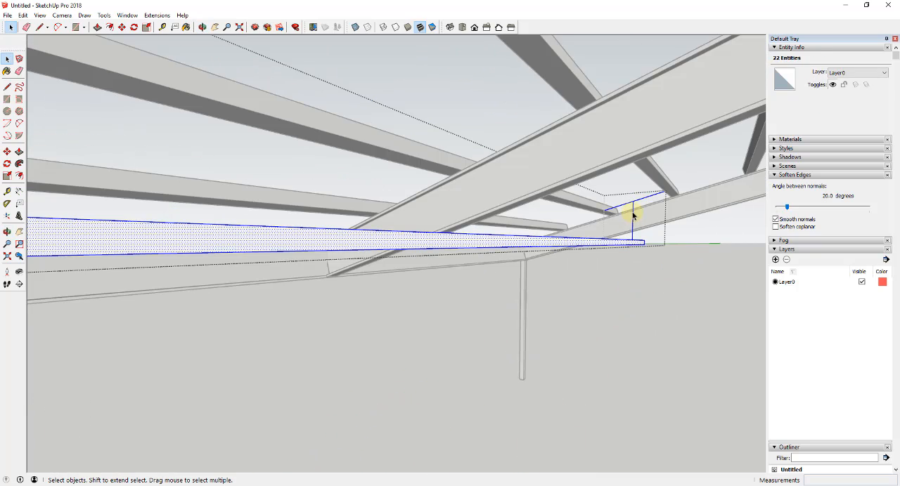
{"action": "left_click", "coordinate": [632, 213]}
{"action": "middle_click_drag", "start_coordinate": [632, 213], "coordinate": [600, 187]}
{"action": "middle_click_drag", "start_coordinate": [658, 179], "coordinate": [485, 289]}
{"action": "key", "text": "p"}
{"action": "left_click", "coordinate": [414, 264]}
{"action": "left_click", "coordinate": [436, 265]}
- Draw a circle of 1 5/8" radius on the fixture's top face, centred on the lower end of the hanging line
{"action": "key", "text": "c"}
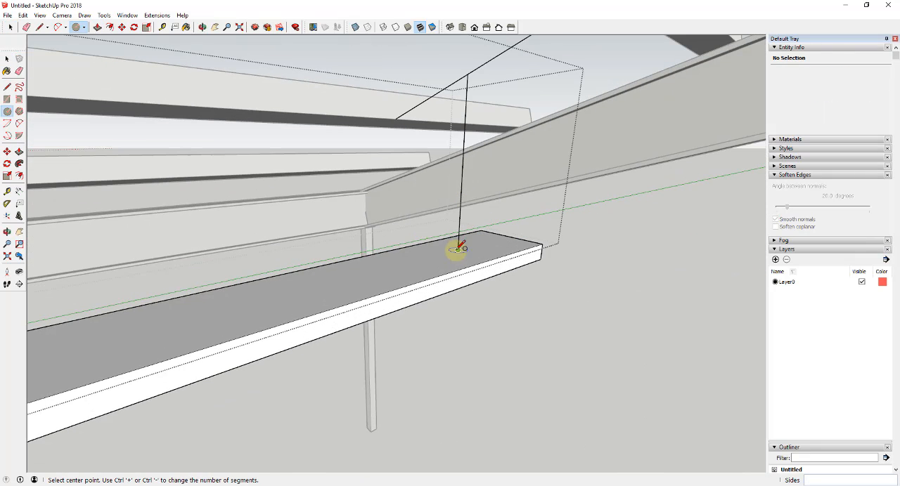
{"action": "left_click", "coordinate": [457, 250]}
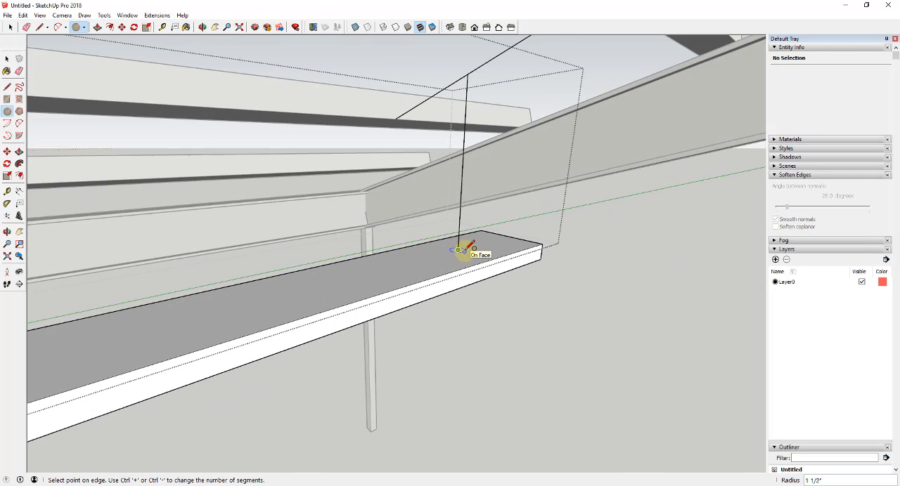
{"action": "key", "text": "space"}
{"action": "key", "text": "c"}
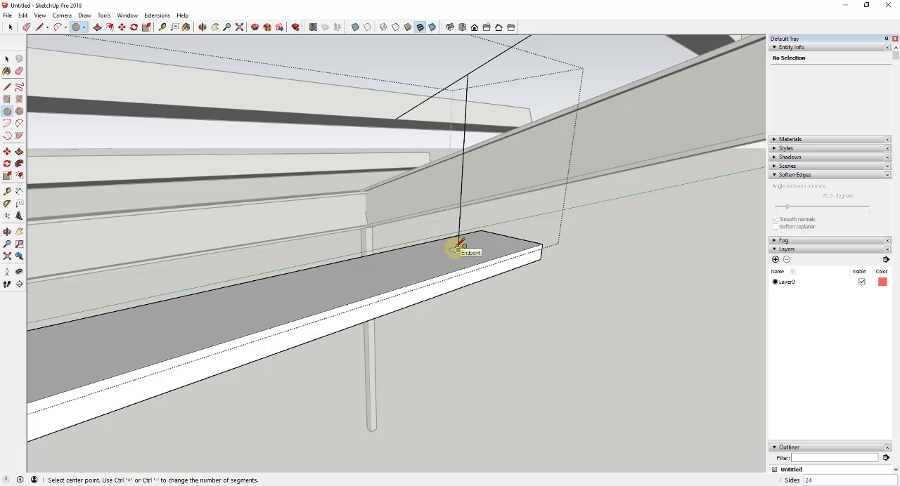
{"action": "left_click", "coordinate": [457, 249]}
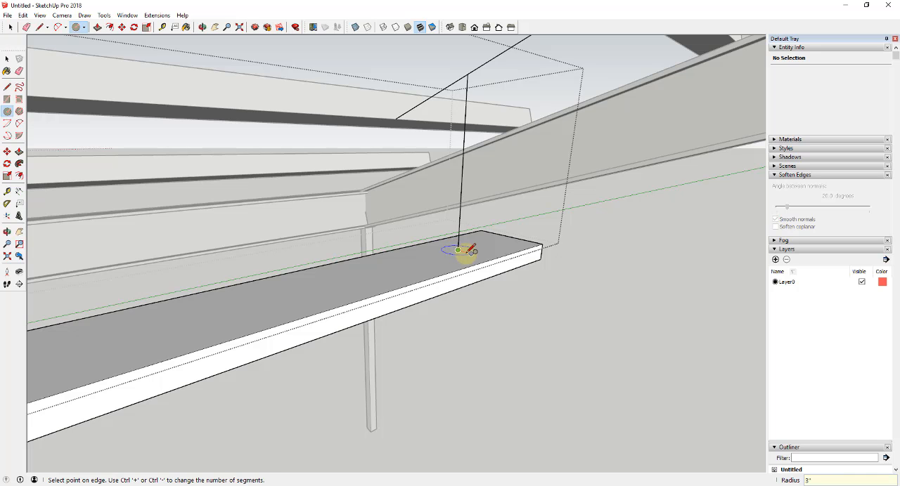
{"action": "middle_click_drag", "start_coordinate": [463, 251], "coordinate": [465, 249]}
{"action": "left_click", "coordinate": [462, 250]}
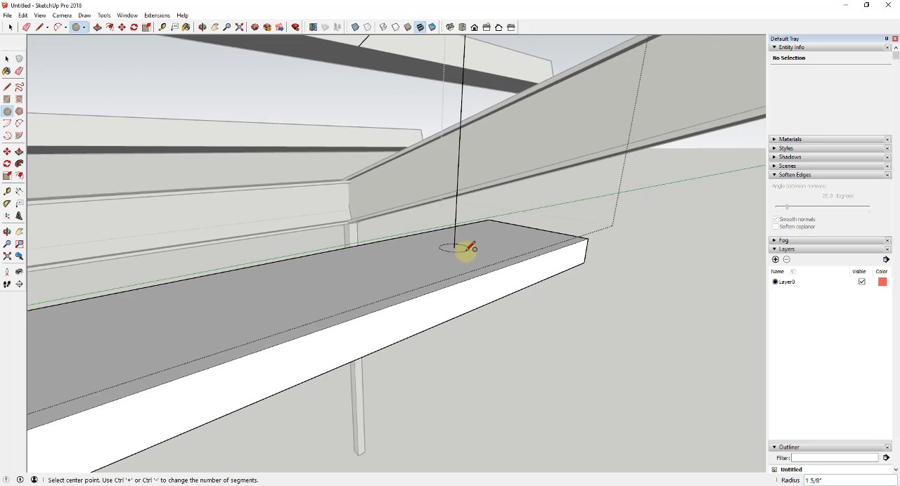
- Extrude the circle upward about 2' 4" to the line between the roof beams as a hanger rod
{"action": "key", "text": "space"}
{"action": "scroll", "coordinate": [459, 248], "scroll_direction": "down", "scroll_amount": 4}
{"action": "key", "text": "p"}
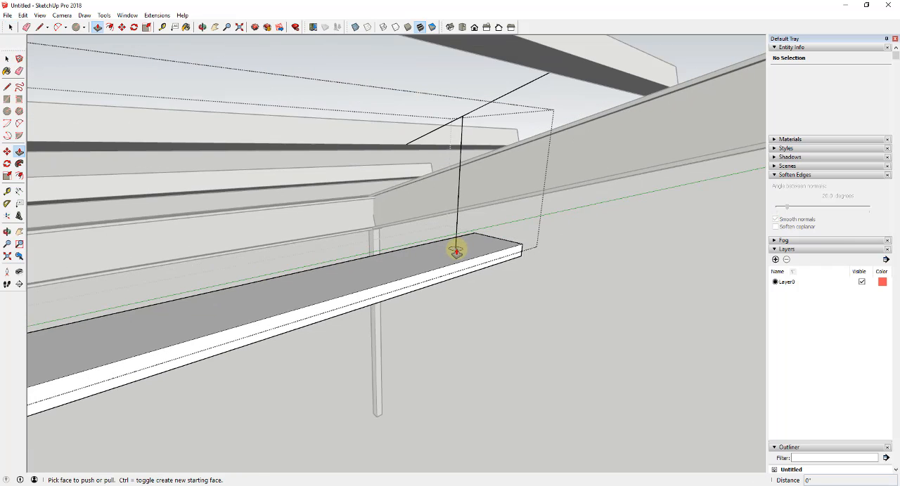
{"action": "left_click_drag", "start_coordinate": [459, 247], "coordinate": [459, 139]}
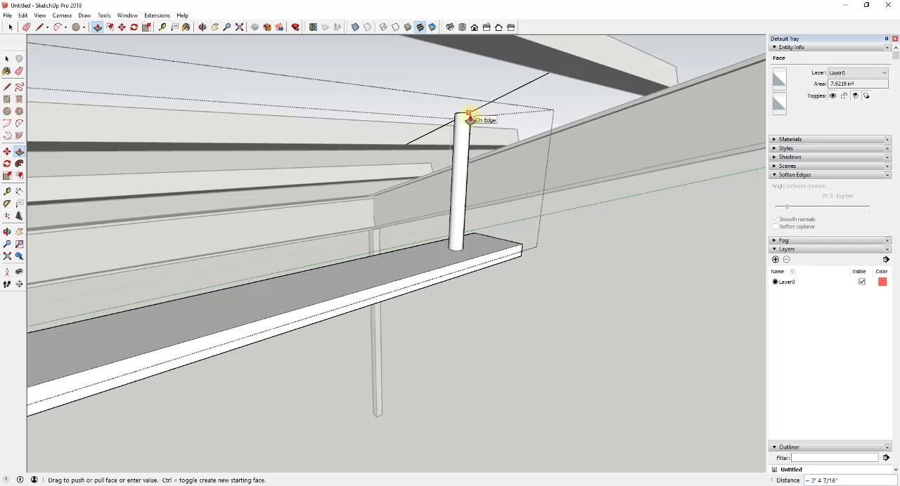
{"action": "left_click", "coordinate": [468, 119]}
- Undo the extrusion of the hanger rod
{"action": "key", "text": "space"}
{"action": "middle_click_drag", "start_coordinate": [474, 155], "coordinate": [456, 147]}
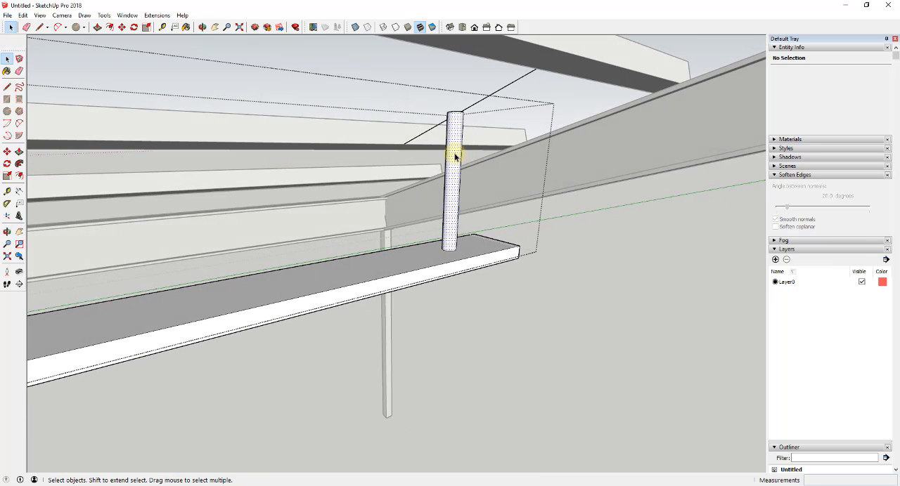
{"action": "triple_click", "coordinate": [455, 156]}
{"action": "left_click", "coordinate": [459, 158]}
{"action": "key", "text": "ctrl+z"}
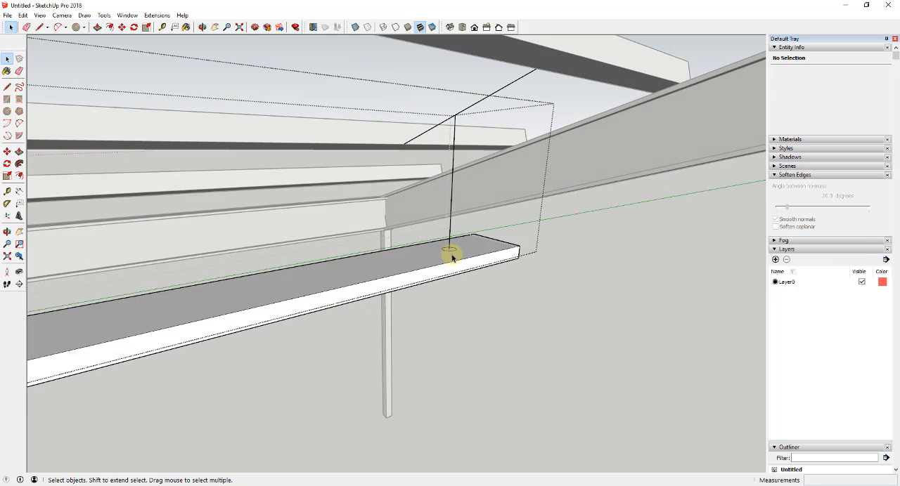
- Draw a smaller circle on the fixture's top face, centred on the lower end of the hanging line
{"action": "scroll", "coordinate": [452, 259], "scroll_direction": "up", "scroll_amount": 3}
{"action": "middle_click_drag", "start_coordinate": [449, 246], "coordinate": [454, 261]}
{"action": "key", "text": "c"}
{"action": "left_click", "coordinate": [451, 258]}
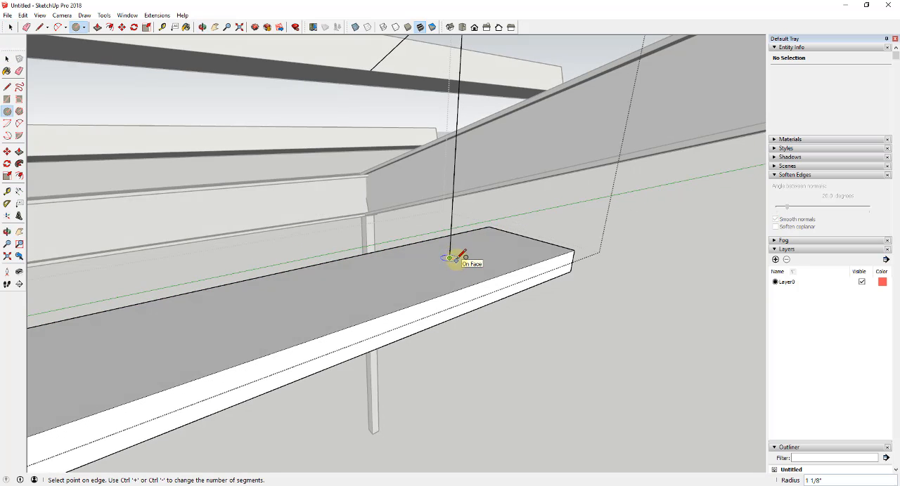
{"action": "key", "text": "space"}
- Make the small circle a component named Light Hanger, replacing the selection with the component
{"action": "scroll", "coordinate": [451, 261], "scroll_direction": "up", "scroll_amount": 2}
{"action": "right_click", "coordinate": [451, 258]}
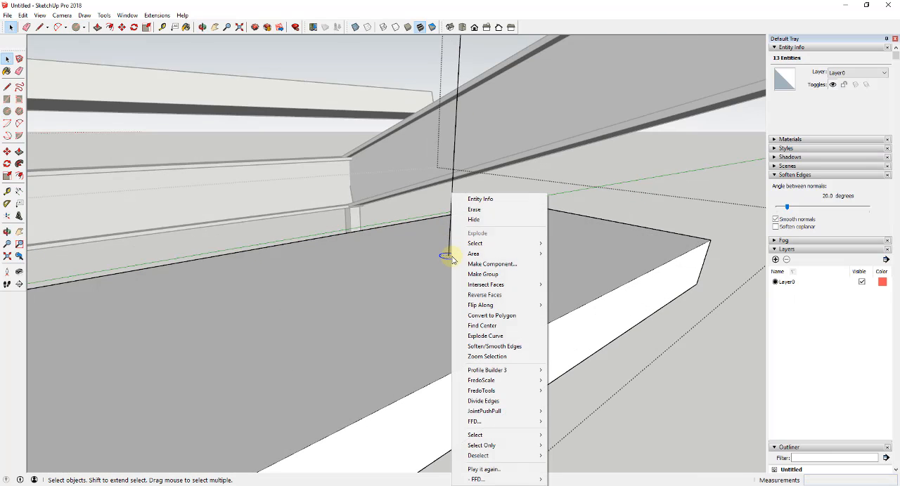
{"action": "left_click", "coordinate": [501, 263]}
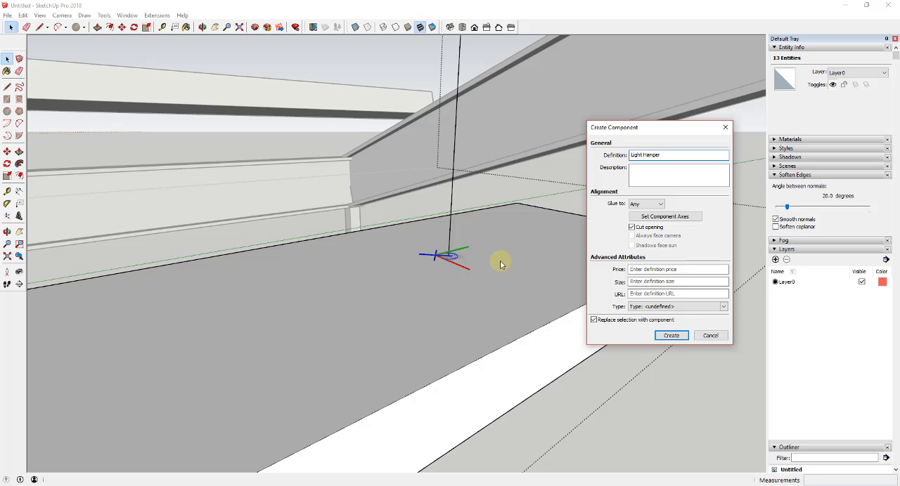
{"action": "left_click", "coordinate": [669, 336]}
- Extrude the circle inside the Light Hanger component about 2' 4" up to the line between the roof beams, and close the component
{"action": "middle_click_drag", "start_coordinate": [534, 288], "coordinate": [482, 262]}
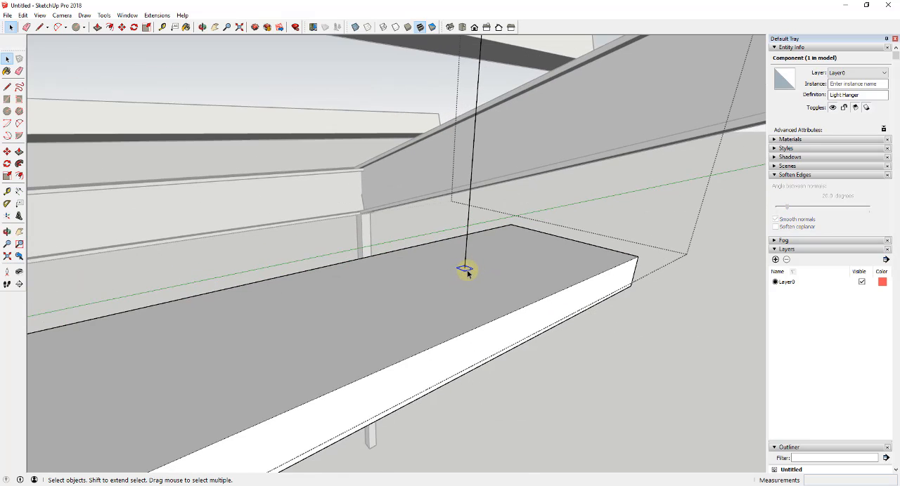
{"action": "double_click", "coordinate": [466, 271]}
{"action": "key", "text": "p"}
{"action": "left_click_drag", "start_coordinate": [466, 271], "coordinate": [469, 67]}
{"action": "middle_click_drag", "start_coordinate": [485, 76], "coordinate": [485, 180]}
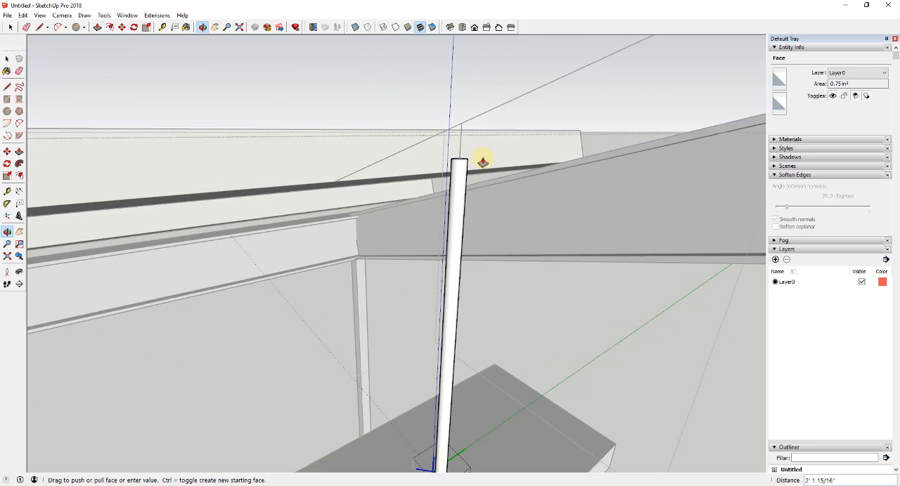
{"action": "left_click", "coordinate": [472, 121]}
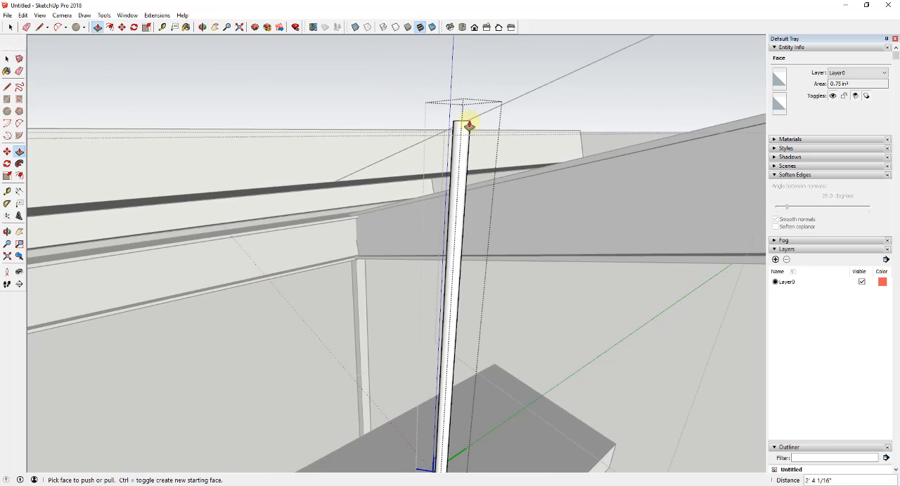
{"action": "key", "text": "space"}
{"action": "scroll", "coordinate": [478, 132], "scroll_direction": "down", "scroll_amount": 4}
{"action": "left_click", "coordinate": [494, 157]}
{"action": "middle_click_drag", "start_coordinate": [494, 157], "coordinate": [487, 230]}
{"action": "middle_click_drag", "start_coordinate": [423, 247], "coordinate": [512, 247]}
{"action": "left_click", "coordinate": [505, 288]}
- Copy the light hanger along the fixture's top face to make a row of three evenly spaced hangers
{"action": "scroll", "coordinate": [577, 251], "scroll_direction": "down", "scroll_amount": 3}
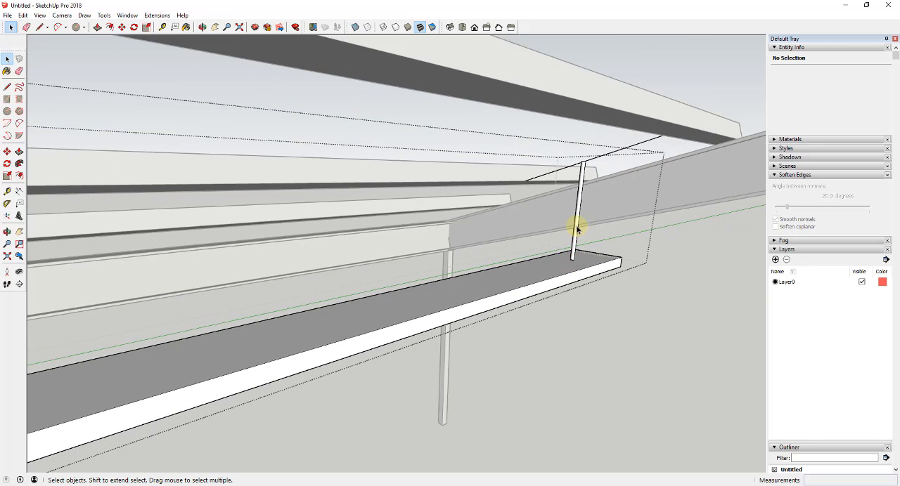
{"action": "scroll", "coordinate": [587, 227], "scroll_direction": "down", "scroll_amount": 2}
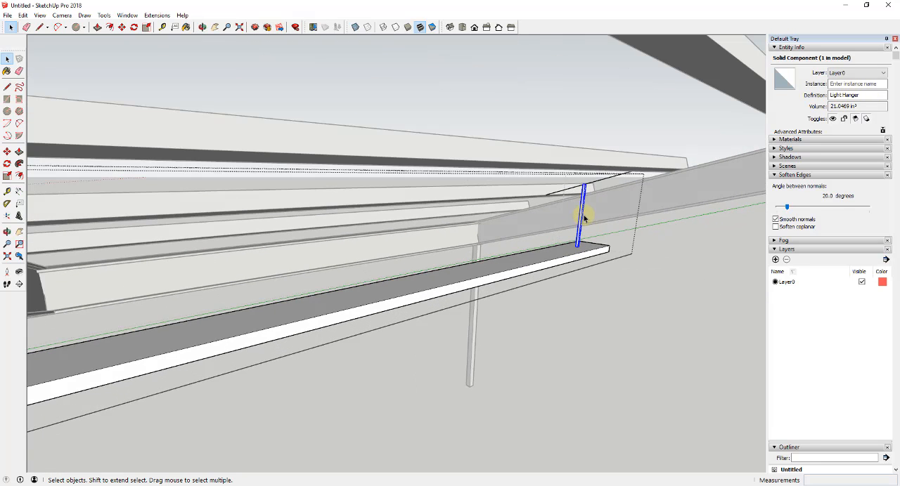
{"action": "key", "text": "m"}
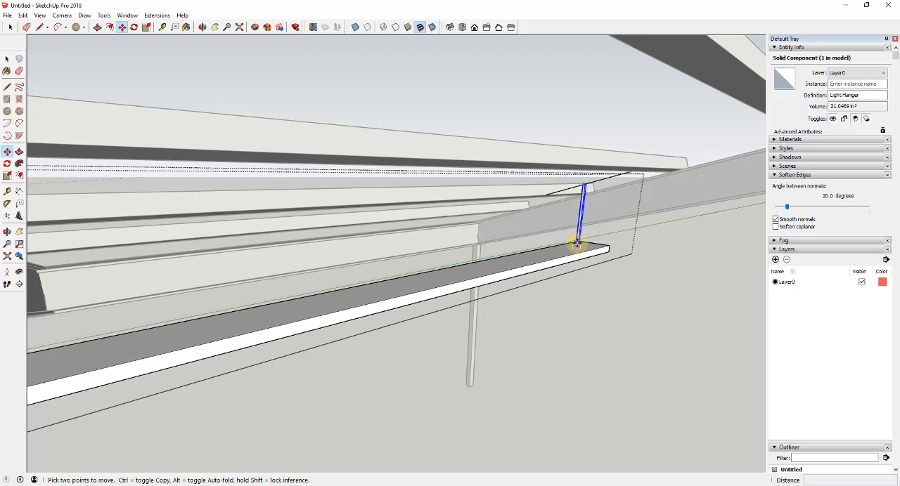
{"action": "key", "text": "ctrl"}
{"action": "left_click", "coordinate": [577, 246]}
{"action": "scroll", "coordinate": [474, 269], "scroll_direction": "down", "scroll_amount": 1}
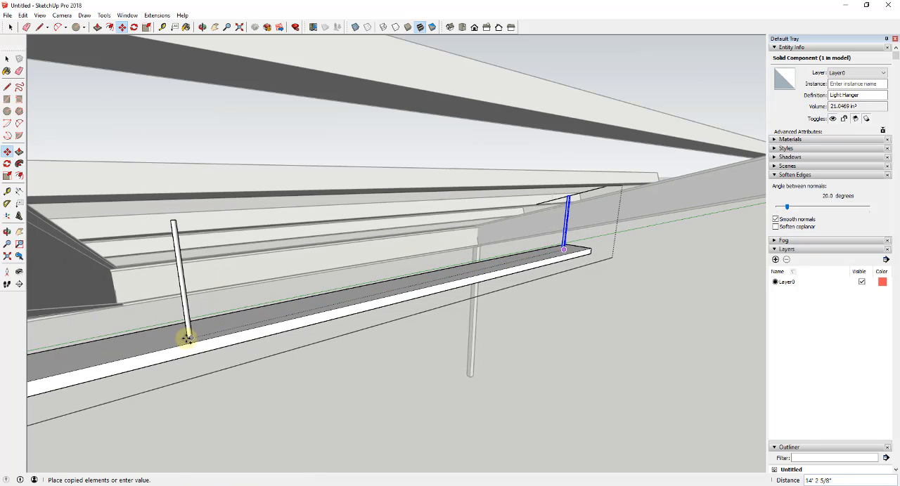
{"action": "left_click", "coordinate": [196, 331]}
{"action": "key", "text": "space"}
{"action": "middle_click_drag", "start_coordinate": [405, 197], "coordinate": [287, 175]}
{"action": "scroll", "coordinate": [328, 188], "scroll_direction": "down", "scroll_amount": 2}
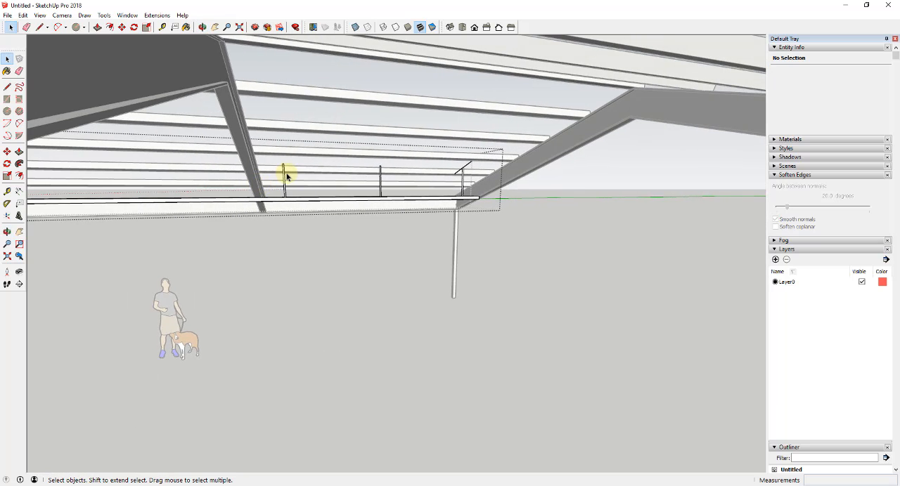
- Copy the three hangers along the fixture at a spacing of about 19' 4" to make nine in total, and close the fixture group
{"action": "left_click", "coordinate": [379, 181]}
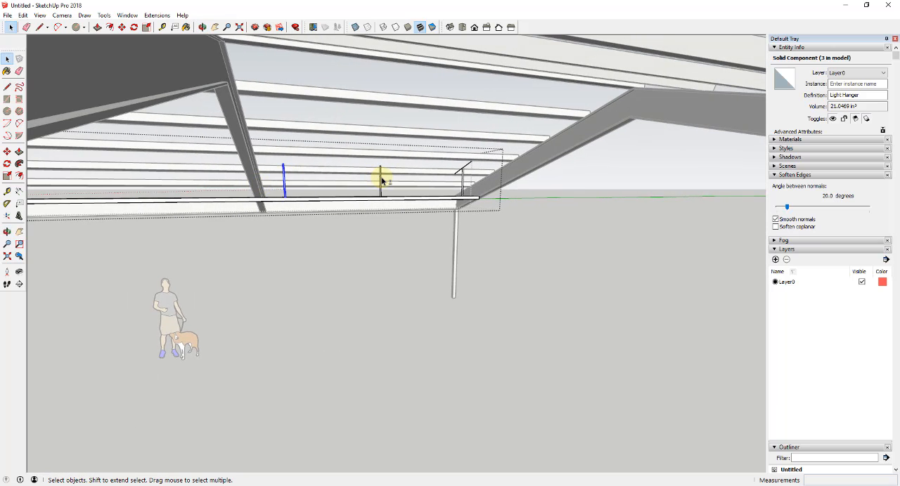
{"action": "left_click", "coordinate": [461, 181], "text": "shift"}
{"action": "key", "text": "m"}
{"action": "mouse_move", "coordinate": [435, 201]}
{"action": "middle_mouse_down"}
{"action": "mouse_move", "coordinate": [367, 195]}
{"action": "mouse_move", "coordinate": [448, 193]}
{"action": "middle_mouse_up"}
{"action": "left_click", "coordinate": [517, 177]}
{"action": "key", "text": "ctrl"}
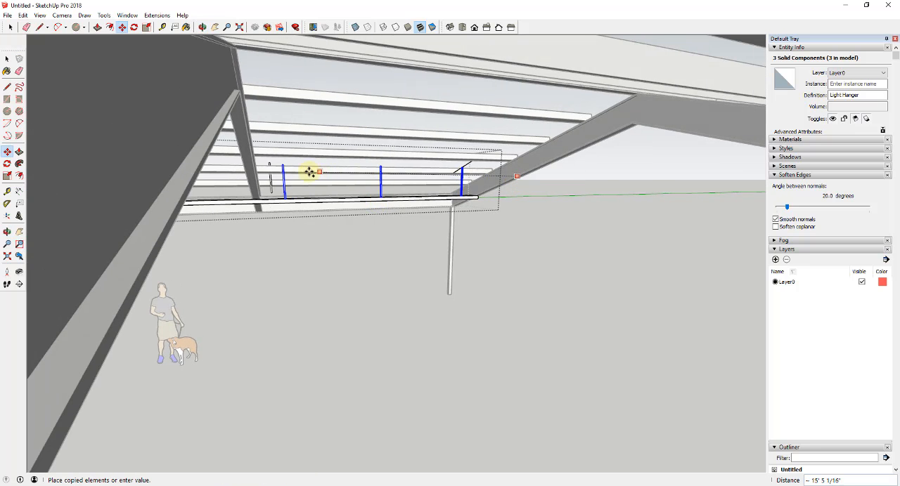
{"action": "middle_click_drag", "start_coordinate": [245, 173], "coordinate": [334, 172]}
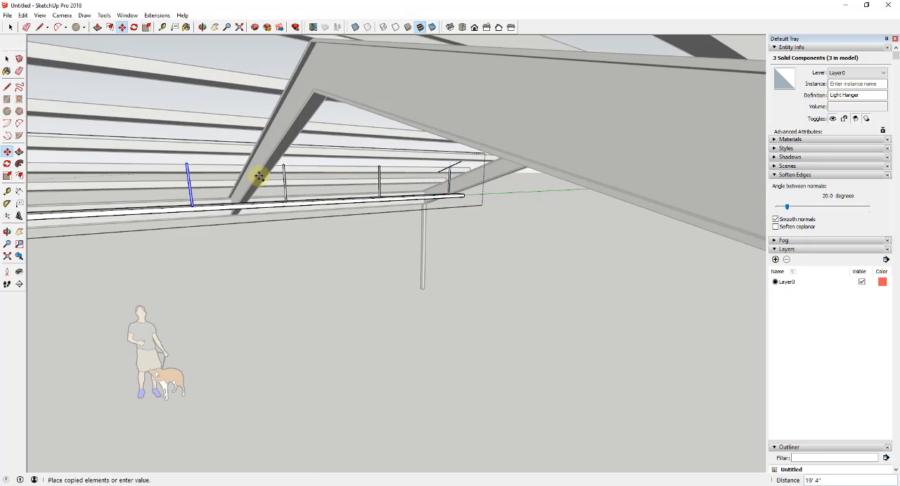
{"action": "left_click", "coordinate": [258, 177]}
{"action": "scroll", "coordinate": [258, 178], "scroll_direction": "down", "scroll_amount": 6}
{"action": "middle_click_drag", "start_coordinate": [281, 211], "coordinate": [337, 243]}
{"action": "key", "text": "space"}
{"action": "left_click", "coordinate": [384, 317]}
- Copy the light fixture group from one roof purlin to the purlin two bays up the same slope, nearer the ridge
{"action": "middle_click_drag", "start_coordinate": [384, 317], "coordinate": [396, 297]}
{"action": "scroll", "coordinate": [331, 251], "scroll_direction": "up", "scroll_amount": 5}
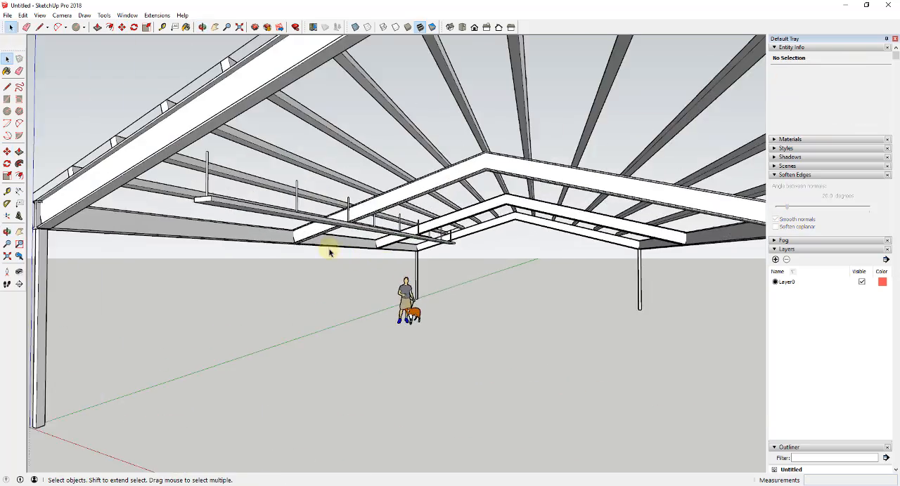
{"action": "middle_click_drag", "start_coordinate": [331, 251], "coordinate": [307, 220]}
{"action": "left_click", "coordinate": [307, 220]}
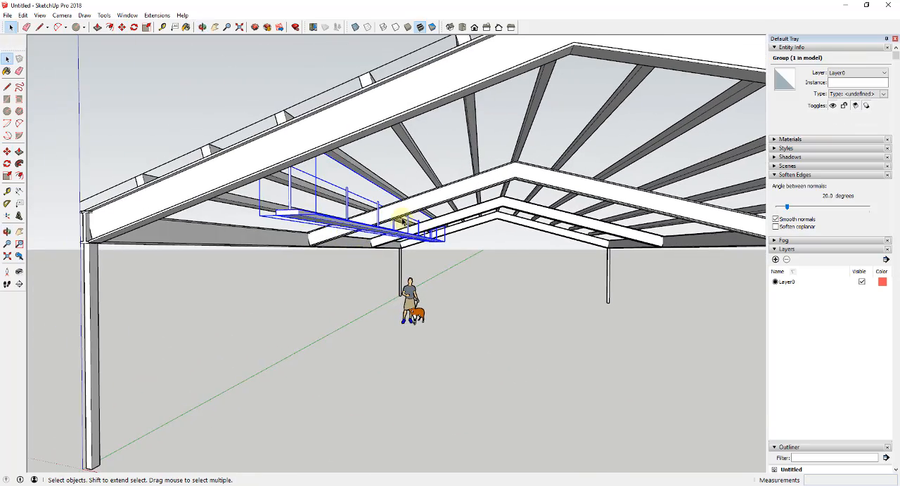
{"action": "middle_click_drag", "start_coordinate": [397, 217], "coordinate": [321, 268]}
{"action": "key", "text": "m"}
{"action": "scroll", "coordinate": [321, 267], "scroll_direction": "up", "scroll_amount": 3}
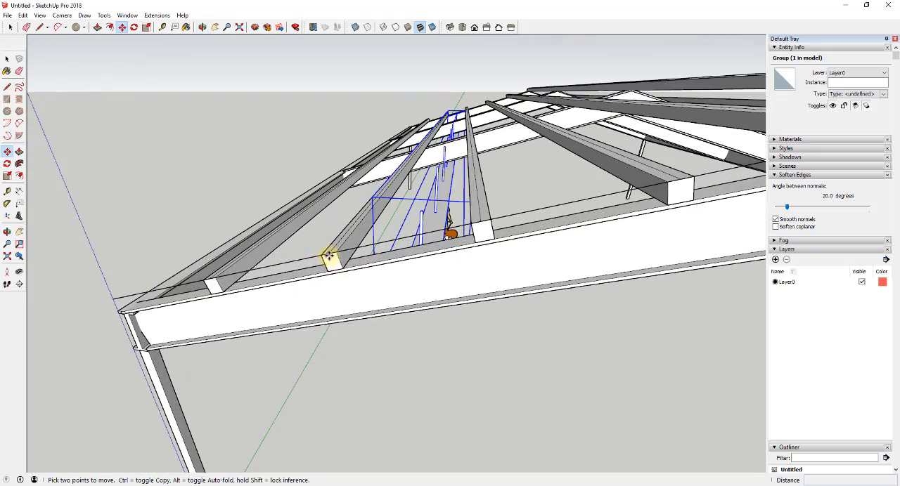
{"action": "left_click", "coordinate": [328, 255]}
{"action": "key", "text": "ctrl"}
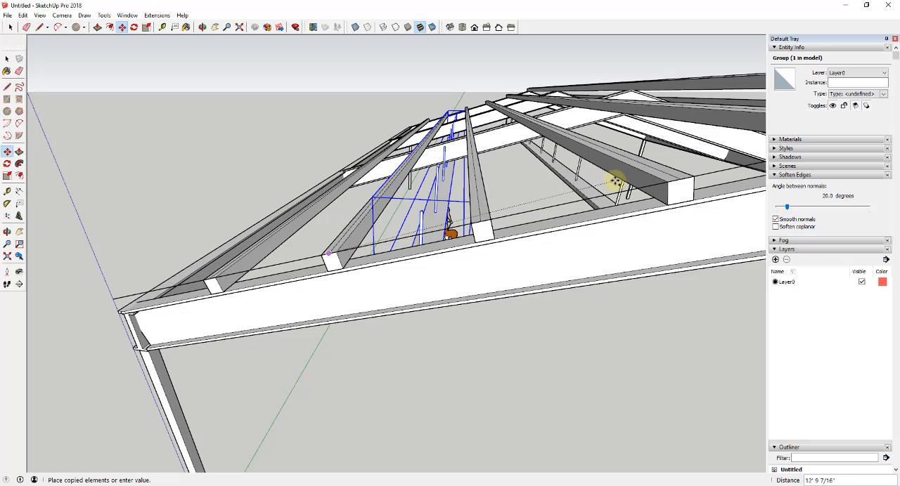
{"action": "left_click", "coordinate": [680, 180]}
{"action": "scroll", "coordinate": [526, 181], "scroll_direction": "down", "scroll_amount": 6}
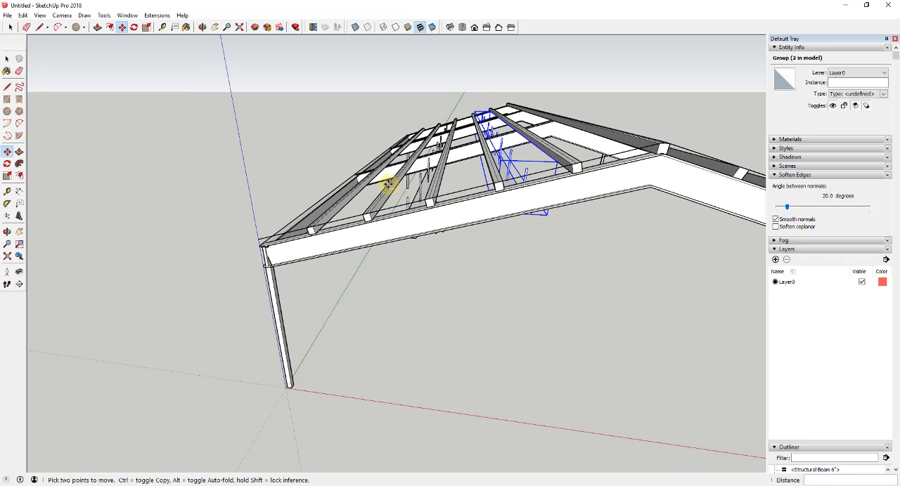
- Copy the fixture nearer the ridge 10' horizontally across to the opposite roof slope
{"action": "middle_click_drag", "start_coordinate": [505, 174], "coordinate": [478, 184]}
{"action": "key", "text": "ctrl"}
{"action": "left_click", "coordinate": [476, 185]}
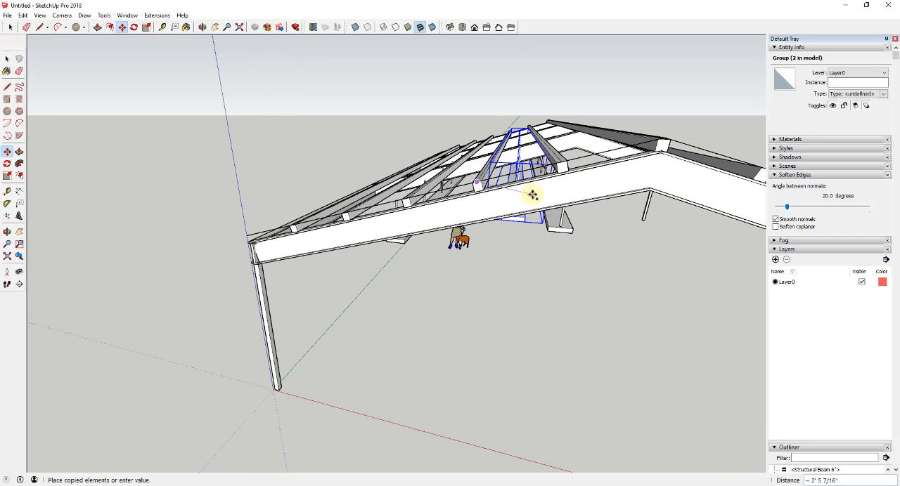
{"action": "middle_click_drag", "start_coordinate": [532, 195], "coordinate": [545, 195]}
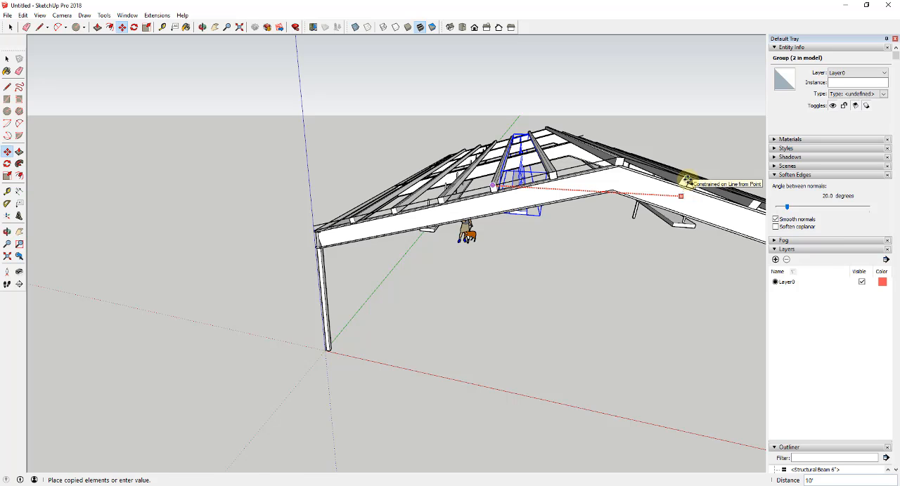
{"action": "left_click", "coordinate": [687, 181]}
{"action": "scroll", "coordinate": [579, 199], "scroll_direction": "down", "scroll_amount": 6}
{"action": "middle_click_drag", "start_coordinate": [442, 151], "coordinate": [628, 154]}
- Copy the original outer light fixture horizontally to the outer bay of the opposite roof slope
{"action": "key", "text": "space"}
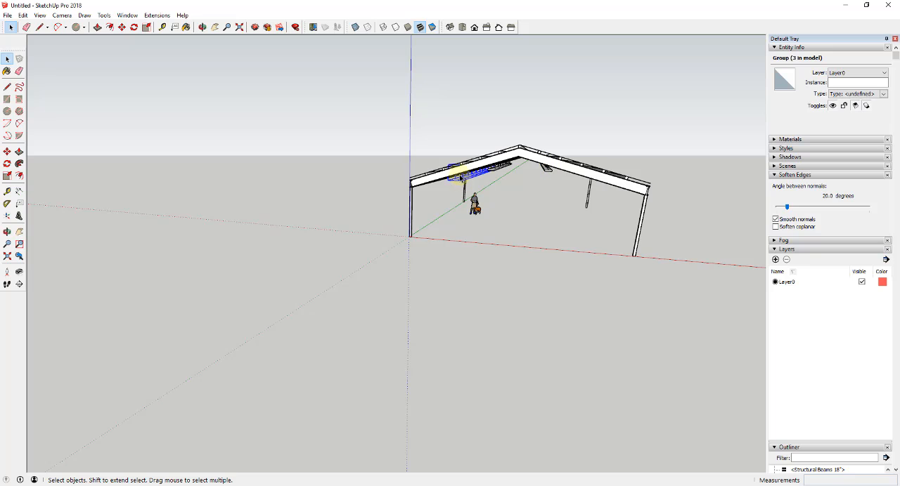
{"action": "key", "text": "m"}
{"action": "scroll", "coordinate": [450, 168], "scroll_direction": "up", "scroll_amount": 8}
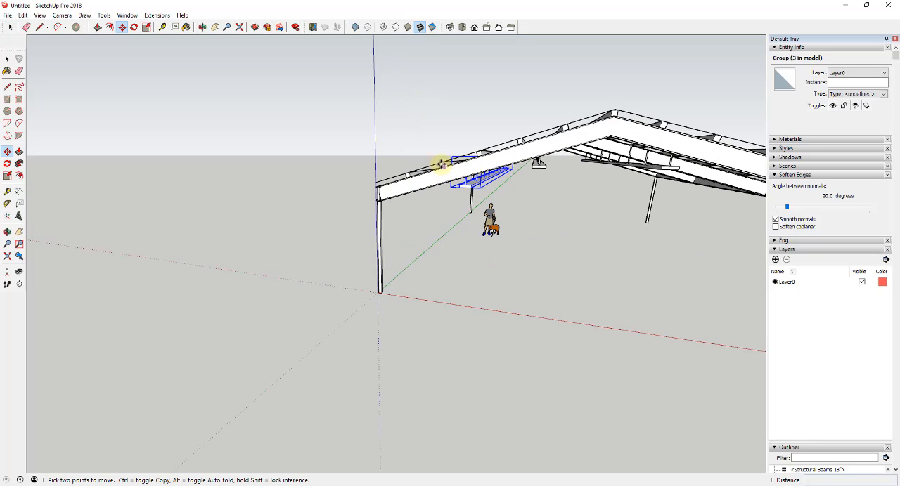
{"action": "left_click", "coordinate": [442, 166]}
{"action": "key", "text": "ctrl"}
{"action": "scroll", "coordinate": [442, 166], "scroll_direction": "down", "scroll_amount": 5}
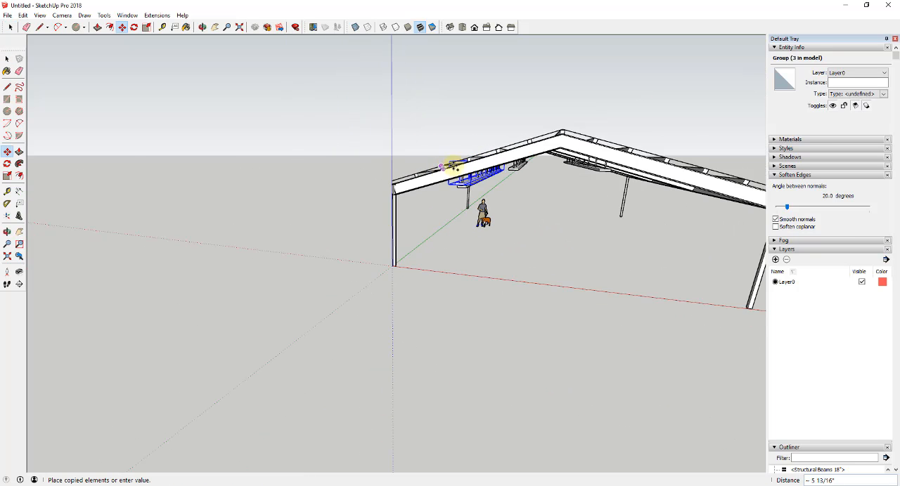
{"action": "scroll", "coordinate": [710, 170], "scroll_direction": "up", "scroll_amount": 3}
{"action": "left_click", "coordinate": [707, 169]}
{"action": "middle_click_drag", "start_coordinate": [708, 169], "coordinate": [532, 180]}
{"action": "scroll", "coordinate": [532, 181], "scroll_direction": "down", "scroll_amount": 5}
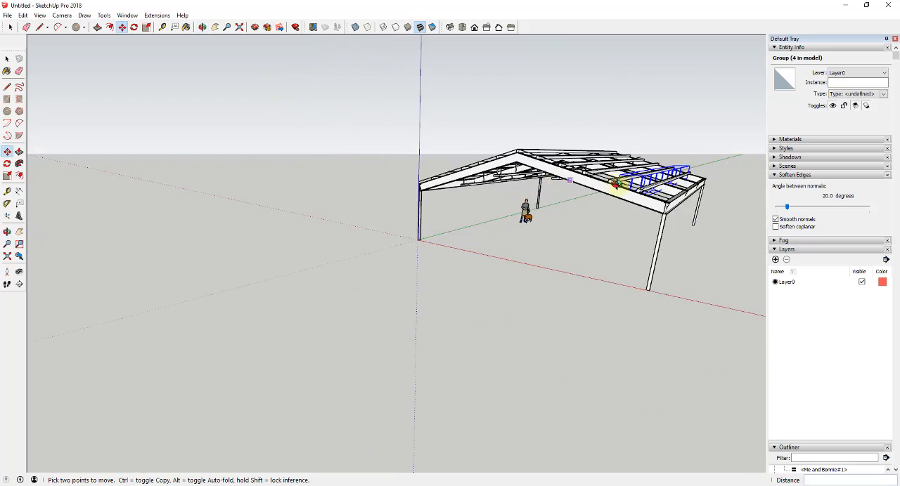
- Add a scene that saves an interior view along the length of the building under the suspended lights
{"action": "middle_click_drag", "start_coordinate": [616, 185], "coordinate": [650, 155]}
{"action": "scroll", "coordinate": [639, 183], "scroll_direction": "up", "scroll_amount": 2}
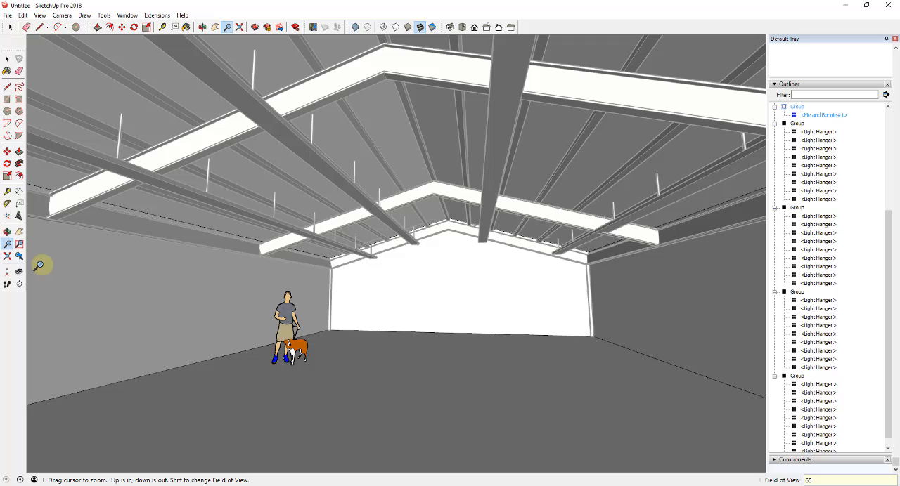
{"action": "key", "text": "space"}
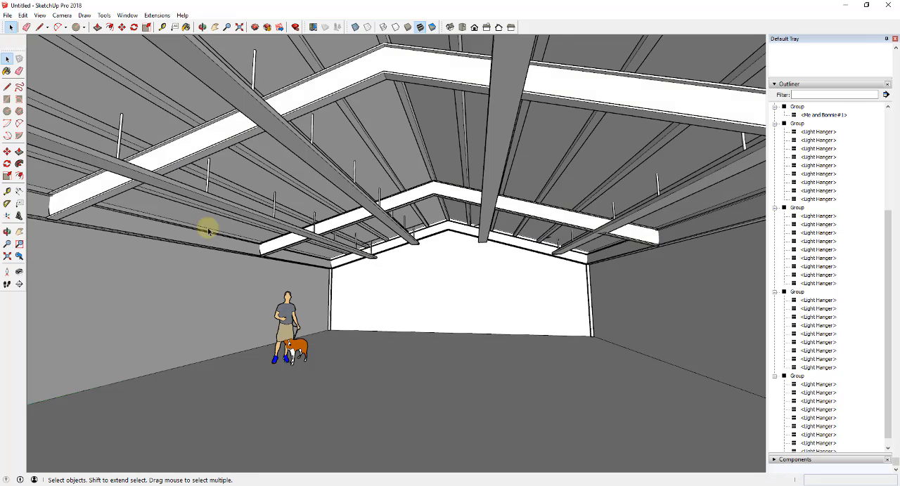
{"action": "left_click", "coordinate": [23, 15]}
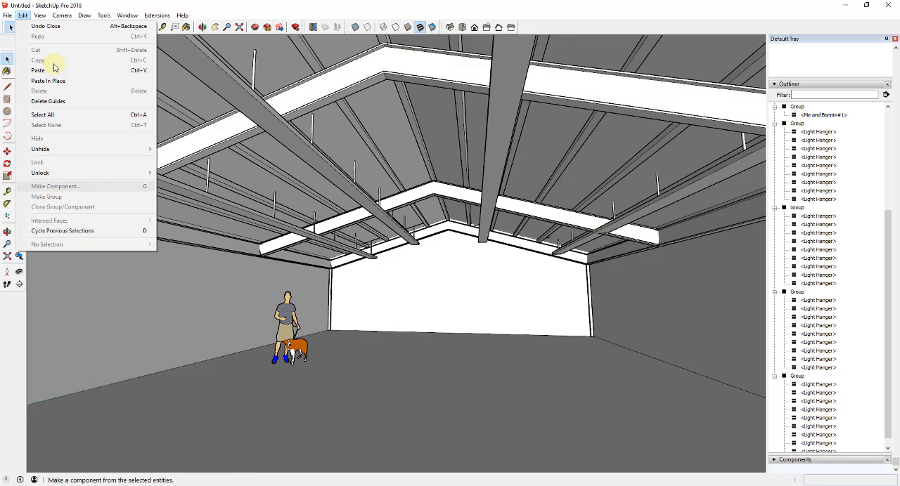
{"action": "mouse_move", "coordinate": [53, 173]}
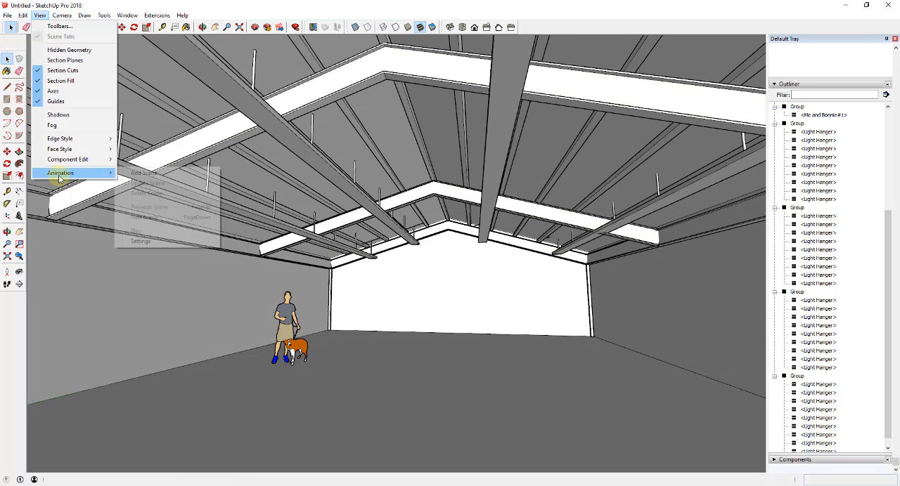
{"action": "left_click", "coordinate": [149, 178]}
- Look around the building interior to examine the suspended lights, roof framing and walls
{"action": "middle_click_drag", "start_coordinate": [454, 314], "coordinate": [452, 307]}
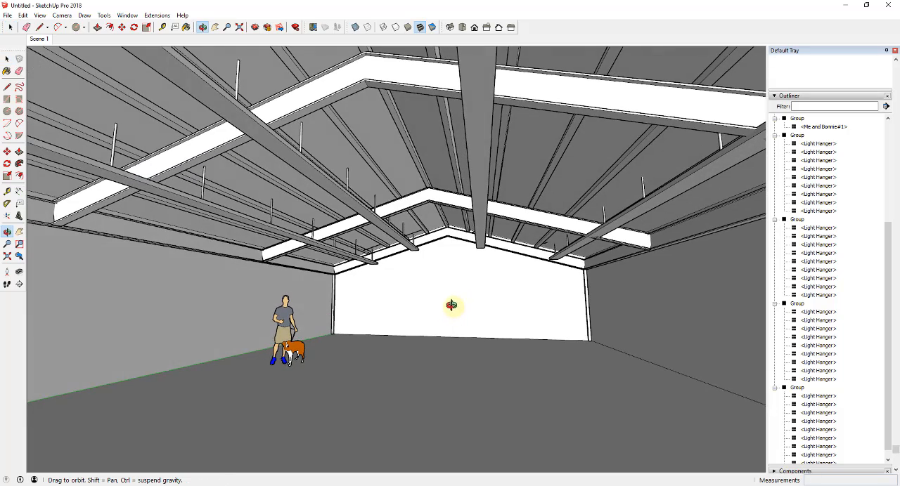
{"action": "left_click", "coordinate": [19, 271]}
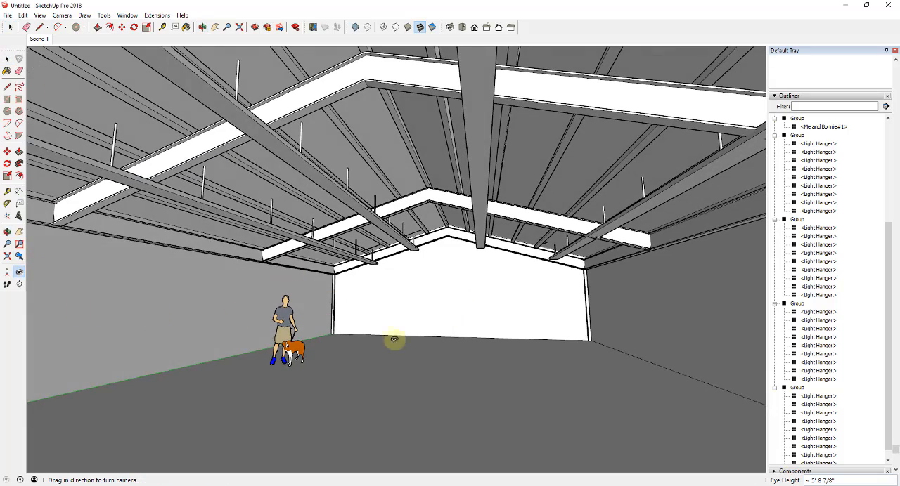
{"action": "left_click_drag", "start_coordinate": [503, 357], "coordinate": [440, 394]}
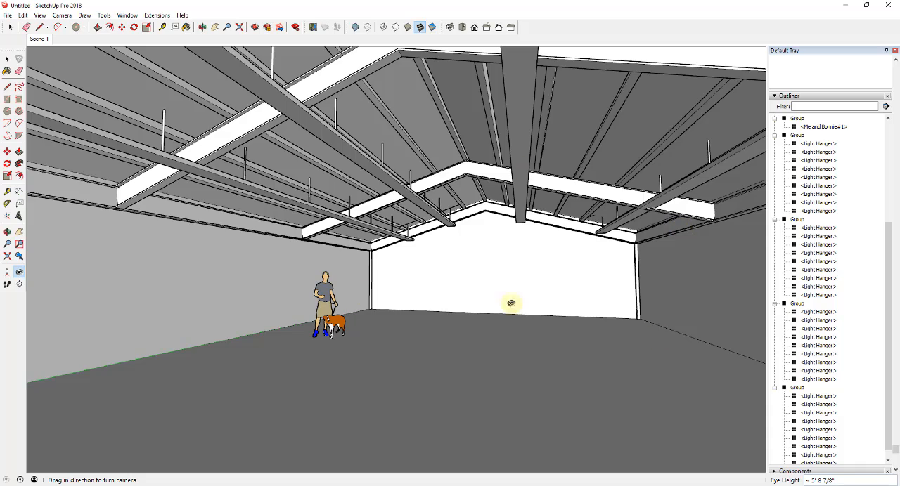
{"action": "left_click_drag", "start_coordinate": [461, 315], "coordinate": [433, 323]}
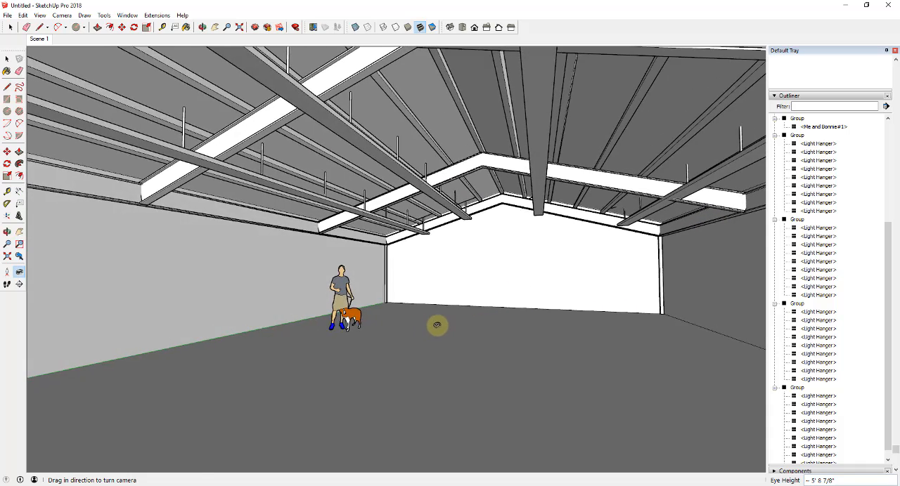
{"action": "key", "text": "space"}
{"action": "scroll", "coordinate": [437, 259], "scroll_direction": "up", "scroll_amount": 5}
{"action": "scroll", "coordinate": [383, 256], "scroll_direction": "down", "scroll_amount": 10}
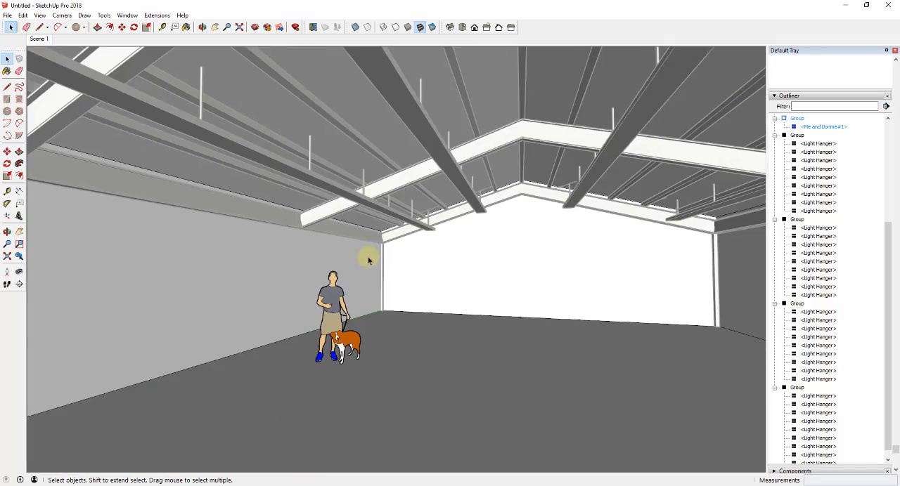
- Draw a vertical line about 10' 1 7/8" tall on the side wall from the floor to the beam's underside height
{"action": "key", "text": "o"}
{"action": "key", "text": "space"}
{"action": "scroll", "coordinate": [183, 237], "scroll_direction": "up", "scroll_amount": 10}
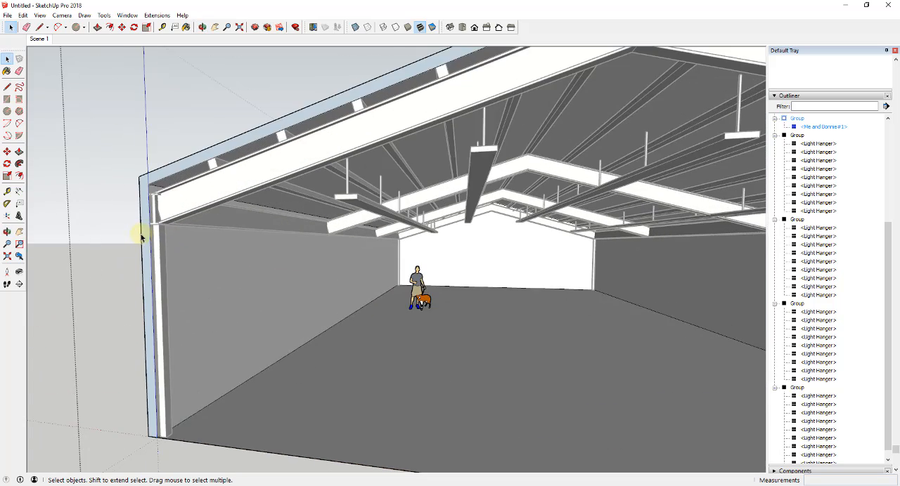
{"action": "scroll", "coordinate": [149, 232], "scroll_direction": "up", "scroll_amount": 2}
{"action": "key", "text": "l"}
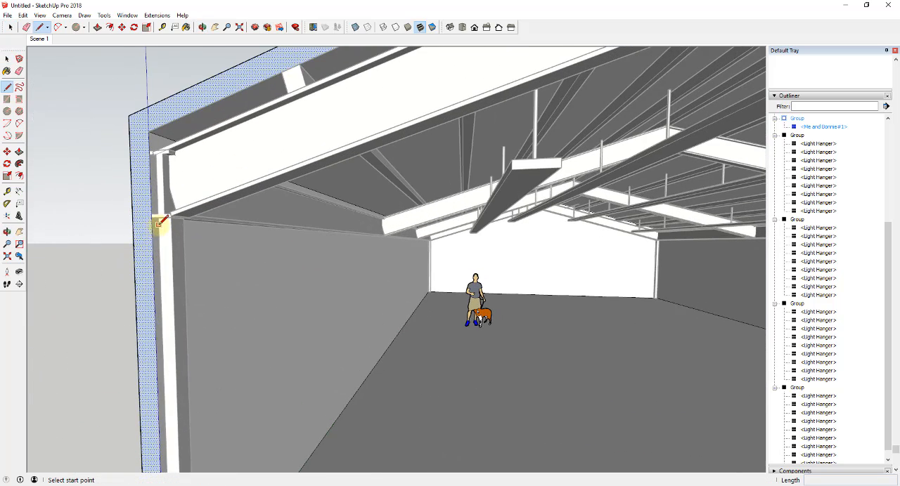
{"action": "scroll", "coordinate": [151, 223], "scroll_direction": "up", "scroll_amount": 2}
{"action": "scroll", "coordinate": [334, 369], "scroll_direction": "down", "scroll_amount": 2}
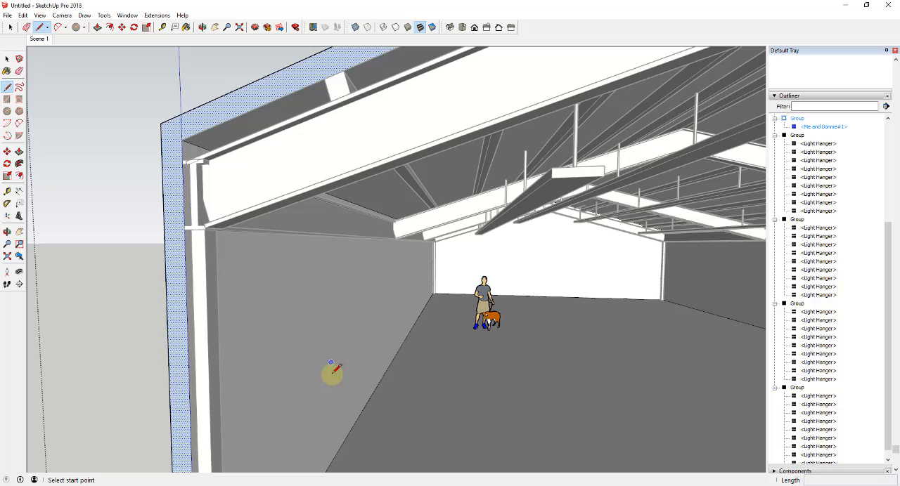
{"action": "left_click", "coordinate": [340, 446]}
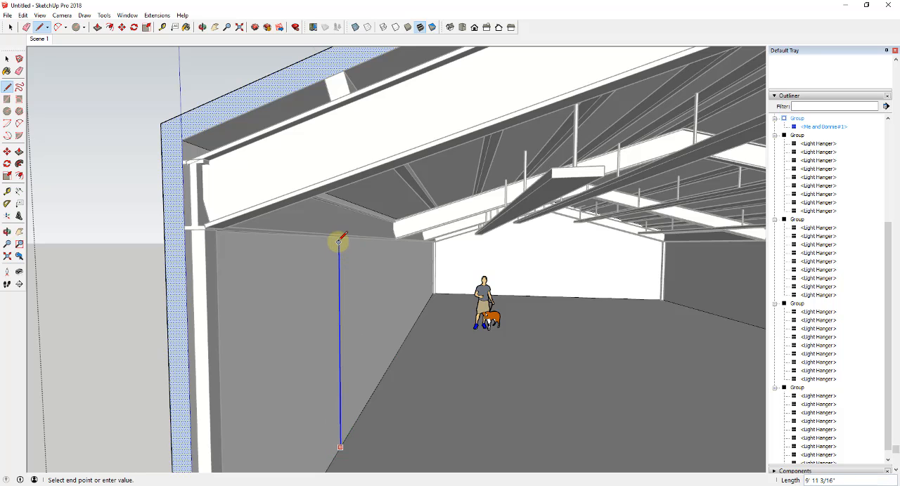
{"action": "left_click", "coordinate": [187, 228]}
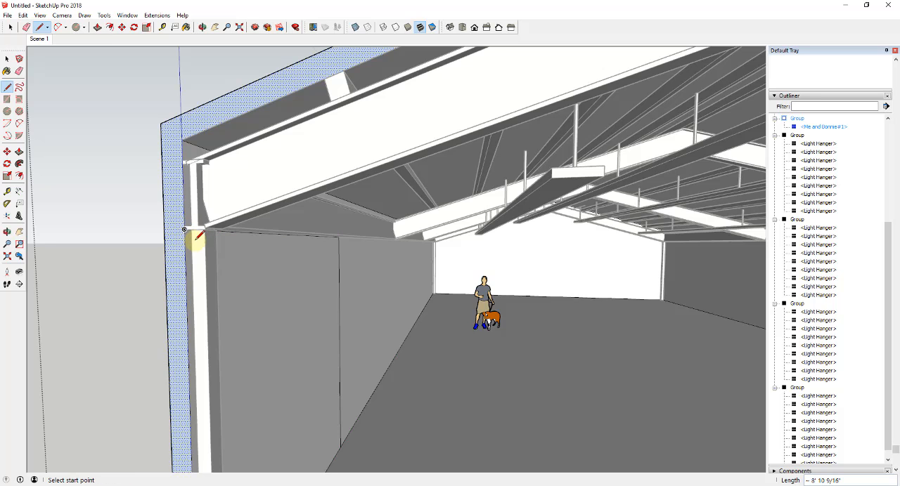
- Draw a horizontal line along the full length of the side wall at the height of the beam's underside
{"action": "scroll", "coordinate": [186, 229], "scroll_direction": "down", "scroll_amount": 2}
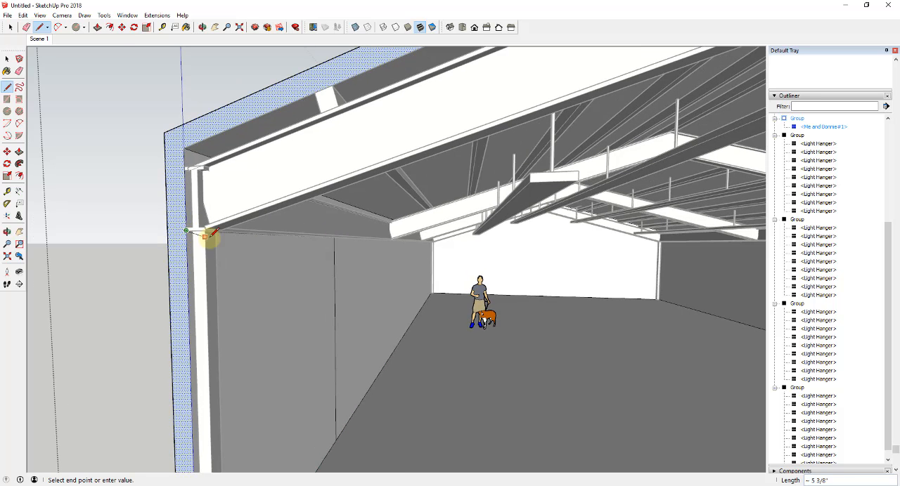
{"action": "middle_click_drag", "start_coordinate": [307, 258], "coordinate": [555, 273]}
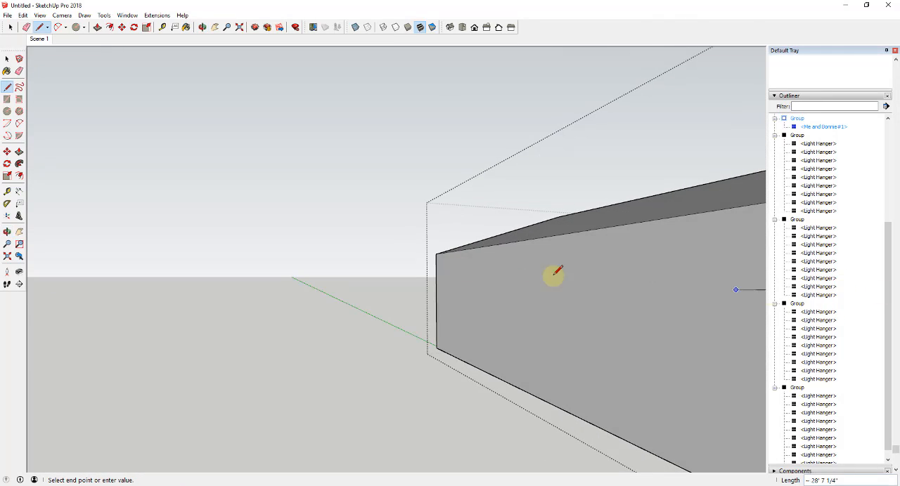
{"action": "key", "text": "space"}
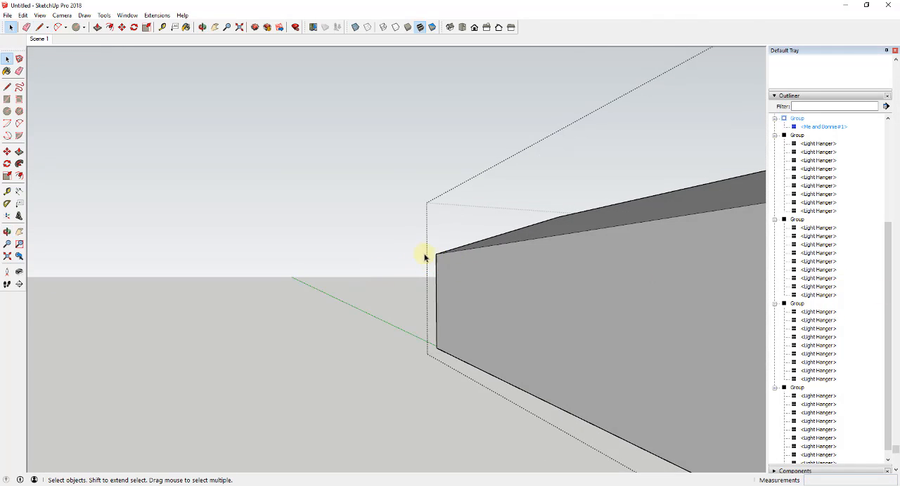
{"action": "middle_click_drag", "start_coordinate": [424, 256], "coordinate": [572, 347]}
{"action": "left_click", "coordinate": [522, 330]}
- Erase the vertical helper line from the side wall
{"action": "scroll", "coordinate": [639, 310], "scroll_direction": "down", "scroll_amount": 3}
{"action": "scroll", "coordinate": [365, 331], "scroll_direction": "down", "scroll_amount": 6}
{"action": "scroll", "coordinate": [324, 318], "scroll_direction": "up", "scroll_amount": 2}
{"action": "key", "text": "e"}
{"action": "left_click_drag", "start_coordinate": [294, 313], "coordinate": [320, 311]}
{"action": "key", "text": "space"}
- Paint the side wall face below the beam with the Mirror 01 material from the Glass and Mirrors collection
{"action": "left_click", "coordinate": [319, 315]}
{"action": "mouse_move", "coordinate": [363, 332]}
{"action": "middle_mouse_down"}
{"action": "mouse_move", "coordinate": [430, 341]}
{"action": "mouse_move", "coordinate": [524, 313]}
{"action": "middle_mouse_up"}
{"action": "scroll", "coordinate": [779, 195], "scroll_direction": "up", "scroll_amount": 10}
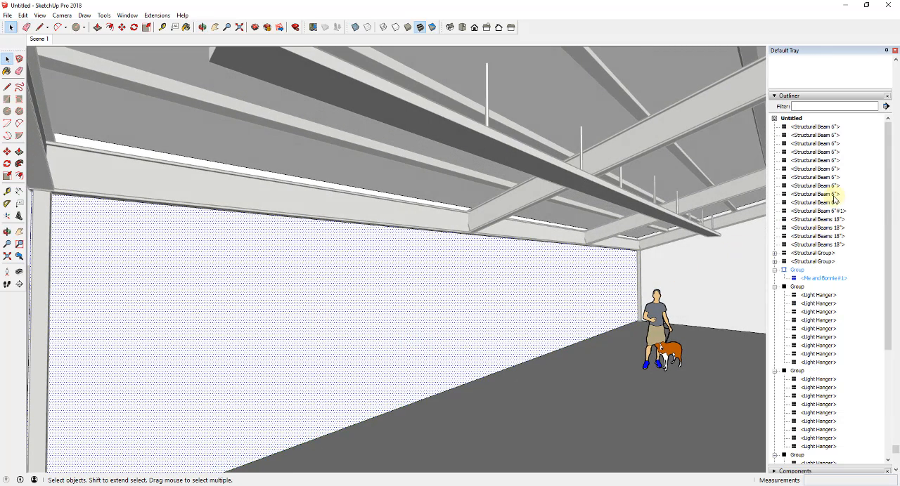
{"action": "left_click", "coordinate": [774, 152]}
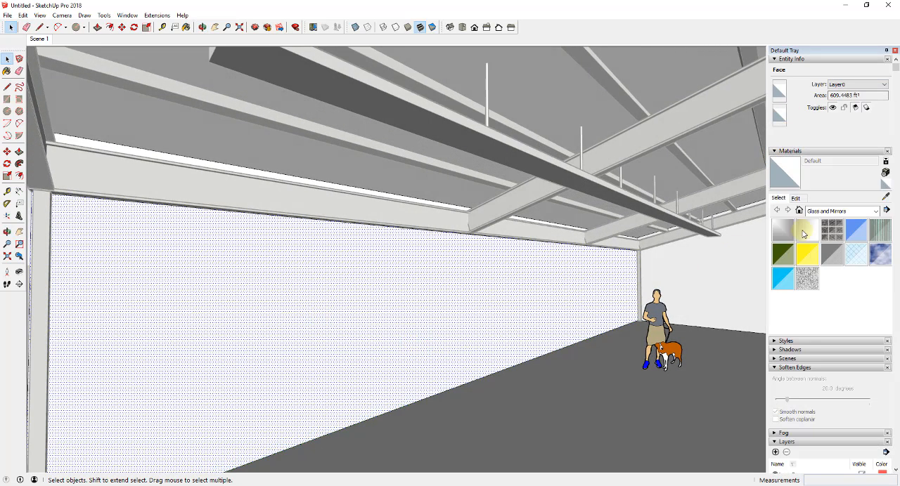
{"action": "left_click", "coordinate": [787, 237]}
{"action": "left_click", "coordinate": [510, 324]}
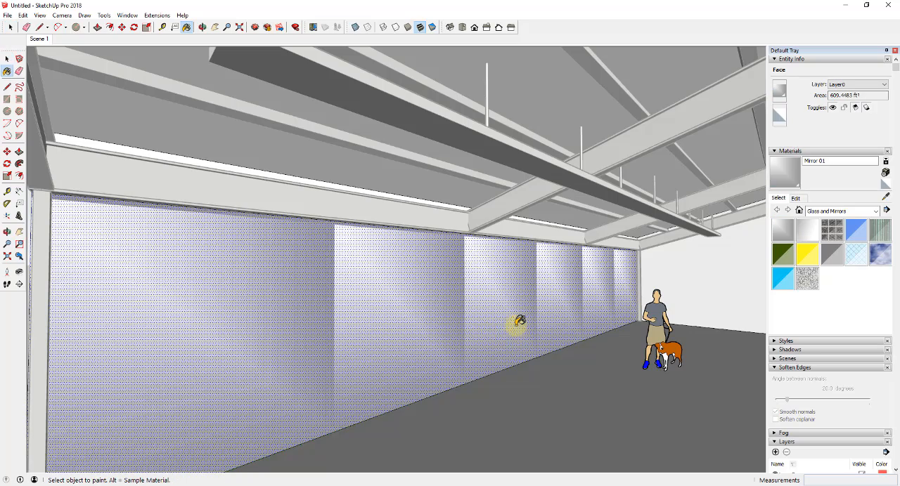
{"action": "mouse_move", "coordinate": [516, 322]}
{"action": "middle_mouse_down"}
{"action": "mouse_move", "coordinate": [522, 313]}
{"action": "mouse_move", "coordinate": [582, 339]}
{"action": "mouse_move", "coordinate": [579, 351]}
{"action": "middle_mouse_up"}
{"action": "key", "text": "space"}
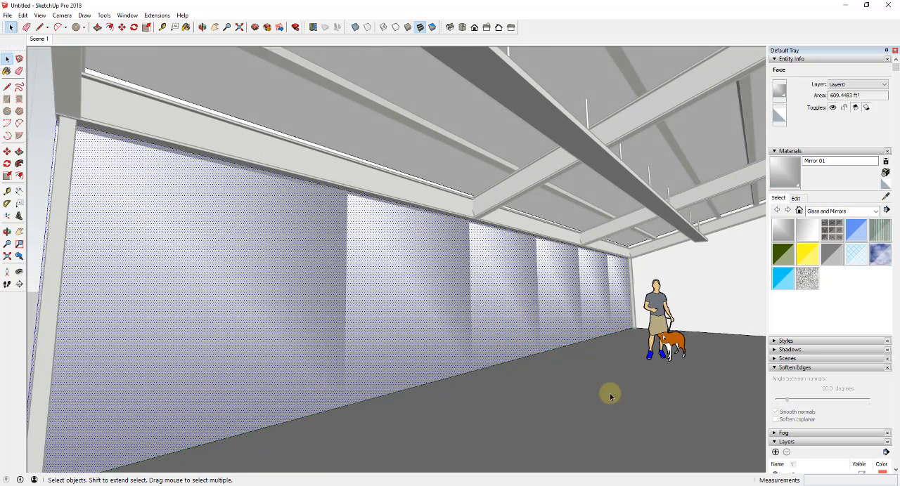
- Paint the building floor with the dark Wood Floor - Poligon material from the Wood collection
{"action": "scroll", "coordinate": [604, 400], "scroll_direction": "up", "scroll_amount": 2}
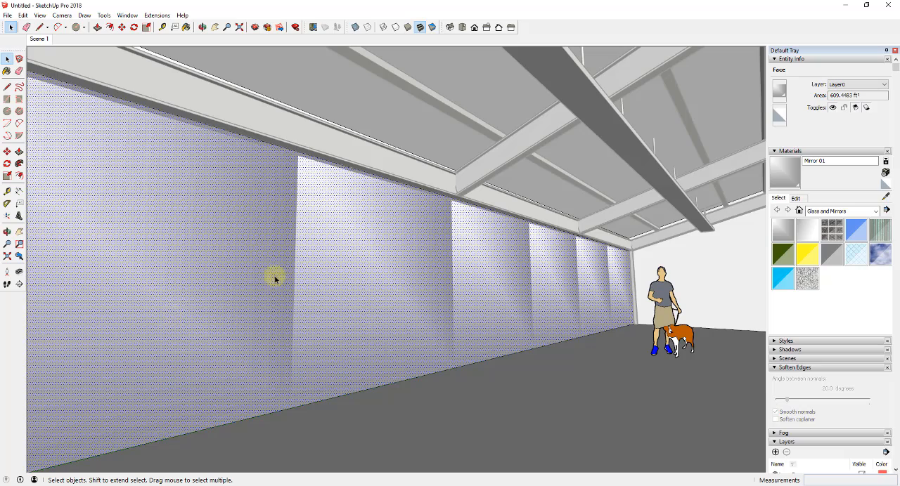
{"action": "middle_click_drag", "start_coordinate": [460, 321], "coordinate": [310, 200]}
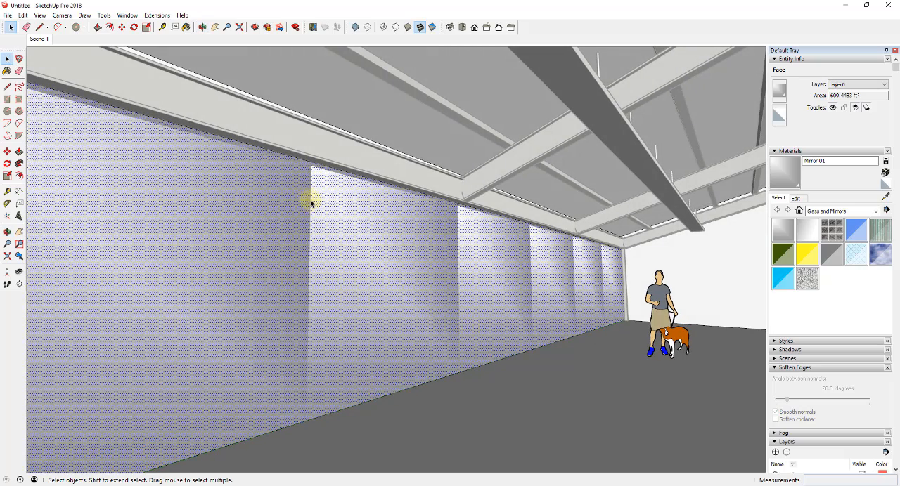
{"action": "scroll", "coordinate": [351, 378], "scroll_direction": "down", "scroll_amount": 2}
{"action": "middle_click_drag", "start_coordinate": [345, 363], "coordinate": [401, 345]}
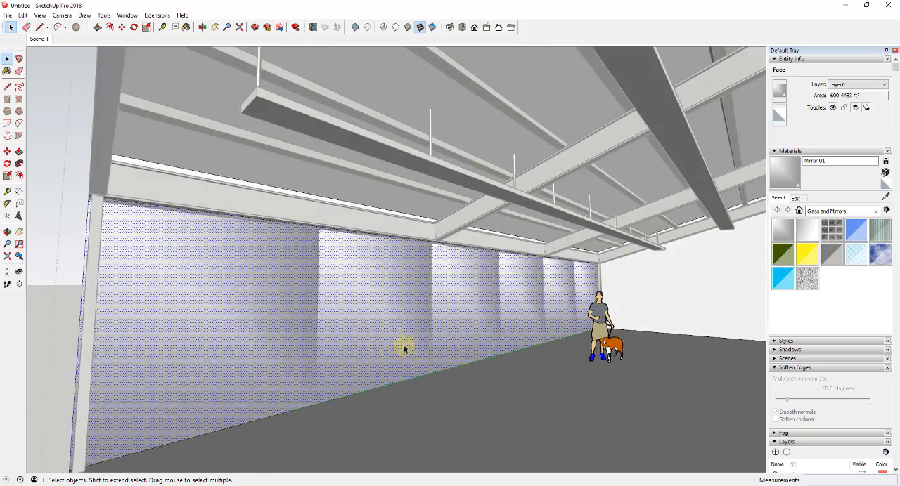
{"action": "scroll", "coordinate": [422, 358], "scroll_direction": "down", "scroll_amount": 2}
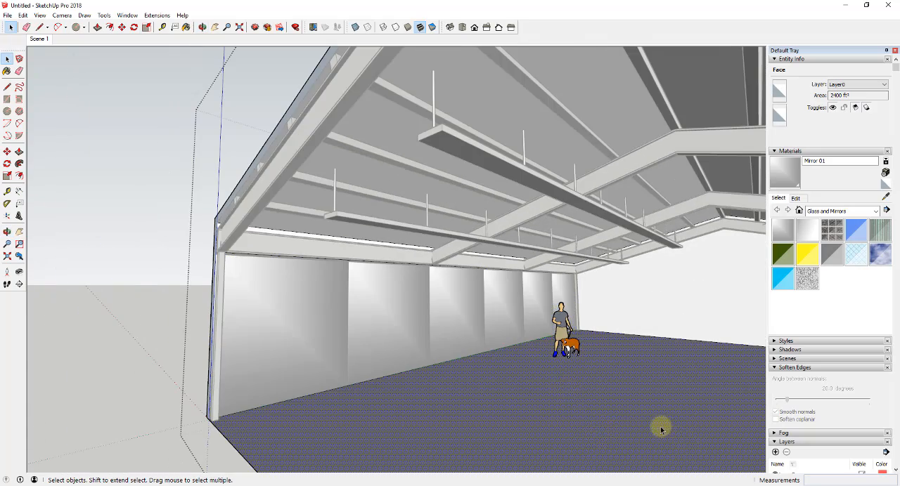
{"action": "middle_click_drag", "start_coordinate": [661, 429], "coordinate": [646, 417]}
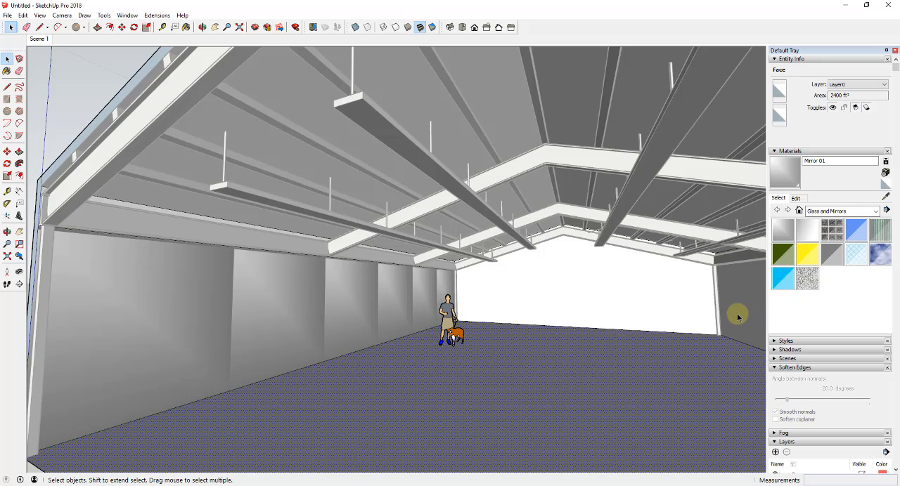
{"action": "left_click", "coordinate": [875, 211]}
{"action": "left_click", "coordinate": [832, 337]}
{"action": "left_click", "coordinate": [829, 303]}
{"action": "left_click", "coordinate": [807, 230]}
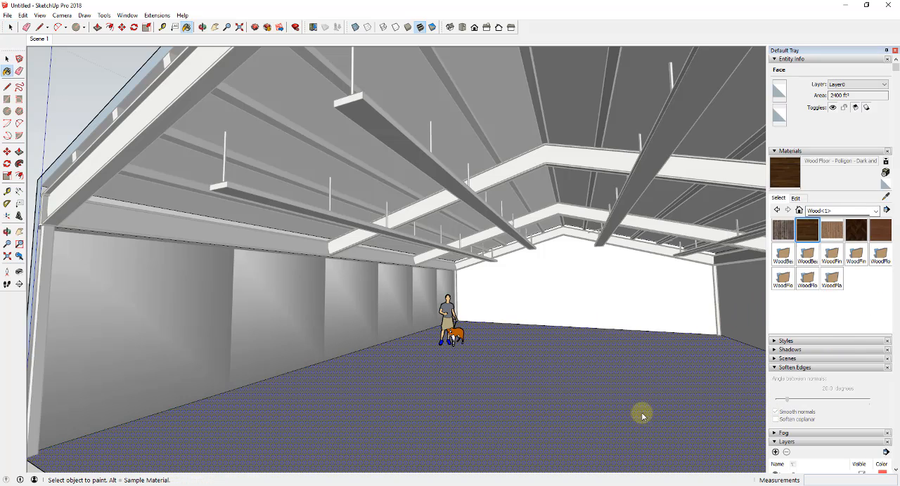
{"action": "left_click", "coordinate": [642, 416]}
{"action": "key", "text": "space"}
- Open the building shell group for editing and unhide its front gable end wall
{"action": "middle_click_drag", "start_coordinate": [642, 416], "coordinate": [497, 391]}
{"action": "scroll", "coordinate": [624, 362], "scroll_direction": "down", "scroll_amount": 10}
{"action": "middle_click_drag", "start_coordinate": [624, 362], "coordinate": [583, 293]}
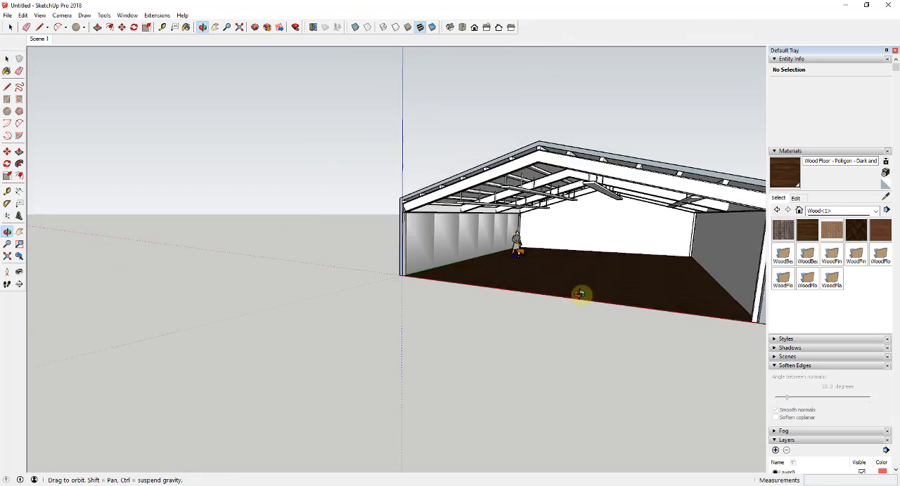
{"action": "double_click", "coordinate": [562, 288]}
{"action": "left_click", "coordinate": [23, 15]}
{"action": "mouse_move", "coordinate": [42, 148]}
{"action": "left_click", "coordinate": [173, 169]}
- Push/pull the front gable end wall face outward by 6"
{"action": "middle_click_drag", "start_coordinate": [619, 246], "coordinate": [510, 263]}
{"action": "key", "text": "p"}
{"action": "left_click", "coordinate": [531, 269]}
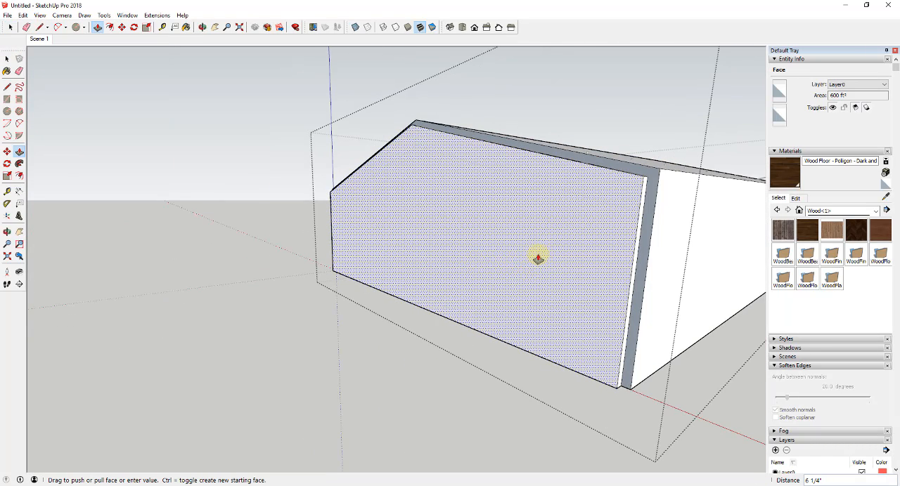
{"action": "type", "text": "6"}
{"action": "key", "text": "Return"}
- Push/pull the wall and roof rim around the front gable until it is flush with the end wall's outer face
{"action": "left_click", "coordinate": [646, 223]}
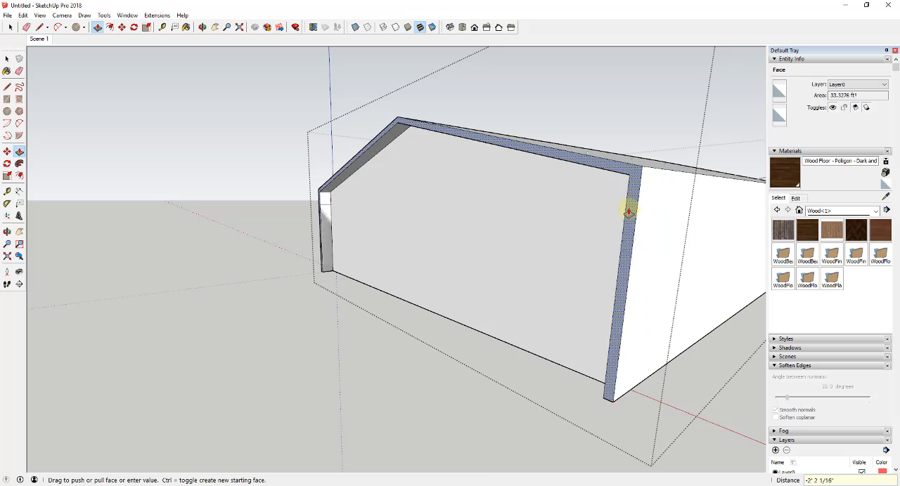
{"action": "middle_click_drag", "start_coordinate": [613, 205], "coordinate": [217, 255]}
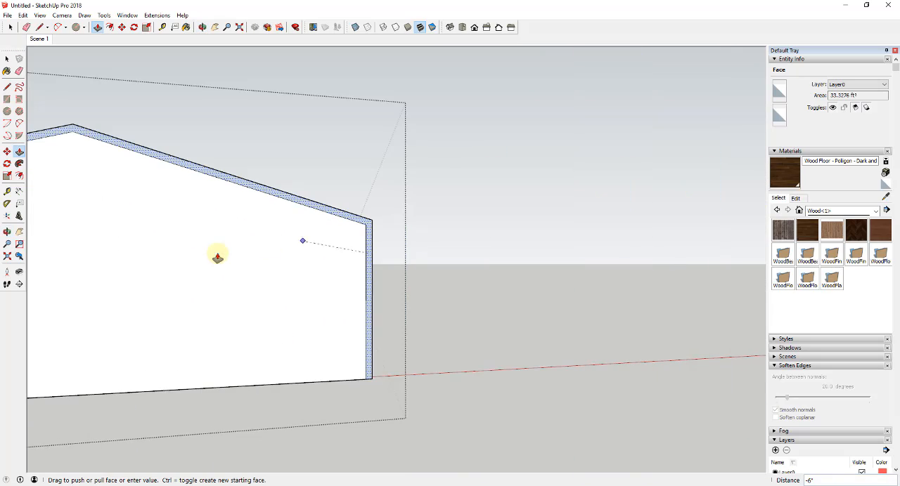
{"action": "left_click", "coordinate": [258, 255]}
{"action": "key", "text": "space"}
- Push/pull the wall and roof rim at the opposite gable end until it is flush with that end wall
{"action": "middle_click_drag", "start_coordinate": [337, 272], "coordinate": [171, 282]}
{"action": "scroll", "coordinate": [368, 267], "scroll_direction": "down", "scroll_amount": 2}
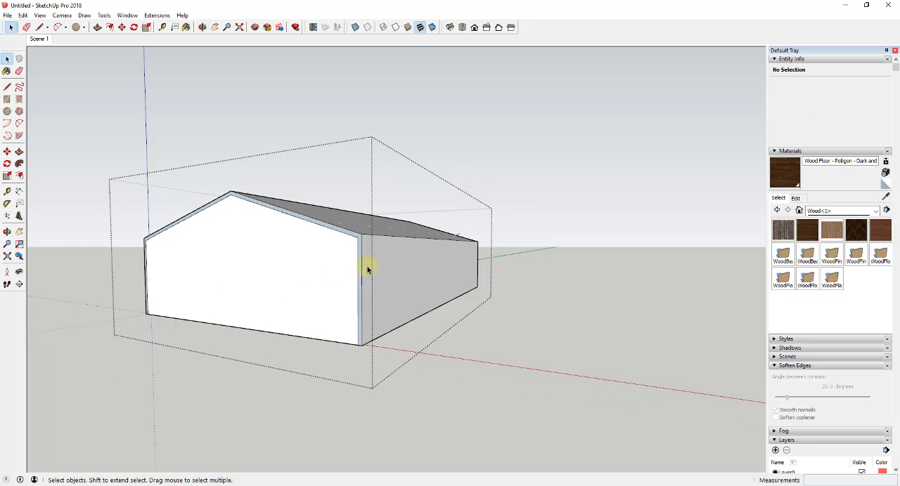
{"action": "scroll", "coordinate": [460, 249], "scroll_direction": "up", "scroll_amount": 4}
{"action": "middle_click_drag", "start_coordinate": [551, 258], "coordinate": [40, 258]}
{"action": "scroll", "coordinate": [291, 249], "scroll_direction": "down", "scroll_amount": 6}
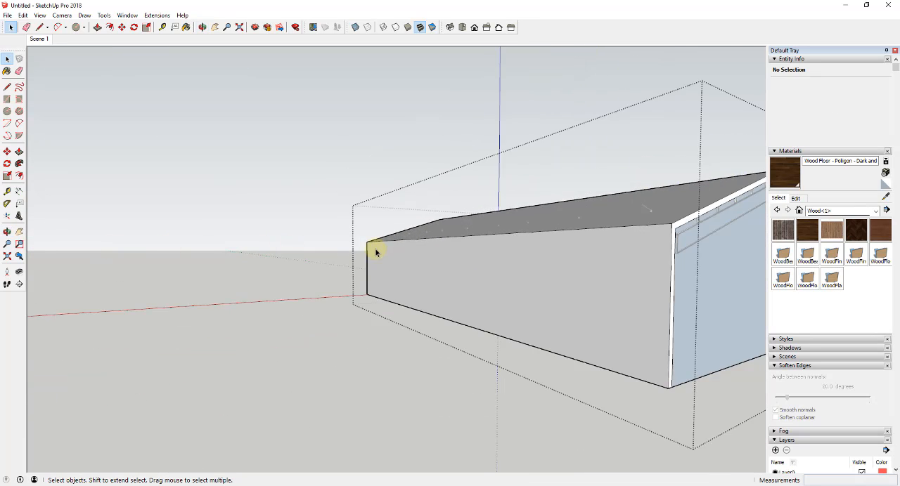
{"action": "scroll", "coordinate": [584, 273], "scroll_direction": "up", "scroll_amount": 2}
{"action": "scroll", "coordinate": [510, 258], "scroll_direction": "up", "scroll_amount": 2}
{"action": "key", "text": "p"}
{"action": "left_click", "coordinate": [476, 267]}
{"action": "middle_click_drag", "start_coordinate": [473, 266], "coordinate": [389, 251]}
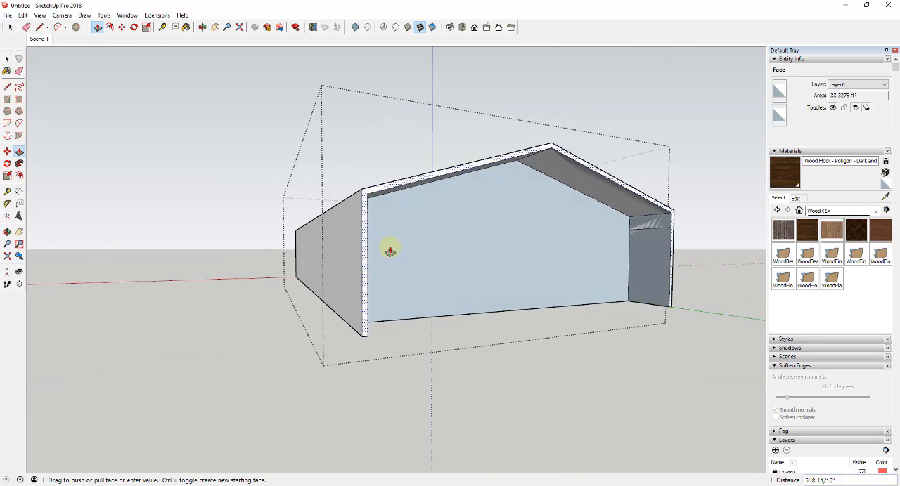
{"action": "left_click", "coordinate": [389, 251]}
{"action": "key", "text": "space"}
- Return to the Scene 1 interior and draw a rectangular door outline up from the floor on the far end wall
{"action": "left_click", "coordinate": [40, 41]}
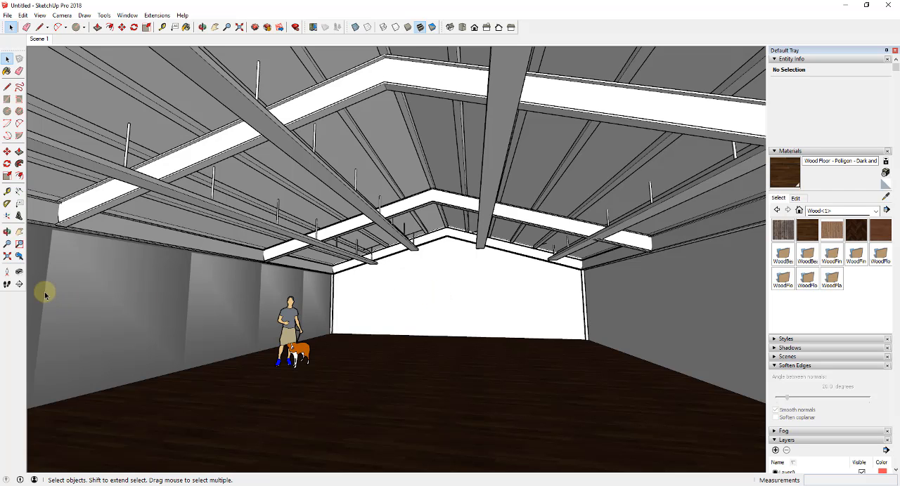
{"action": "left_click", "coordinate": [19, 272]}
{"action": "mouse_move", "coordinate": [330, 314]}
{"action": "left_mouse_down"}
{"action": "mouse_move", "coordinate": [318, 329]}
{"action": "mouse_move", "coordinate": [330, 330]}
{"action": "left_mouse_up"}
{"action": "key", "text": "space"}
{"action": "left_click", "coordinate": [412, 310]}
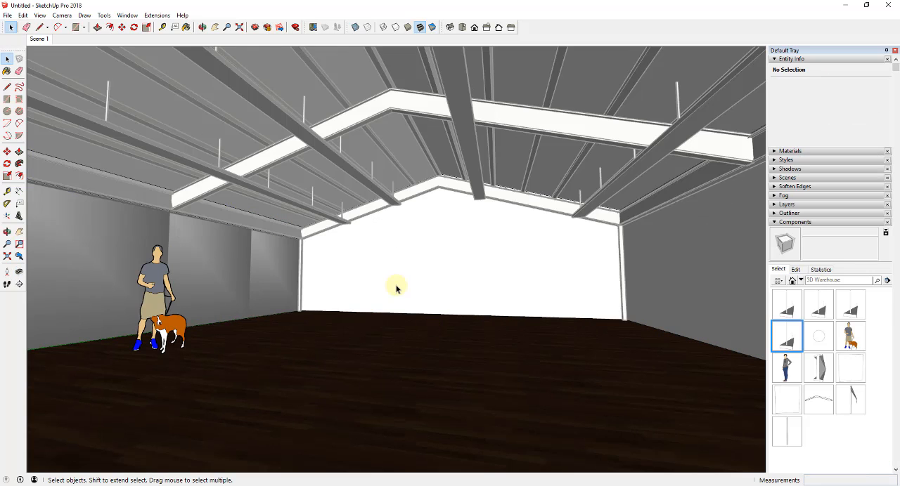
{"action": "key", "text": "r"}
{"action": "left_click", "coordinate": [338, 312]}
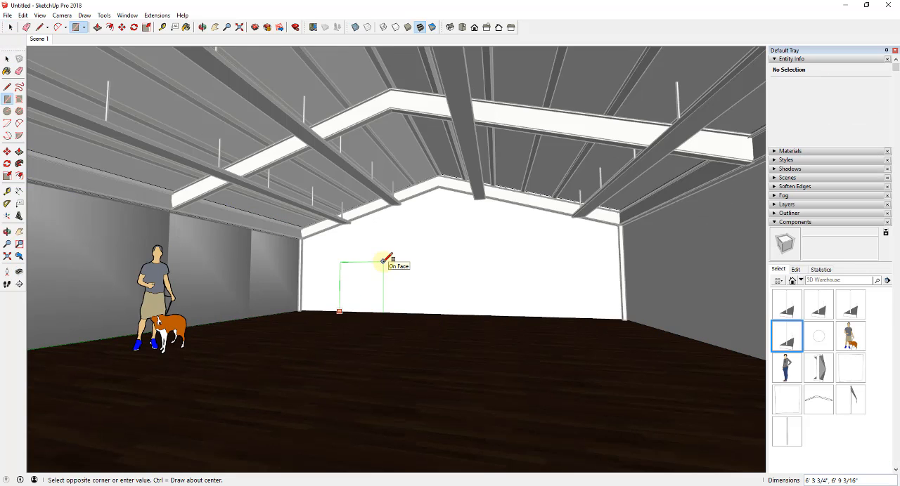
{"action": "left_click", "coordinate": [382, 261]}
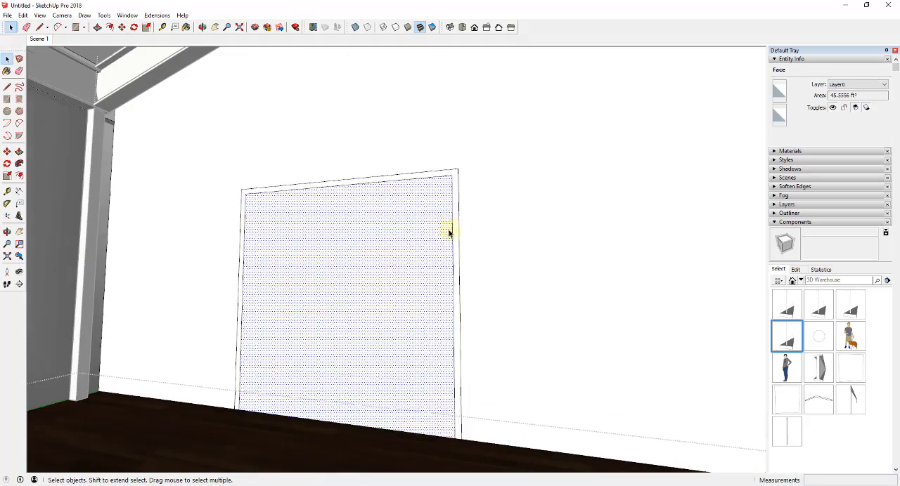
- Push/pull the frame border of the double door on the far end wall and paint it with red Color A07
{"action": "key", "text": "p"}
{"action": "double_click", "coordinate": [454, 227]}
{"action": "key", "text": "space"}
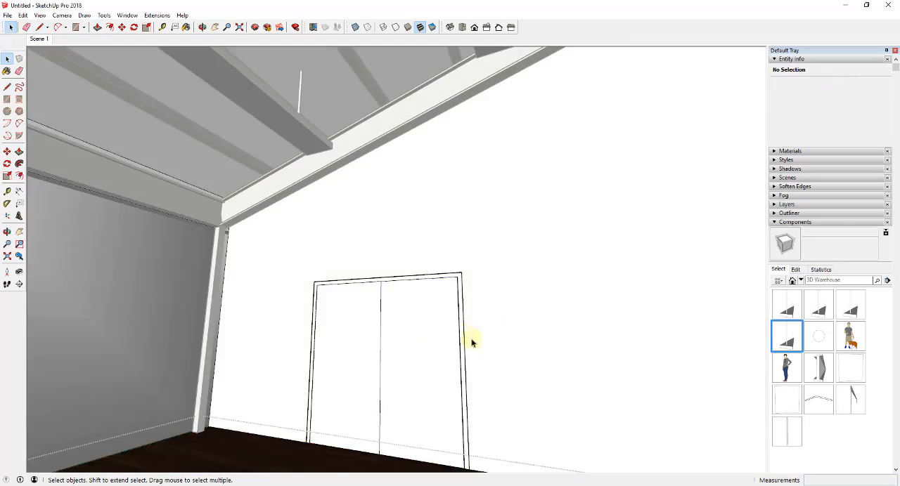
{"action": "key", "text": "b"}
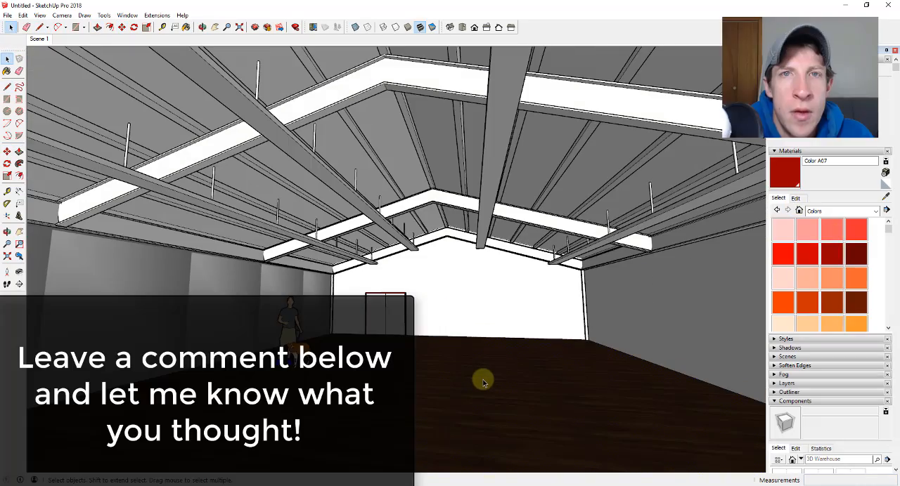